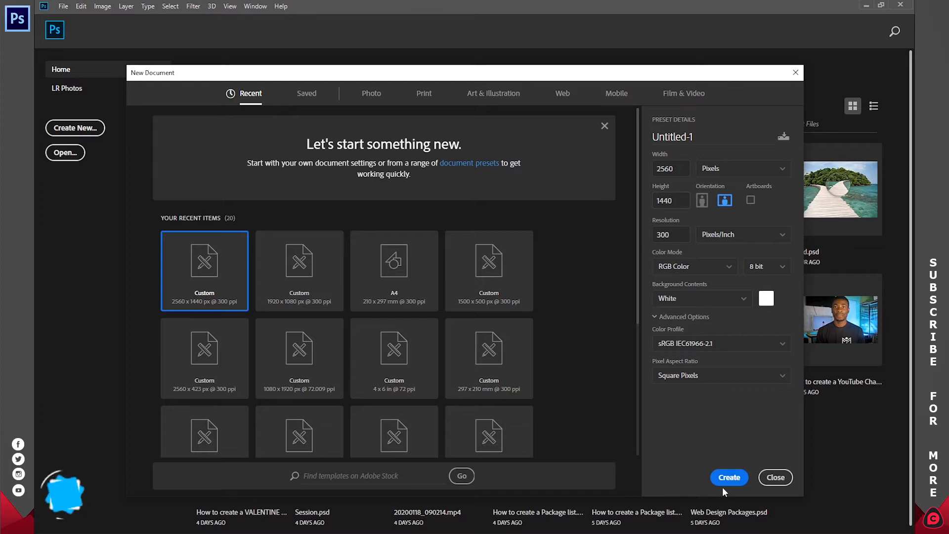
- Create a blank 2560 x 1440 px document at 300 ppi and open the mountain photo 808702 from the image folder in Photoshop
click(140, 496)
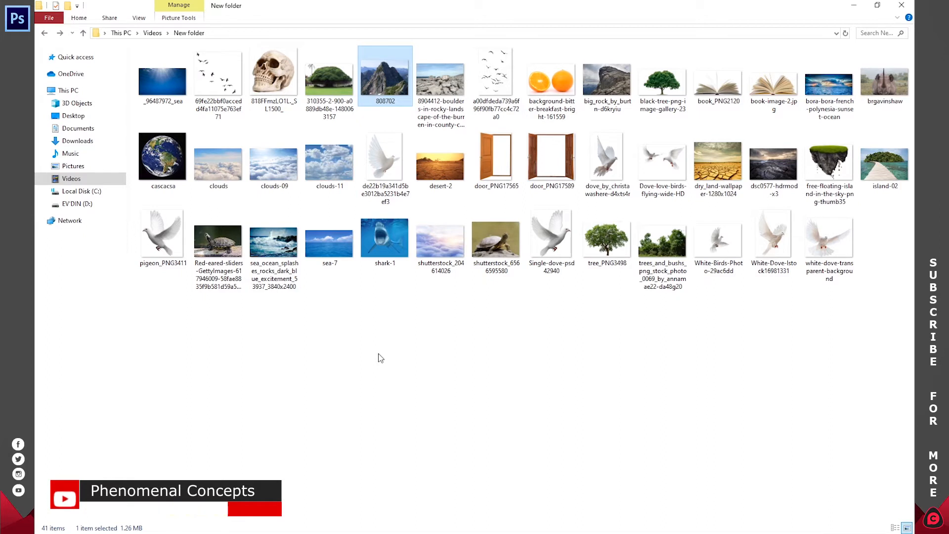
mouse_move(384, 83)
mouse_down()
mouse_move(370, 88)
mouse_move(384, 82)
mouse_up()
double_click(384, 82)
click(904, 5)
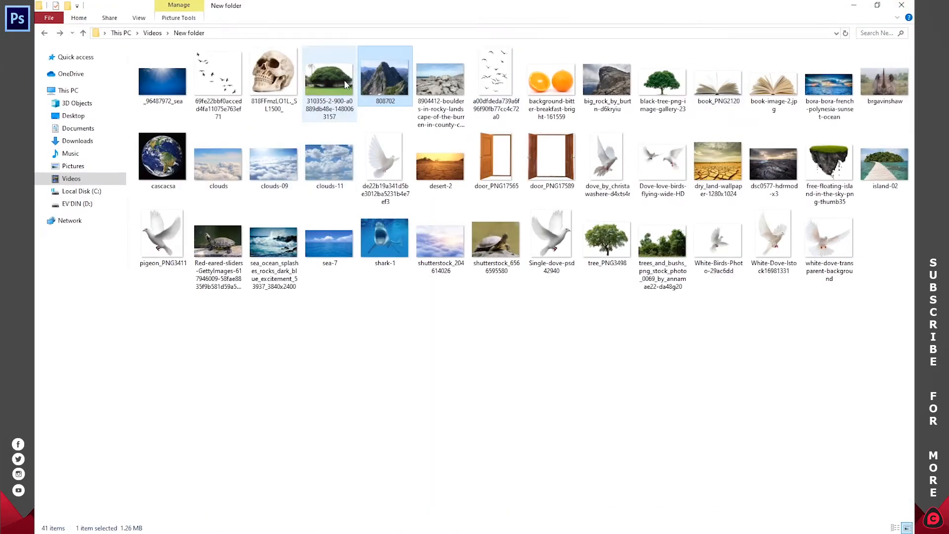
drag(381, 84, 321, 34)
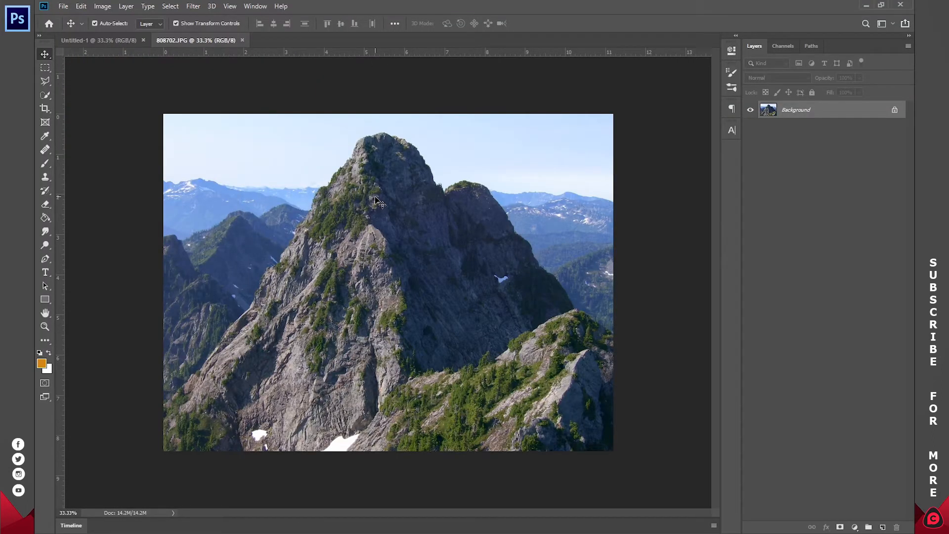
- Select the main mountain and its foreground ridge with the Quick Selection Tool and copy the selection to a new layer
key(w)
right_click(37, 95)
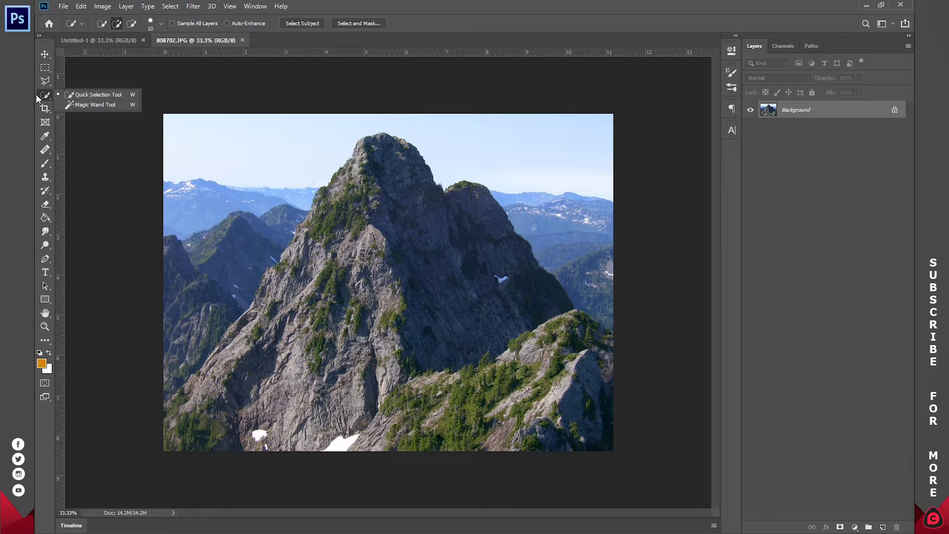
click(100, 92)
mouse_move(296, 363)
mouse_down()
mouse_move(385, 163)
mouse_move(407, 172)
mouse_move(517, 281)
mouse_move(581, 391)
mouse_move(577, 339)
mouse_up()
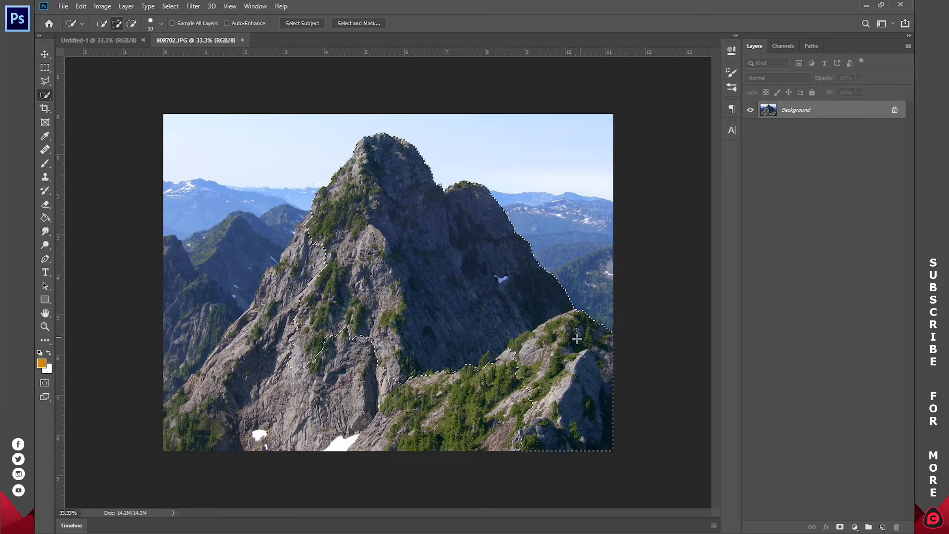
mouse_move(431, 394)
mouse_down()
mouse_move(247, 406)
mouse_move(190, 433)
mouse_move(274, 315)
mouse_move(257, 331)
mouse_move(262, 279)
mouse_up()
right_click(404, 200)
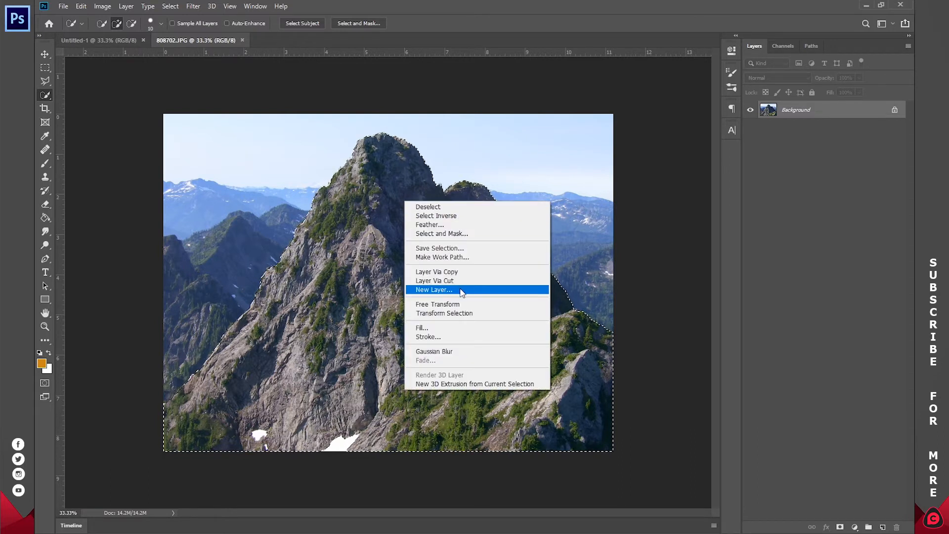
click(439, 273)
- Move the mountain cut-out into the Untitled-1 document, scale it to about 37.6% and position it slightly below the canvas centre
key(v)
drag(435, 272, 411, 277)
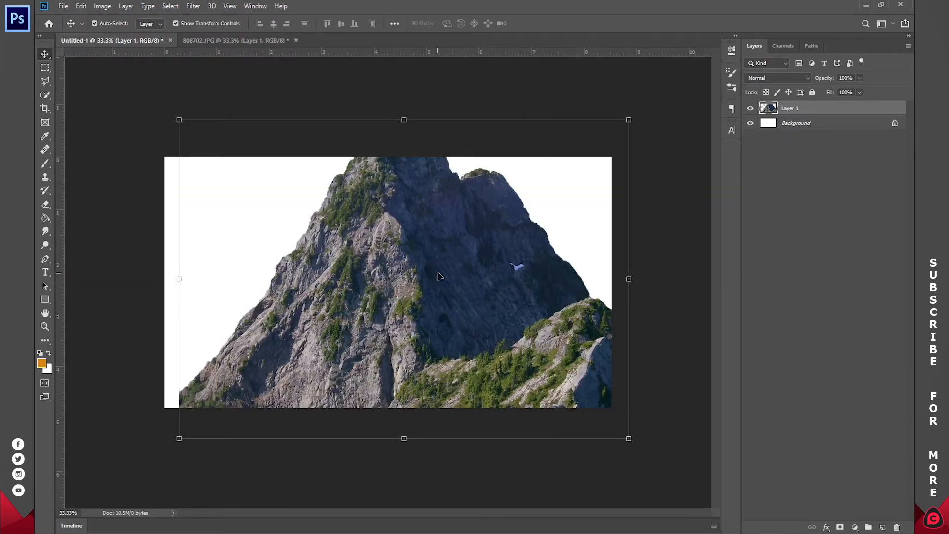
drag(406, 440, 403, 237)
drag(428, 188, 392, 301)
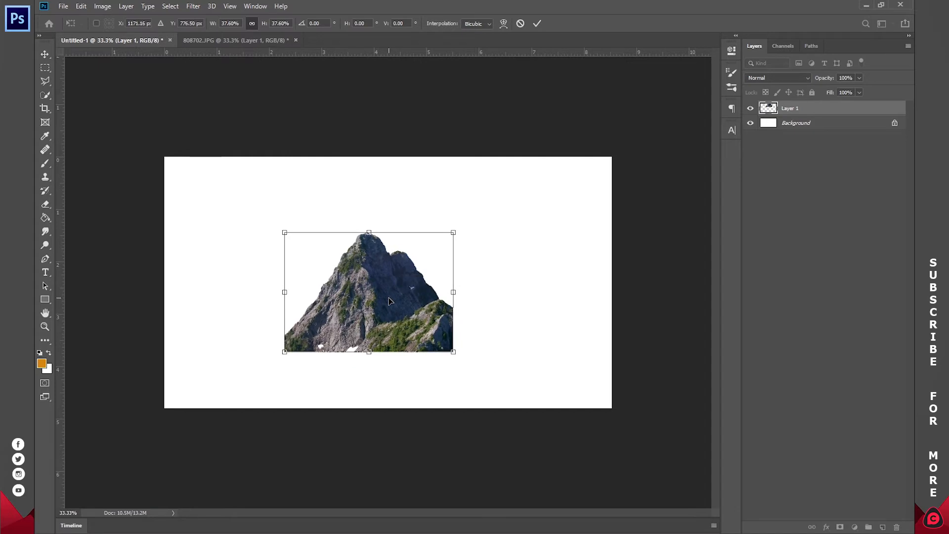
- Close the source document 808702.JPG without saving its changes
click(296, 40)
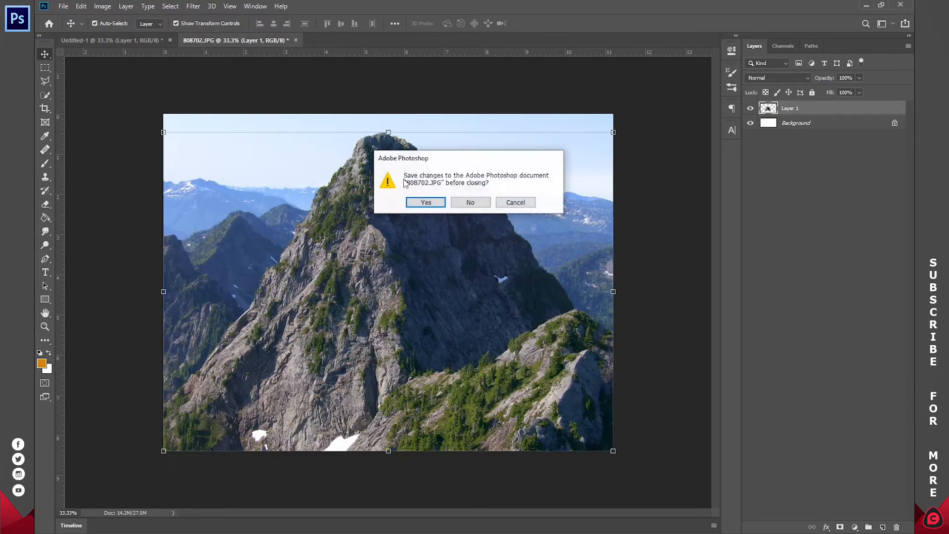
click(477, 206)
click(795, 128)
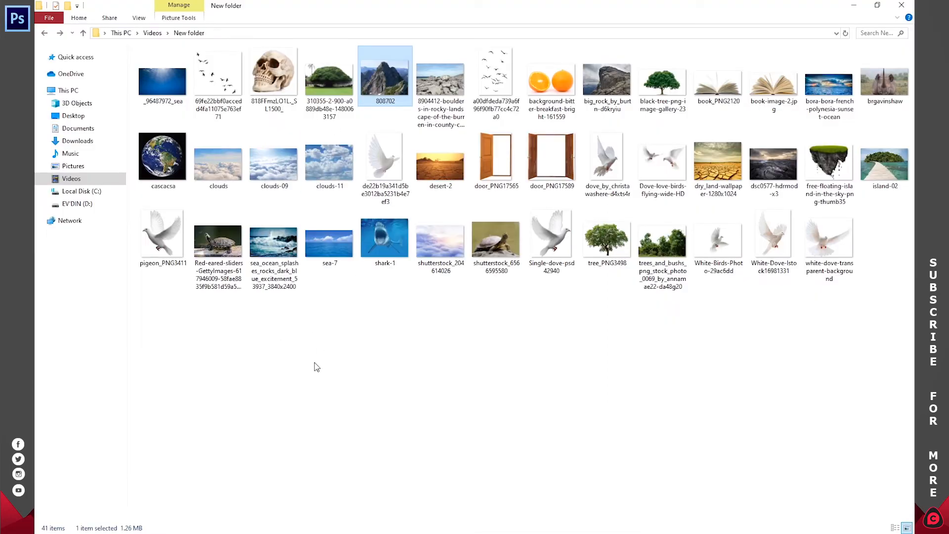
- Preview the cloud photos clouds, shutterstock_204614026 and clouds-09 in the image folder to compare them as backgrounds
double_click(221, 167)
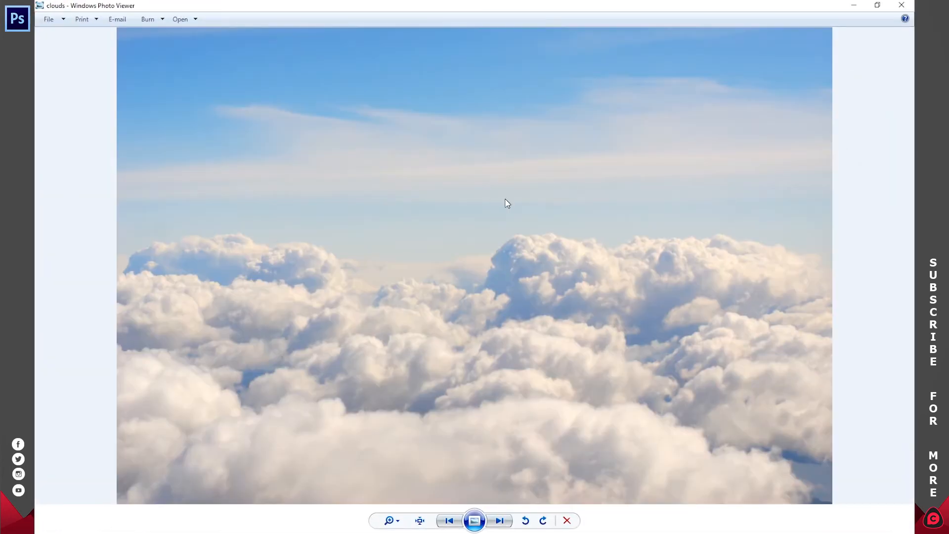
click(901, 5)
double_click(841, 202)
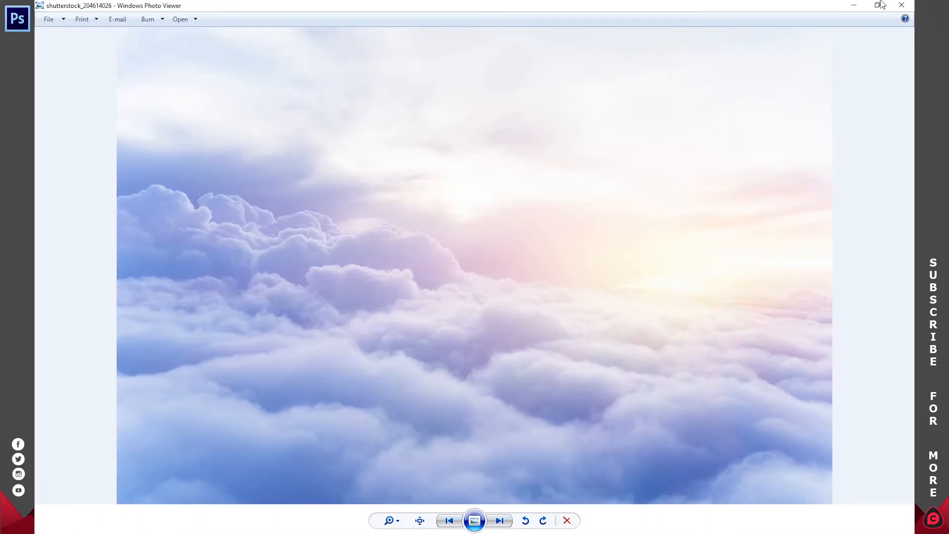
click(901, 5)
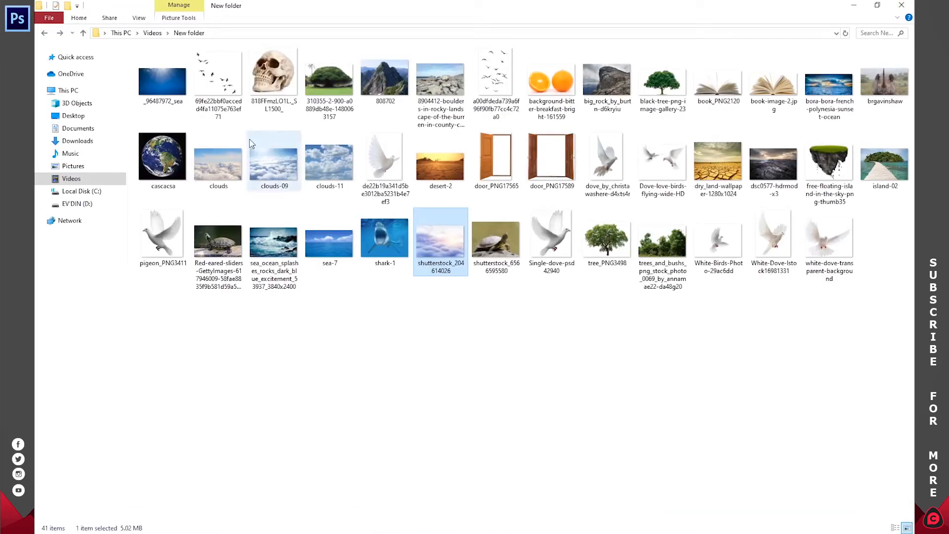
click(289, 165)
double_click(290, 165)
key(Escape)
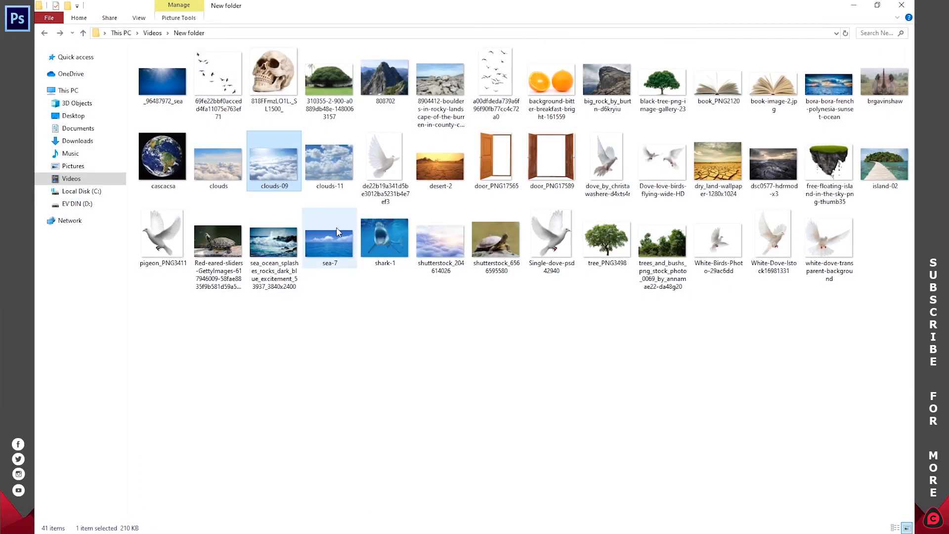
- Place the clouds image behind the mountain along the canvas's lower left, and duplicate it to cover the lower right
click(227, 172)
drag(215, 166, 337, 350)
drag(552, 282, 271, 354)
drag(325, 301, 434, 229)
key(Return)
drag(271, 377, 463, 340)
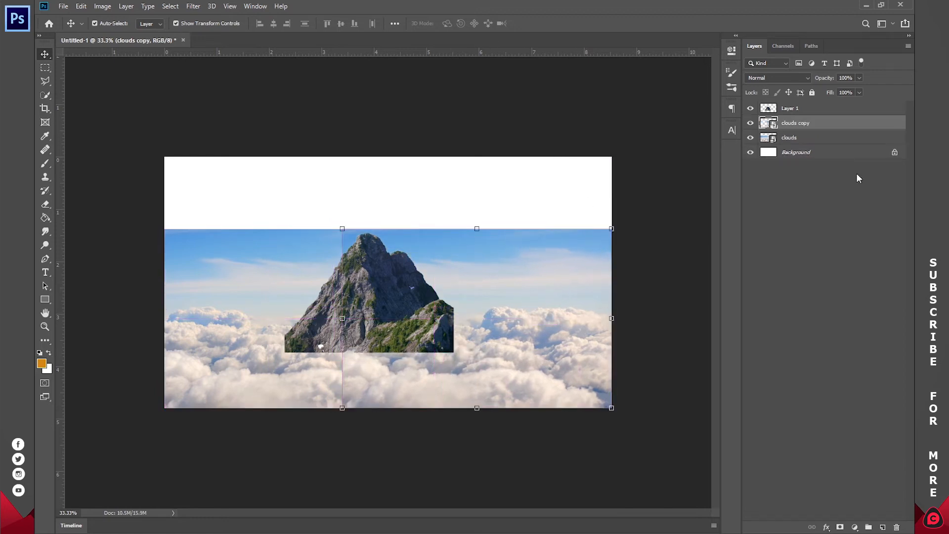
- Rasterize the clouds and clouds copy layers
shift+click(804, 138)
right_click(811, 129)
click(713, 275)
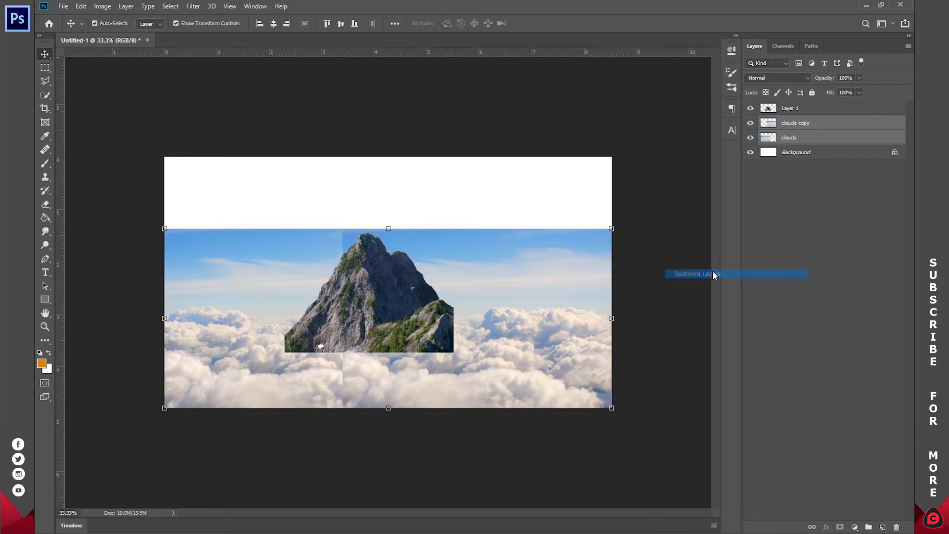
- Add a layer mask to clouds copy and paint it with a soft 800 px brush to blend the seam between the cloud images
click(816, 125)
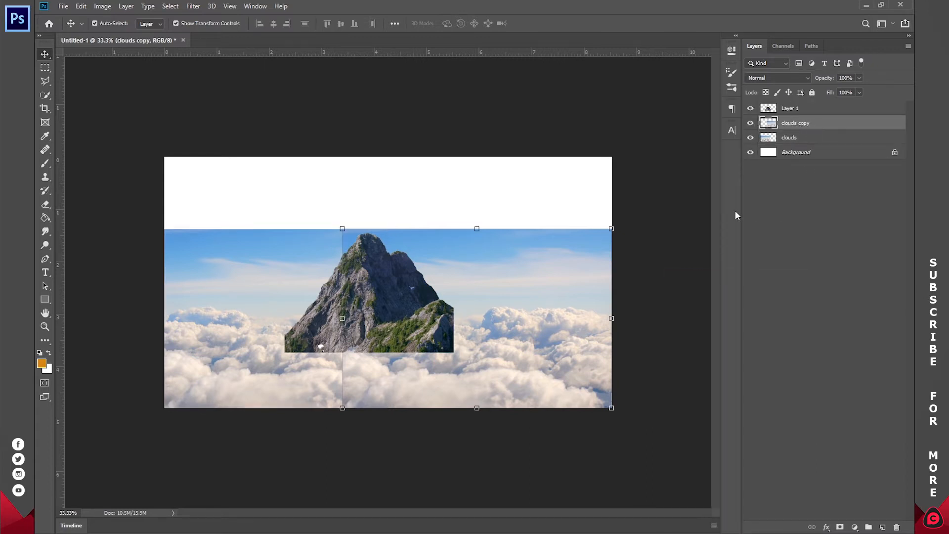
key(b)
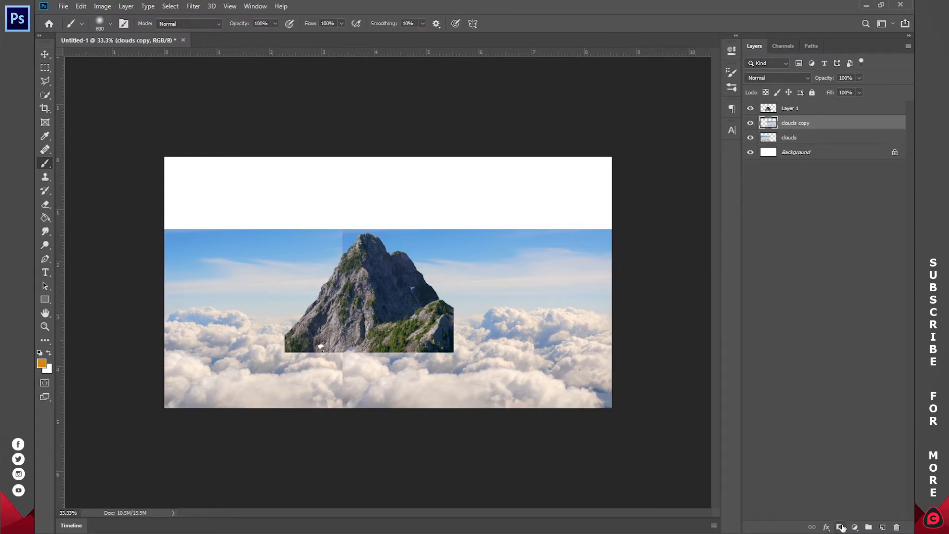
click(840, 527)
drag(341, 237, 331, 376)
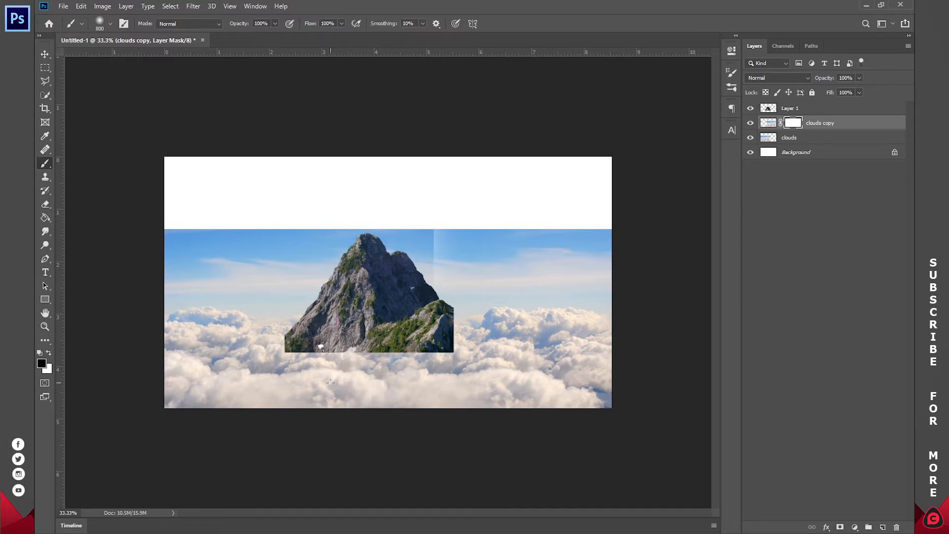
key(x)
drag(488, 273, 455, 252)
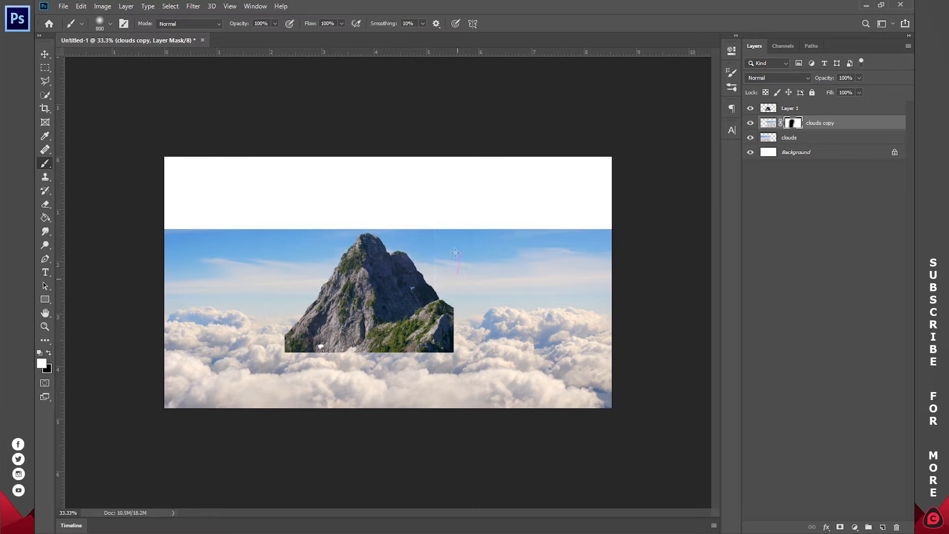
- Duplicate the mountain layer, offsetting the copy to the right of the original
click(791, 109)
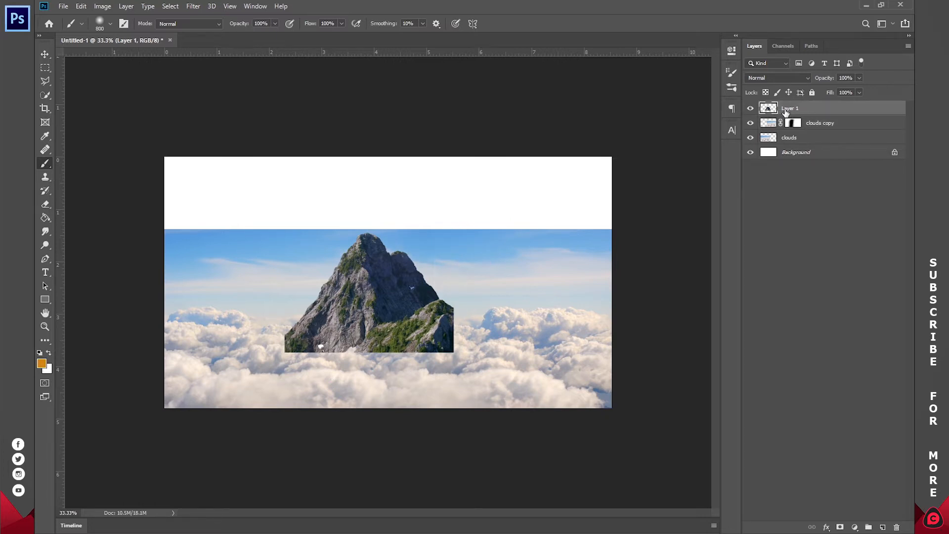
key(z)
click(380, 354)
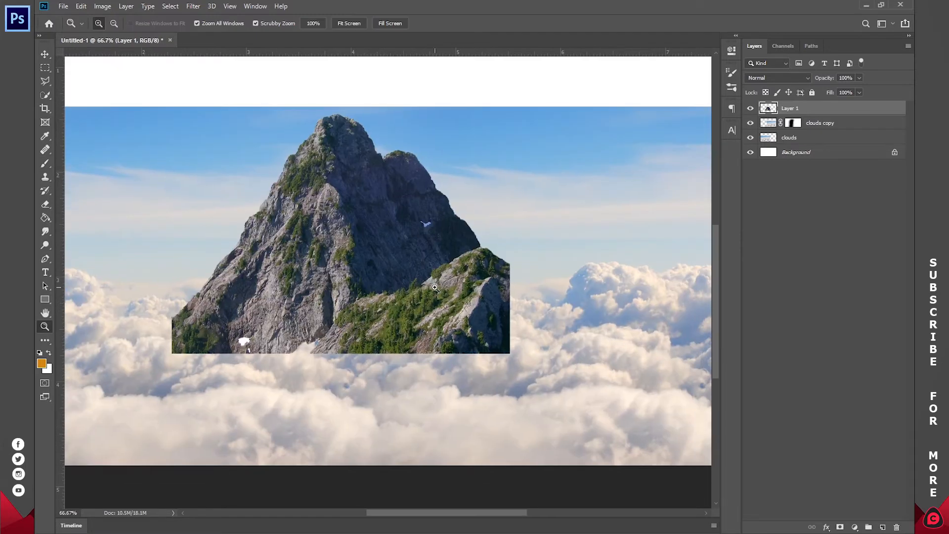
key(v)
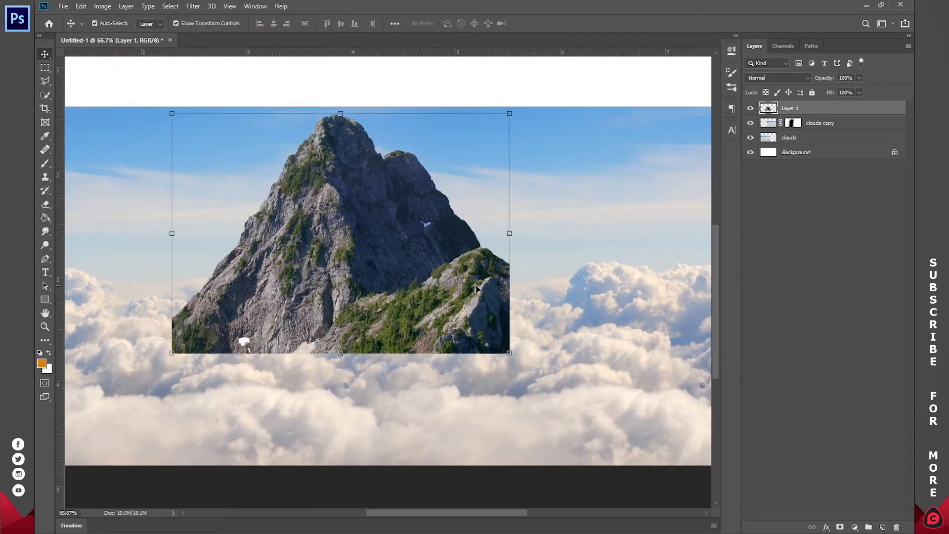
drag(329, 255, 422, 248)
- Flip the mountain copy horizontally, shrink it and place it over the original's lower-right edge with their bases aligned
click(599, 226)
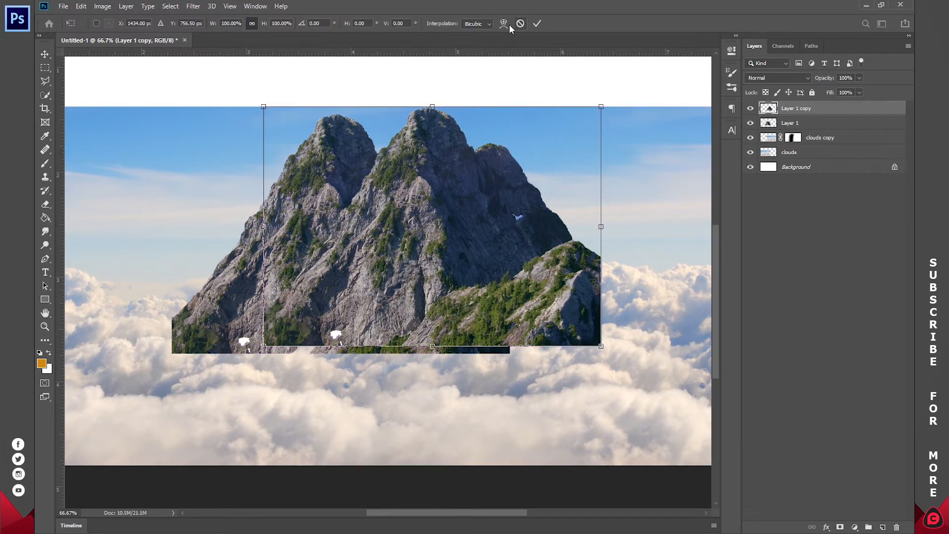
right_click(446, 194)
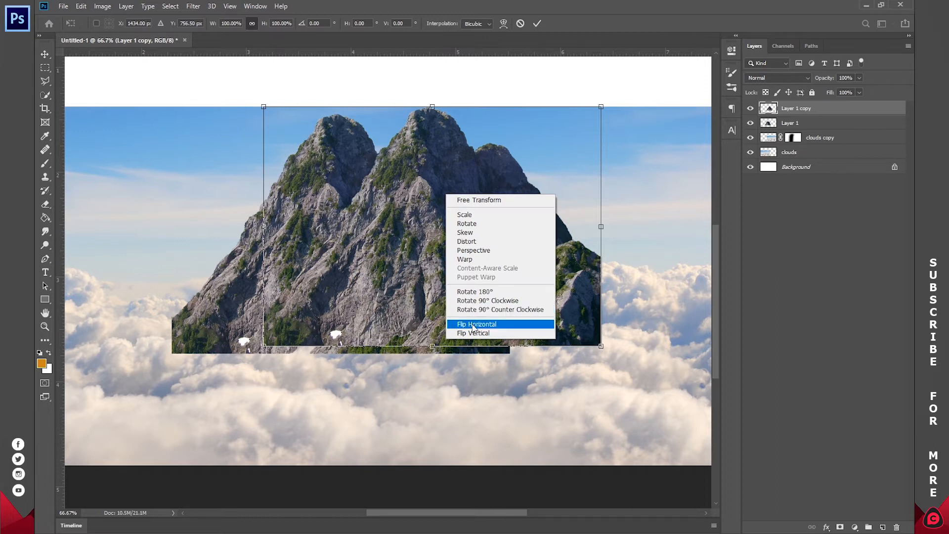
click(474, 325)
drag(433, 106, 447, 253)
drag(452, 309, 514, 315)
drag(490, 258, 492, 247)
click(537, 23)
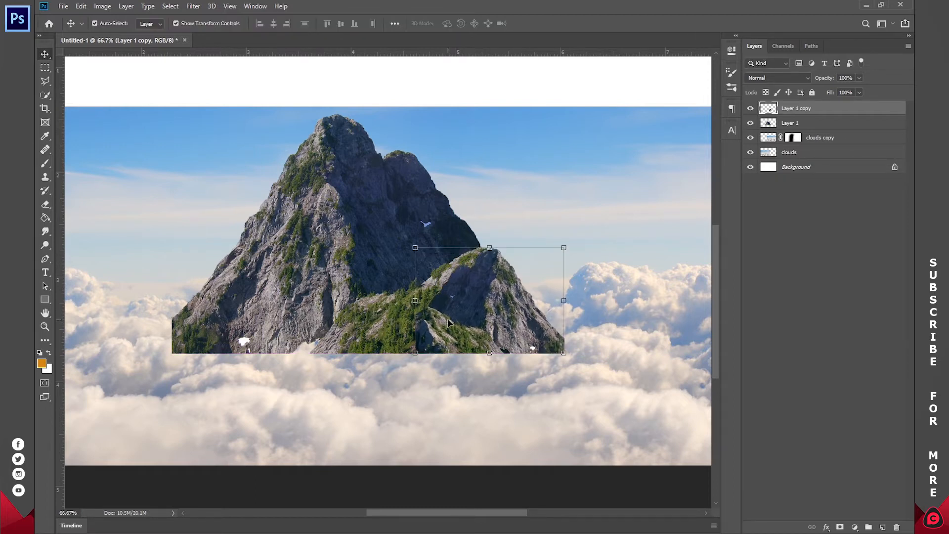
- Add a layer mask to the mountain copy and paint with a soft 67 px black brush to blend its left side into the ridge
key(z)
click(466, 360)
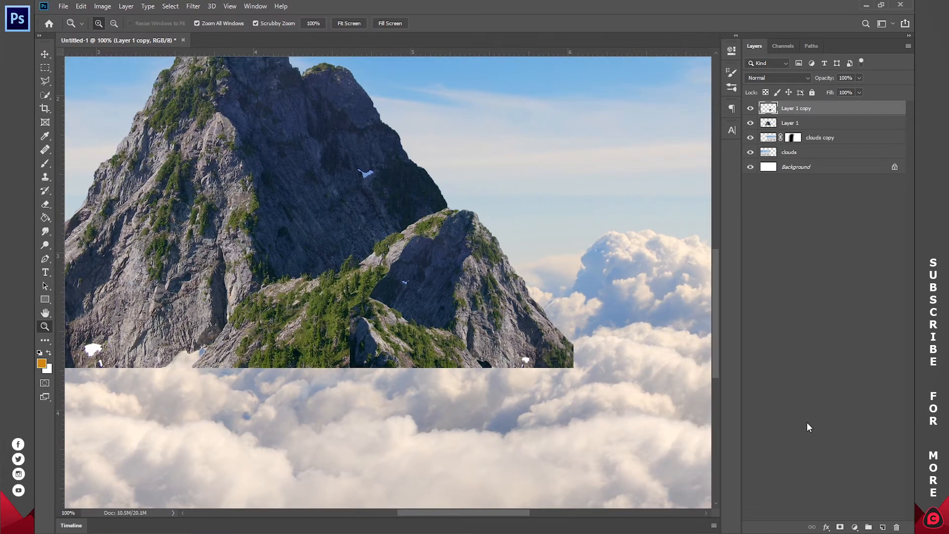
click(839, 527)
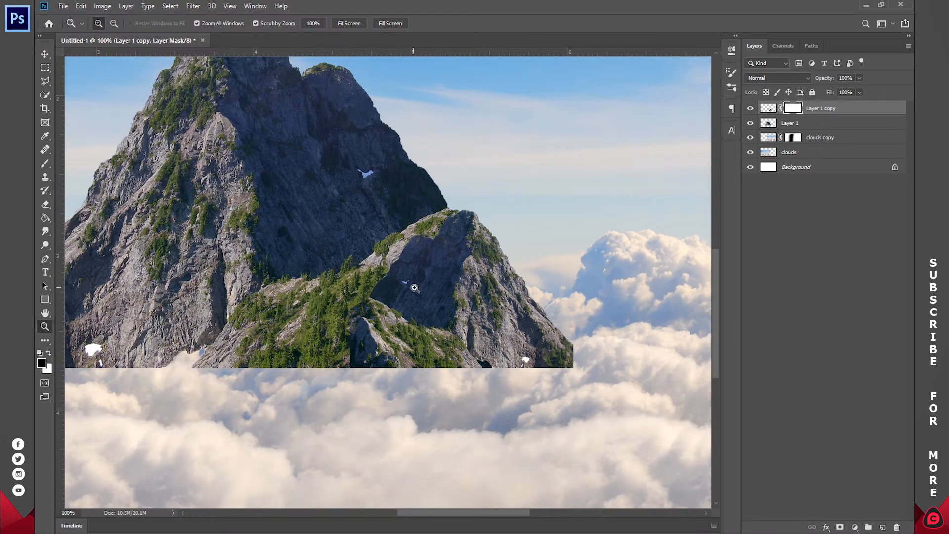
key(b)
right_click(414, 287)
drag(467, 312, 489, 313)
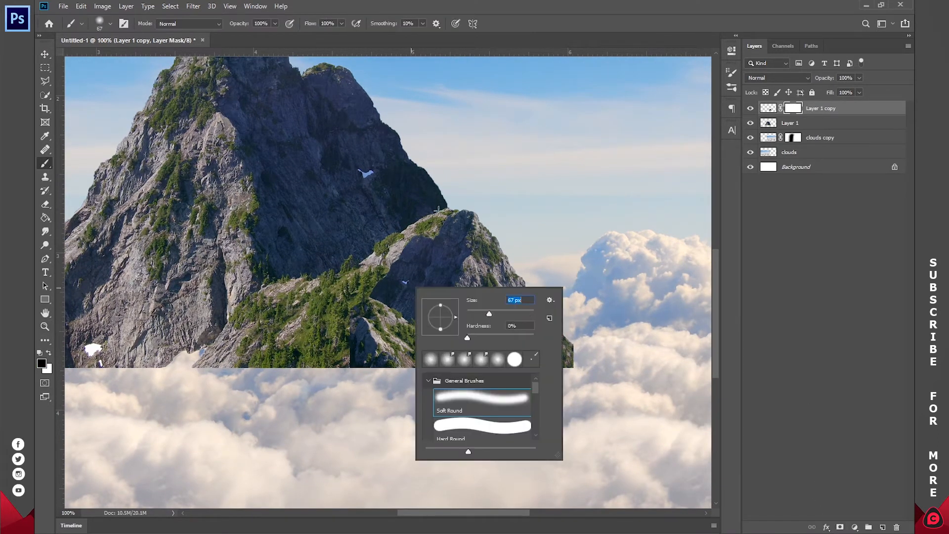
click(443, 225)
mouse_move(467, 213)
mouse_down()
mouse_move(501, 229)
mouse_move(465, 214)
mouse_move(401, 256)
mouse_move(386, 290)
mouse_move(388, 279)
mouse_move(369, 301)
mouse_move(371, 349)
mouse_move(339, 358)
mouse_move(399, 313)
mouse_move(432, 316)
mouse_move(439, 248)
mouse_move(437, 312)
mouse_move(358, 311)
mouse_move(379, 356)
mouse_up()
- Refine the mask along the small peak's upper-right outline, reducing the soft brush to 18 px for the finer edges
key(z)
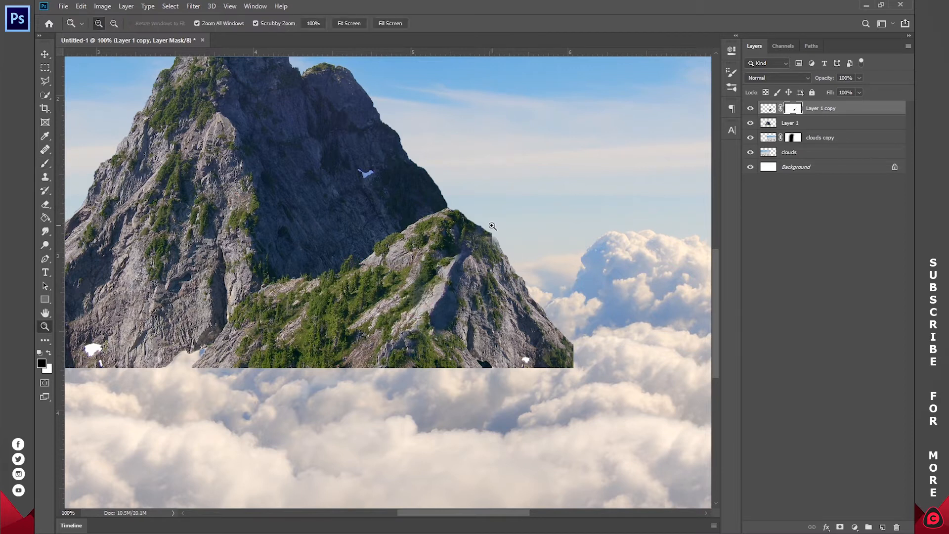
click(490, 216)
click(490, 216)
mouse_move(509, 257)
mouse_down()
mouse_move(500, 212)
mouse_move(473, 204)
mouse_move(442, 217)
mouse_move(404, 209)
mouse_up()
key(b)
key(x)
key(x)
mouse_move(429, 155)
mouse_down()
mouse_move(448, 170)
mouse_move(468, 158)
mouse_up()
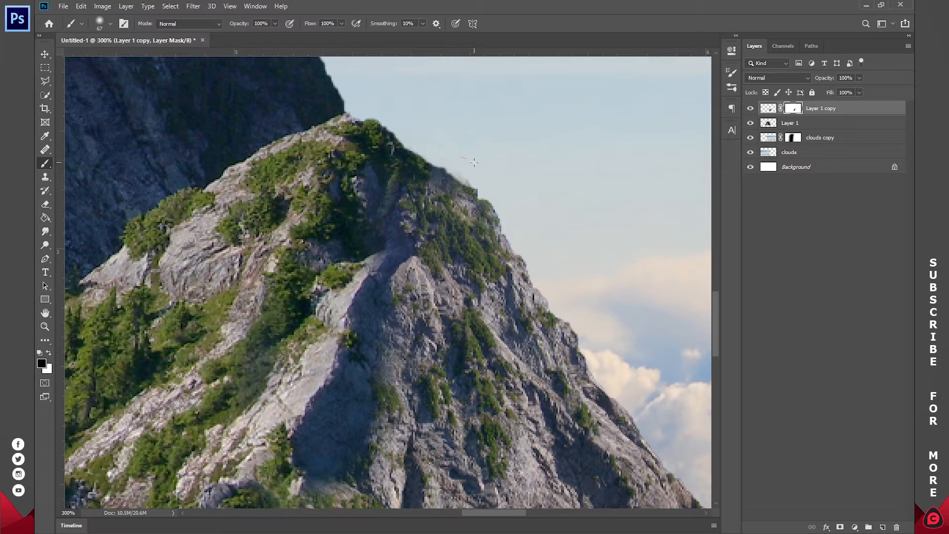
right_click(476, 148)
key(Return)
key(z)
key(b)
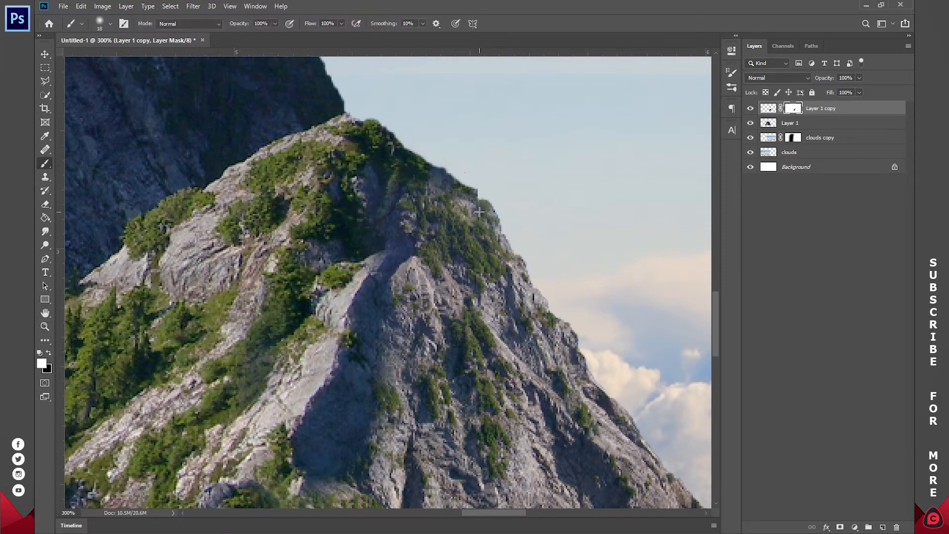
- Merge the masked mountain copy down into Layer 1
key(z)
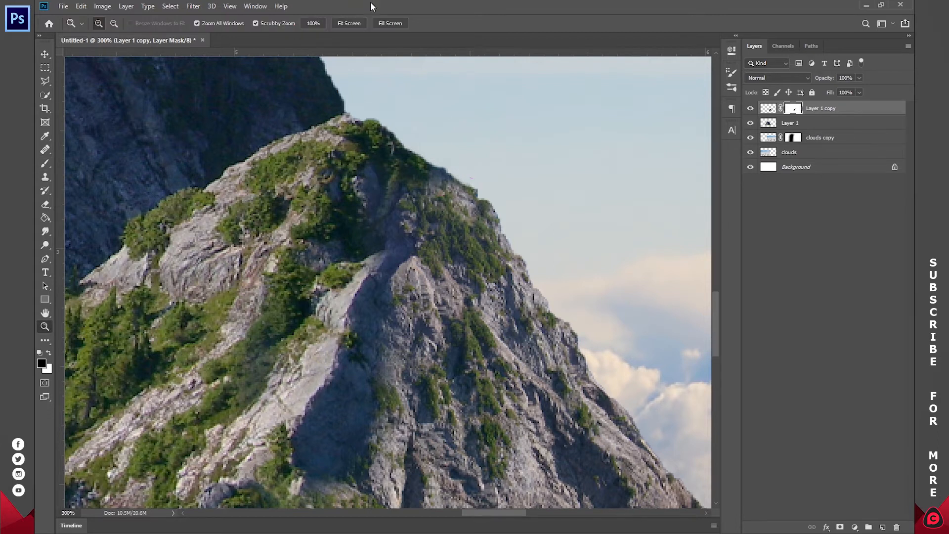
key(ctrl+0)
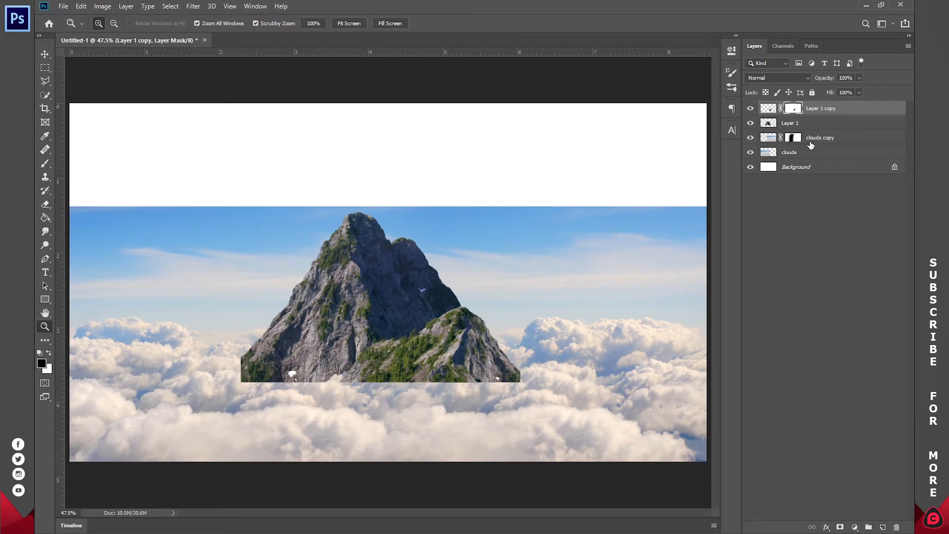
key(ctrl+e)
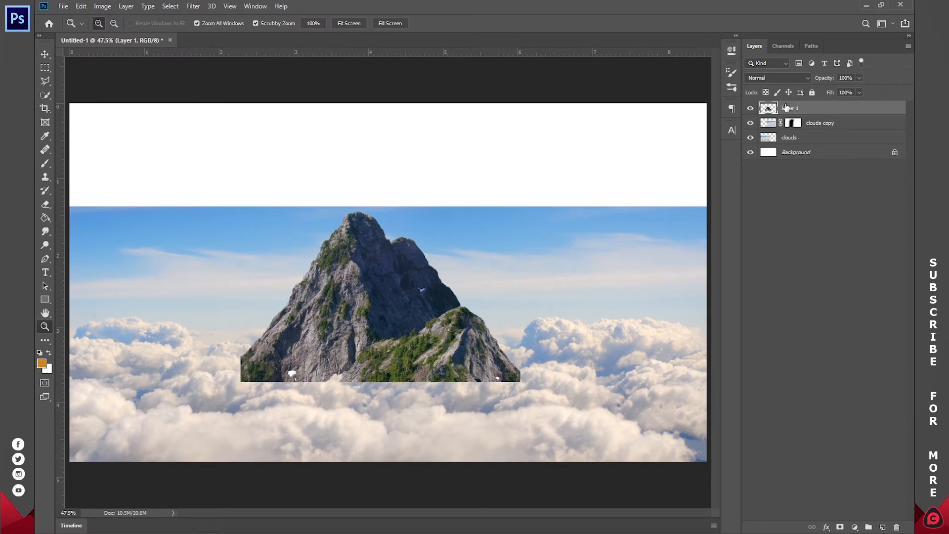
- Lower the merged mountain on the canvas so its base sits deeper in the sea of clouds
key(ctrl+z)
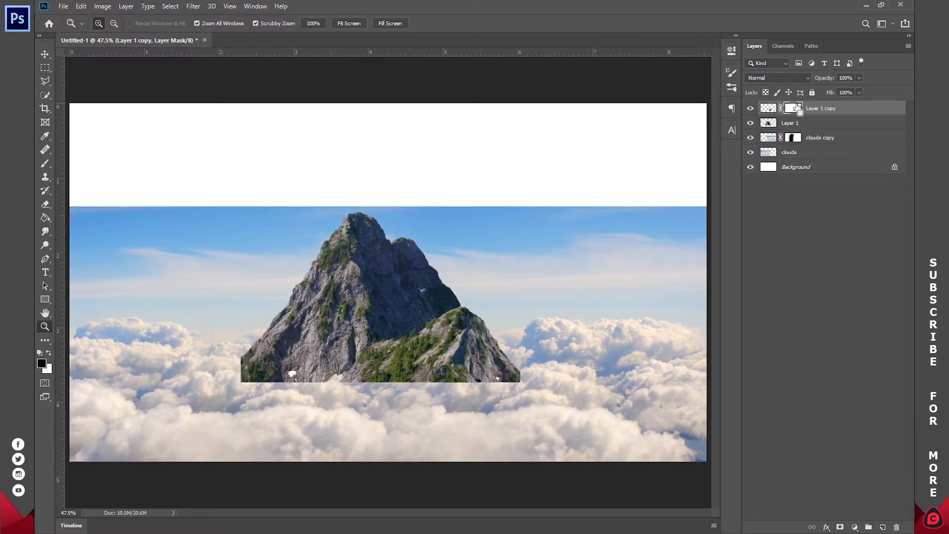
key(ctrl+shift+z)
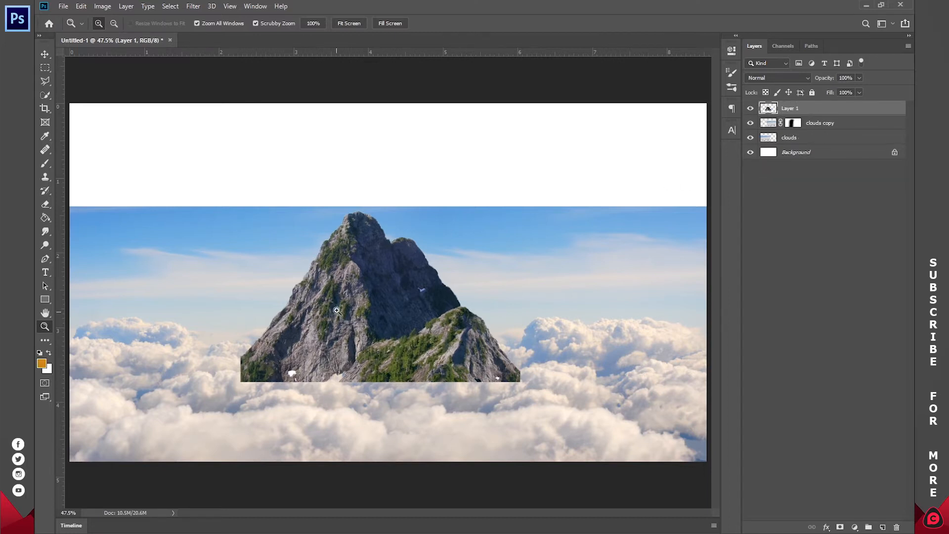
key(v)
drag(351, 295, 352, 319)
- Add a layer mask to the mountain and paint along its cut-off base with a soft 100 px black brush
click(840, 527)
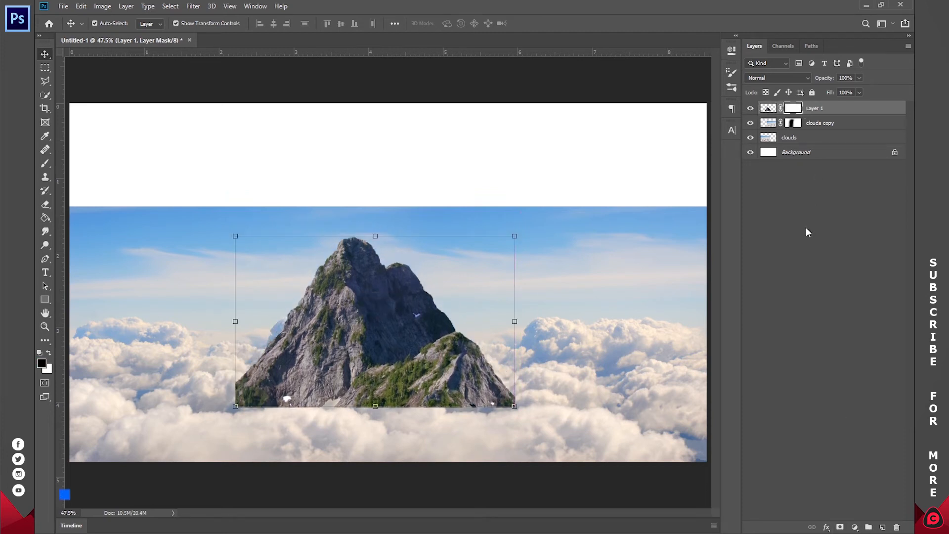
key(b)
right_click(519, 275)
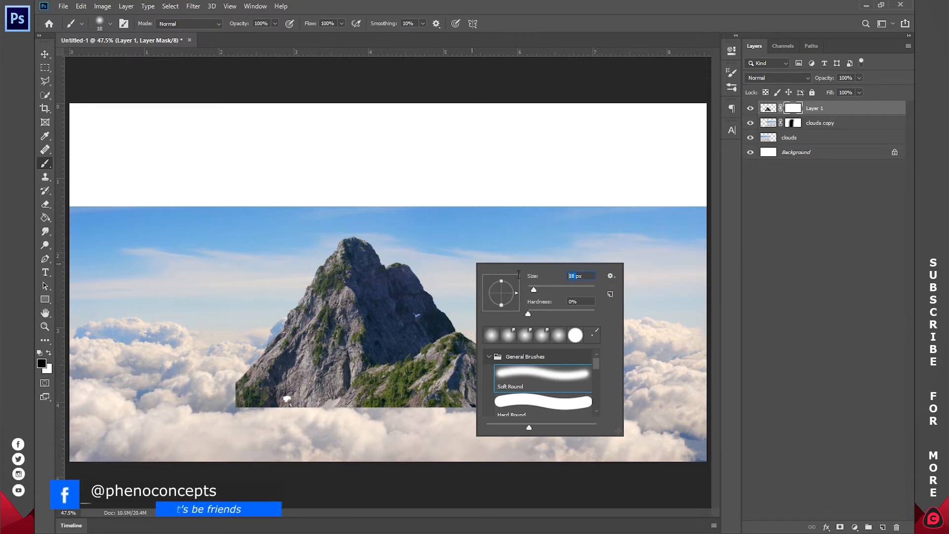
text(100)
key(Return)
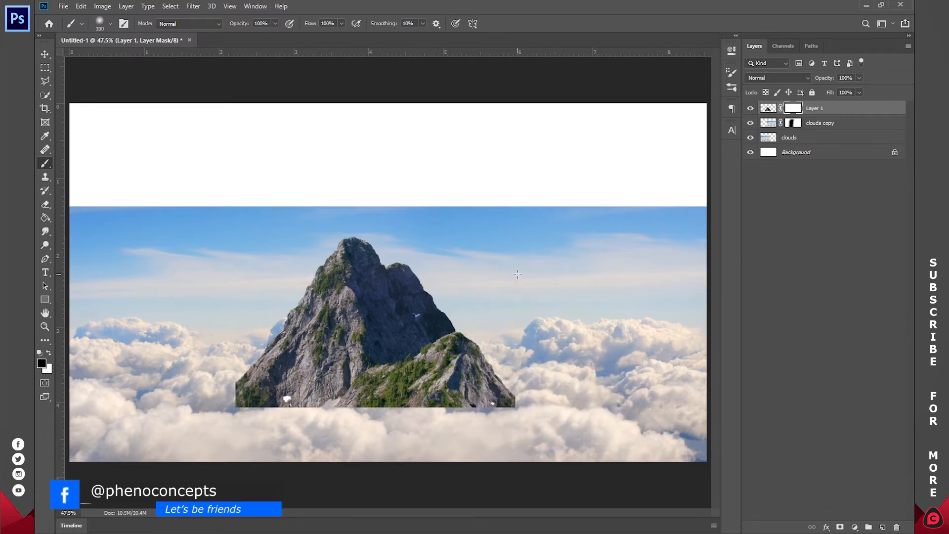
mouse_move(516, 402)
mouse_down()
mouse_move(214, 403)
mouse_move(215, 391)
mouse_move(258, 401)
mouse_move(226, 383)
mouse_move(317, 408)
mouse_move(366, 405)
mouse_move(311, 399)
mouse_move(502, 394)
mouse_up()
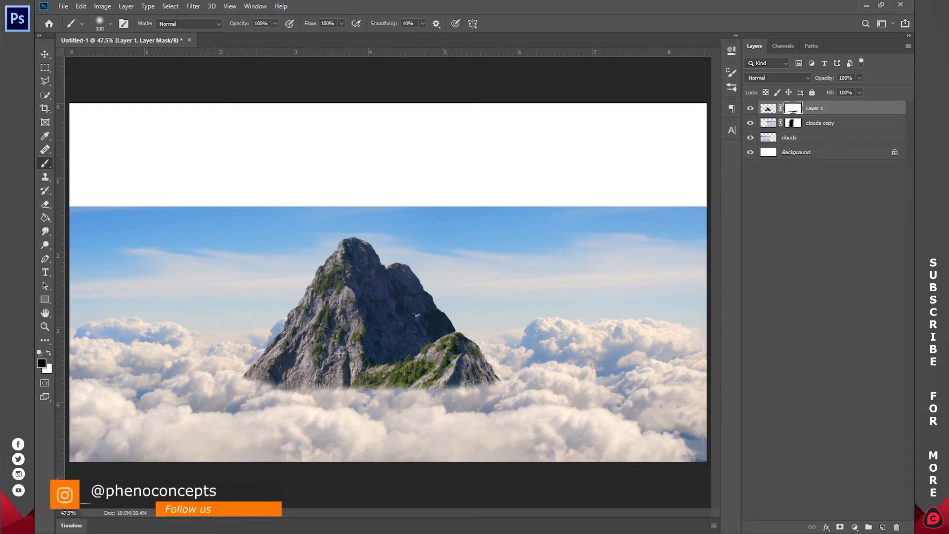
- Shift the masked mountain slightly down and to the right
key(v)
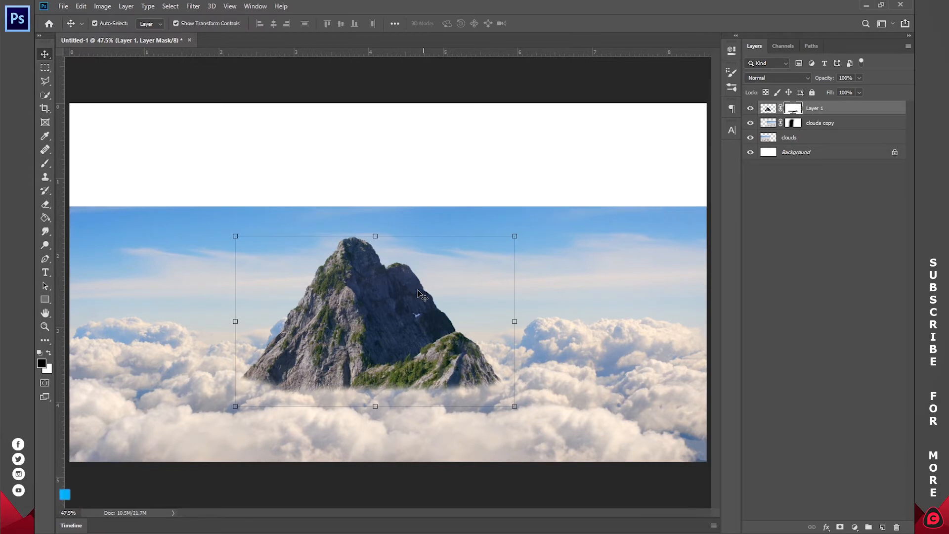
key(ctrl+2)
mouse_move(379, 312)
mouse_down()
mouse_move(387, 336)
mouse_move(385, 324)
mouse_up()
- Fade the mountain's base into the clouds on its mask using a soft 300 px black brush at 50% opacity
key(b)
right_click(403, 316)
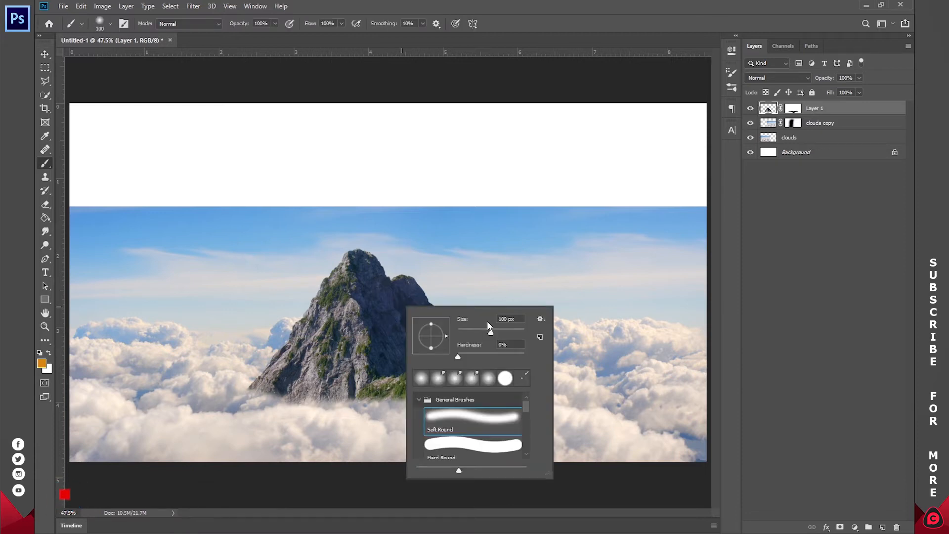
click(473, 320)
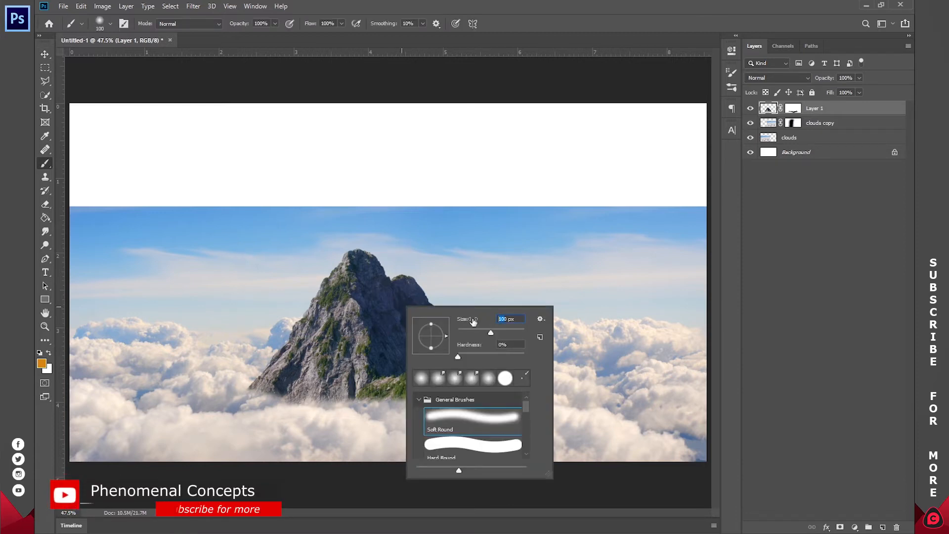
text(300)
key(Return)
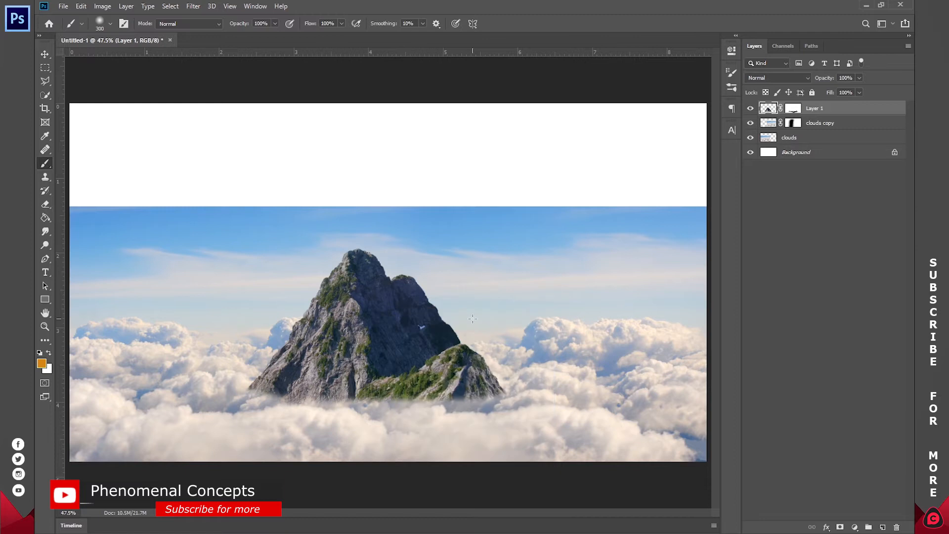
click(261, 23)
text(50)
click(794, 109)
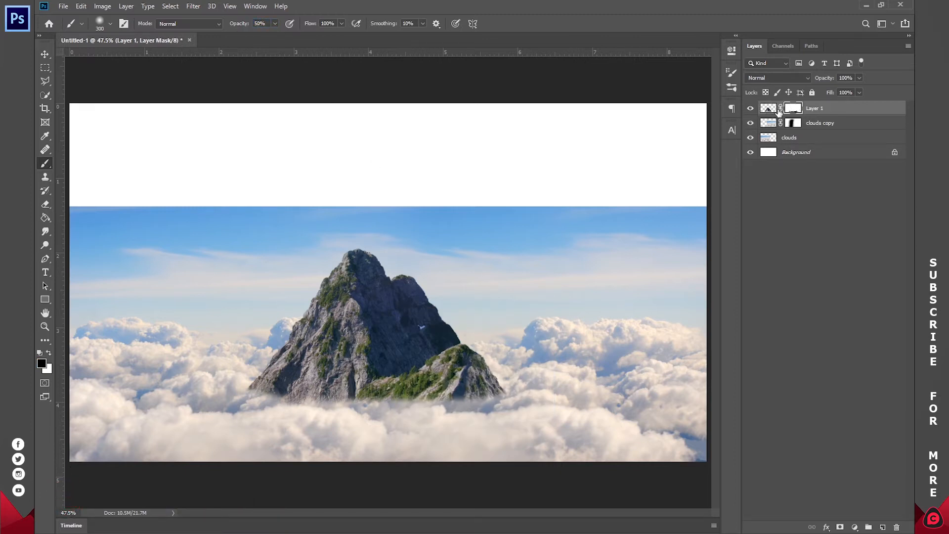
drag(383, 426, 291, 426)
mouse_move(494, 421)
mouse_down()
mouse_move(526, 398)
mouse_move(320, 423)
mouse_move(212, 422)
mouse_move(276, 421)
mouse_up()
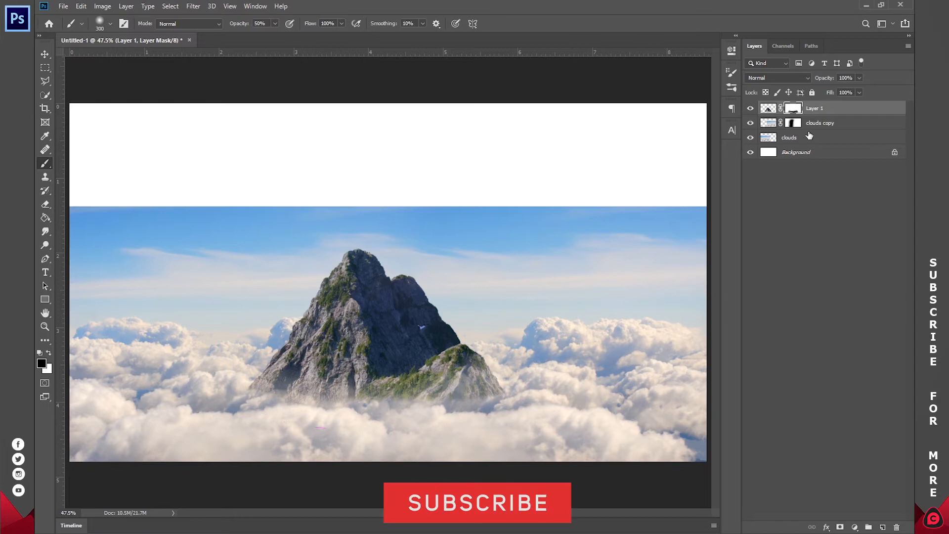
- Merge the clouds copy and clouds layers into one layer
click(822, 123)
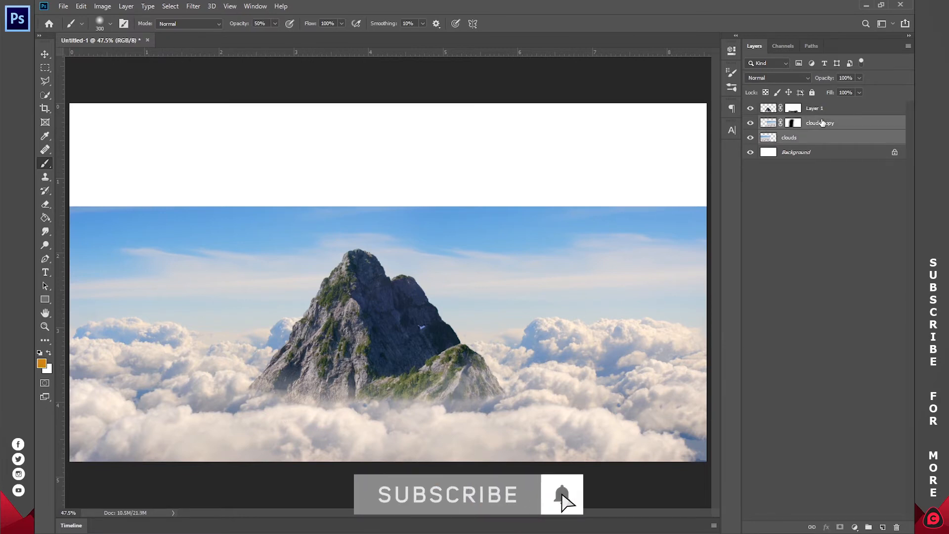
right_click(822, 123)
click(732, 401)
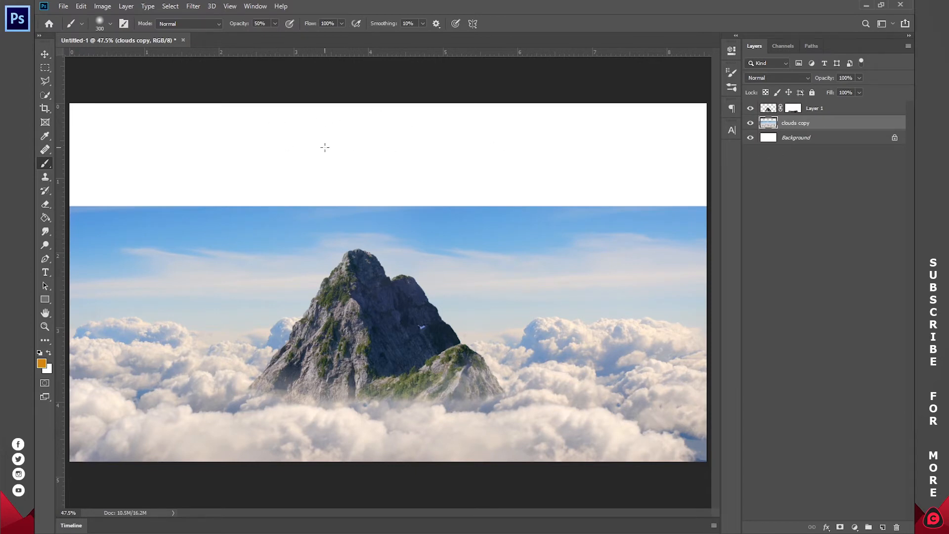
- Place the clouds-09 image from New folder above the merged clouds, aligned with the canvas's left edge at X 1080 px
mouse_move(151, 523)
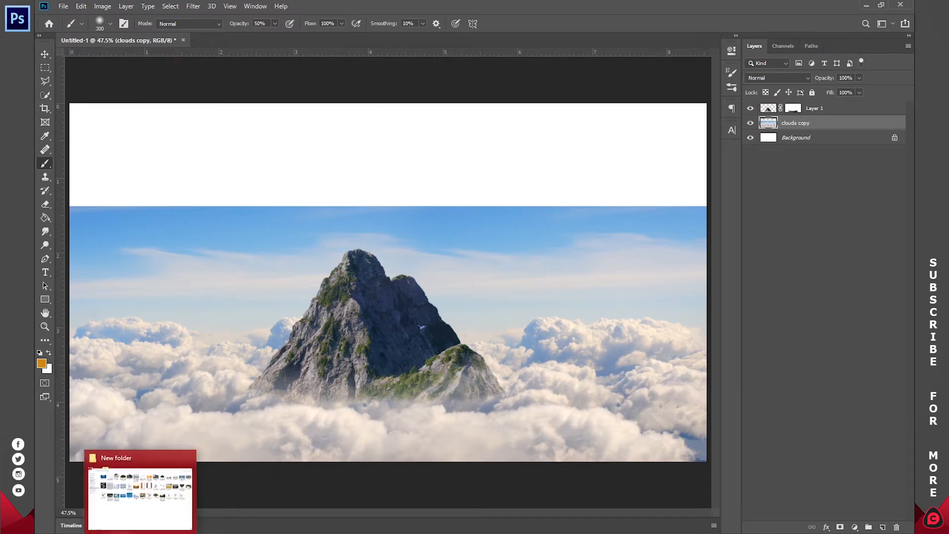
click(138, 487)
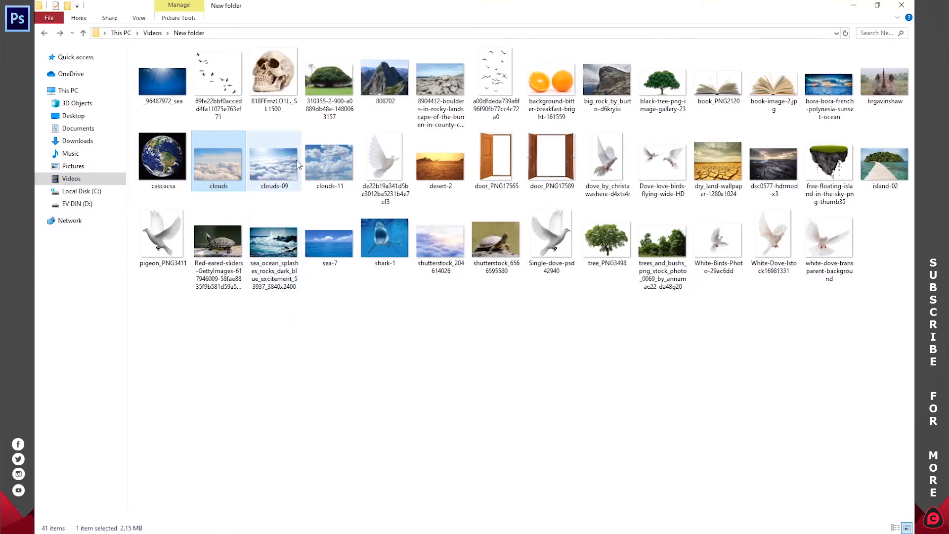
drag(274, 163, 262, 474)
drag(331, 286, 331, 286)
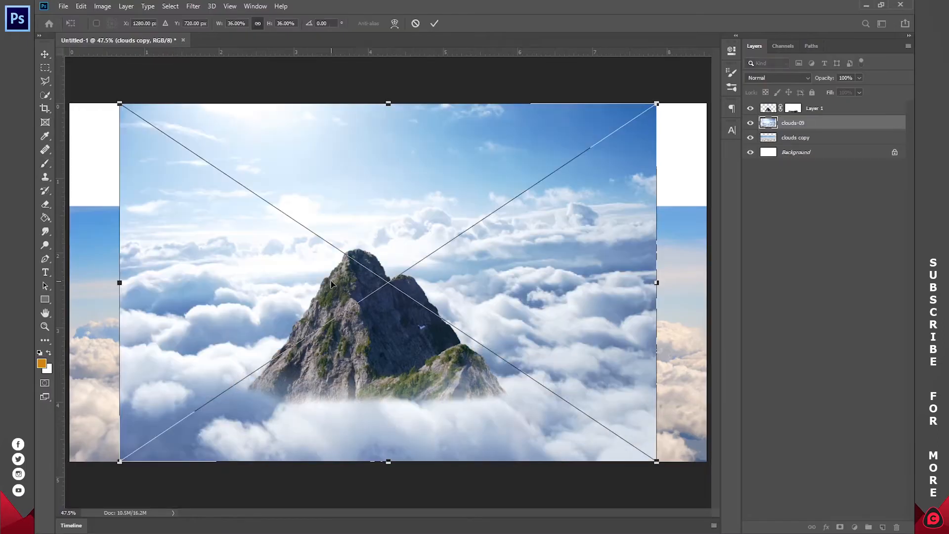
key(shift+Left)
key(shift+Left)
key(shift+Left)
key(shift+Left)
key(shift+Left)
key(shift+Left)
key(shift+Left)
key(shift+Left)
key(shift+Left)
key(shift+Left)
key(shift+Left)
key(shift+Left)
key(shift+Left)
key(shift+Left)
key(shift+Left)
key(shift+Left)
key(shift+Left)
key(shift+Left)
key(shift+Left)
key(shift+Left)
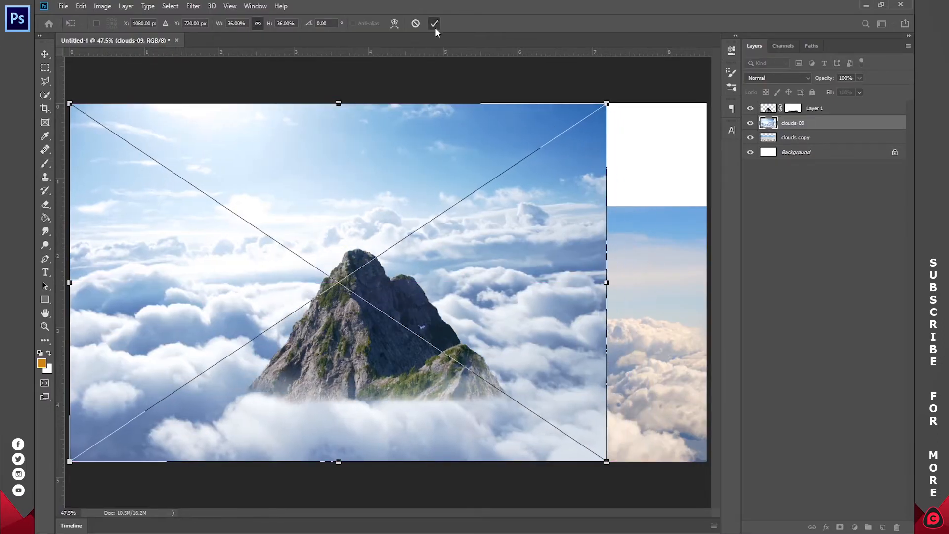
click(435, 23)
- Stack the clouds-09 layer beneath the clouds copy layer and rasterize it
drag(806, 124, 808, 149)
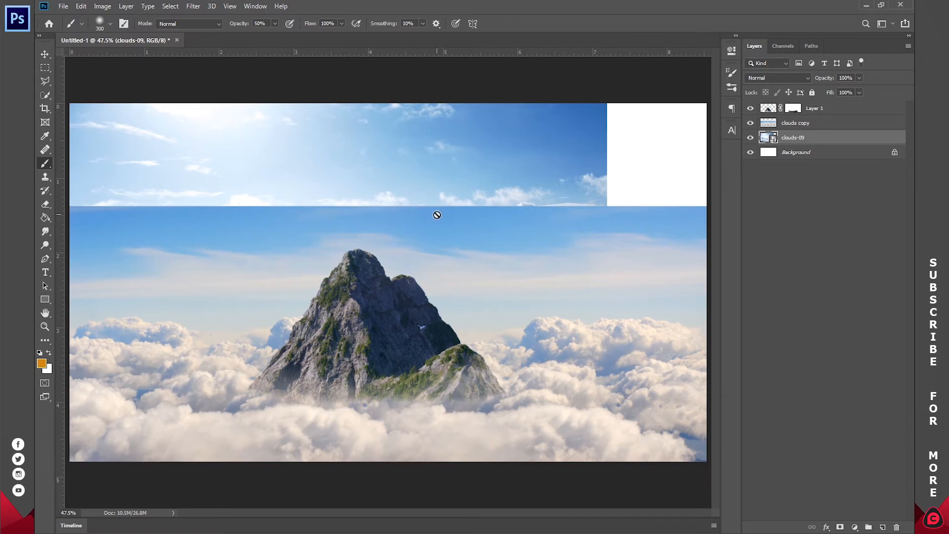
right_click(783, 142)
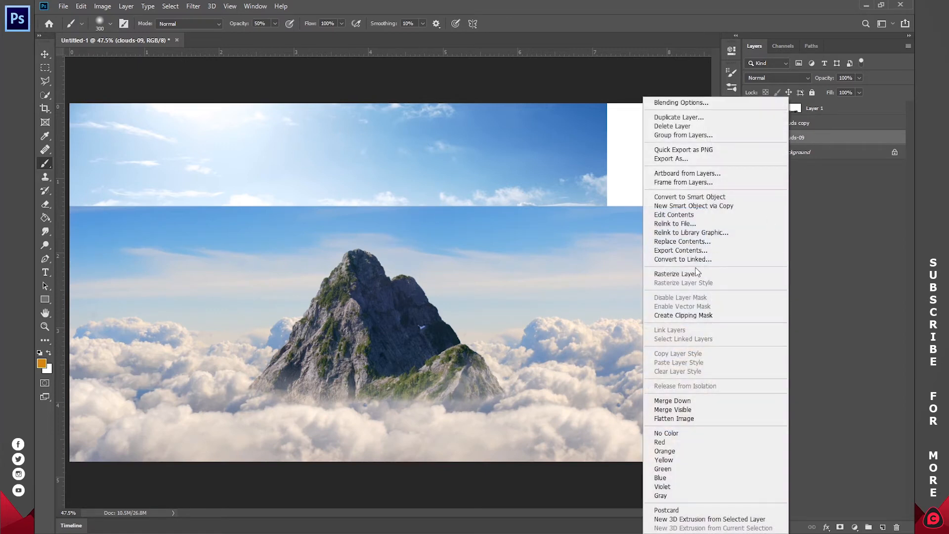
click(687, 272)
- Try scaling the clouds-09 layer to about 51% in the upper-left of the canvas, and discard the layer
key(v)
drag(607, 282, 341, 283)
drag(285, 271, 283, 178)
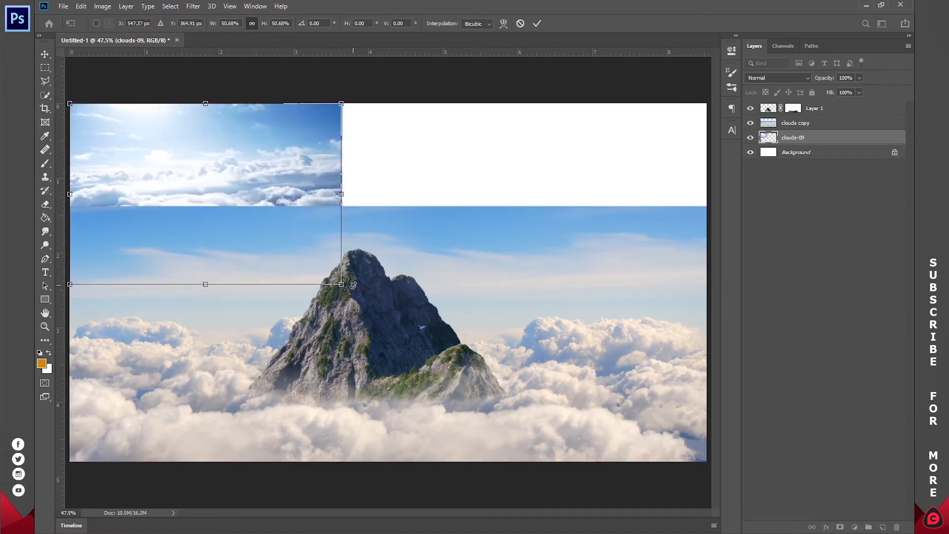
key(Escape)
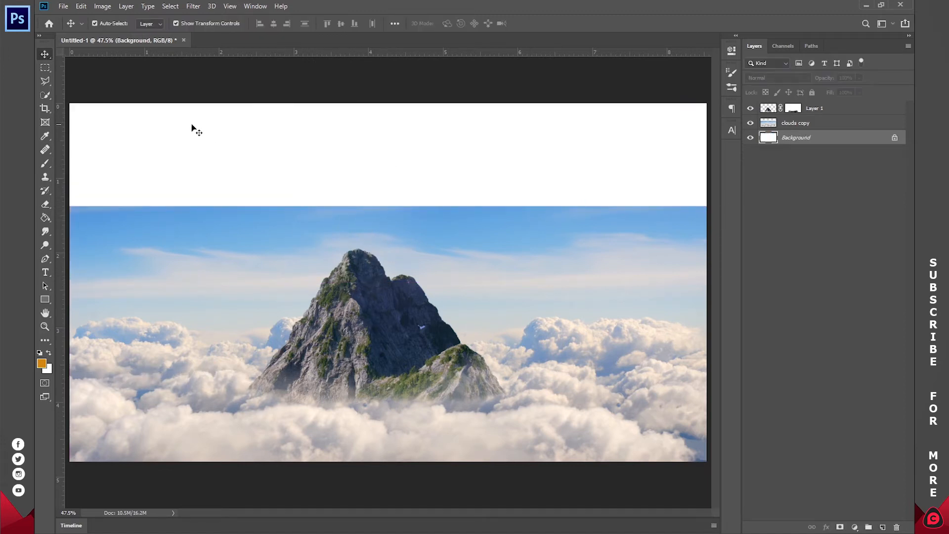
- Duplicate the clouds copy layer, raise the duplicate to the canvas's top edge and stack it below the original
click(802, 125)
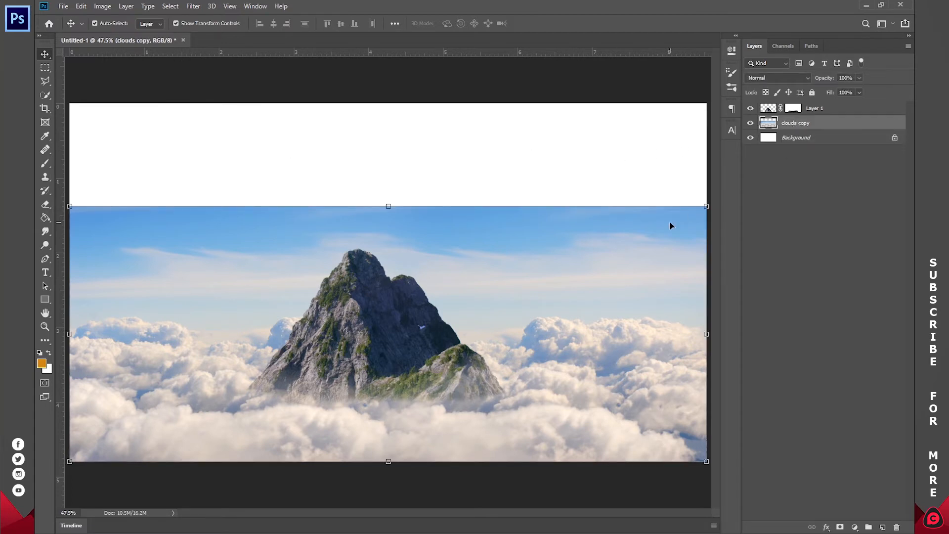
key(ctrl+j)
drag(456, 342, 456, 257)
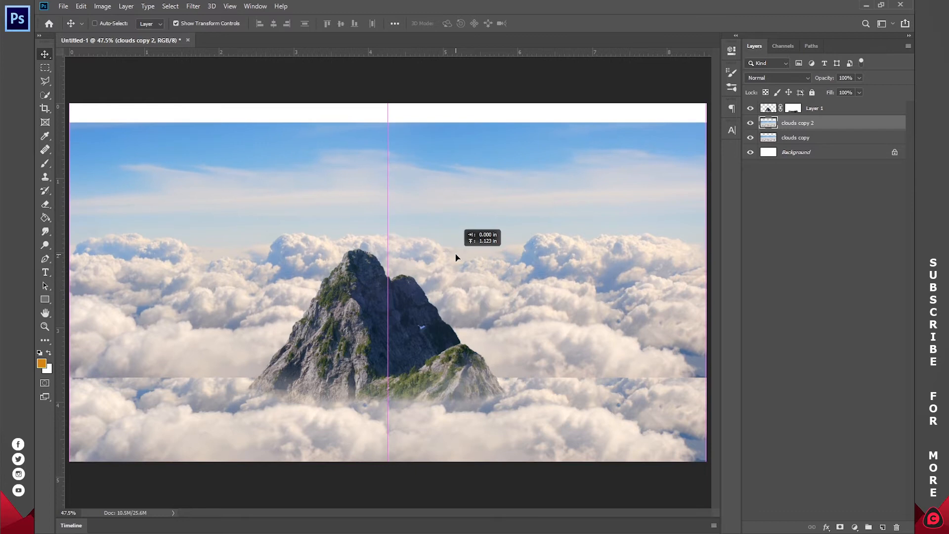
drag(487, 214, 483, 191)
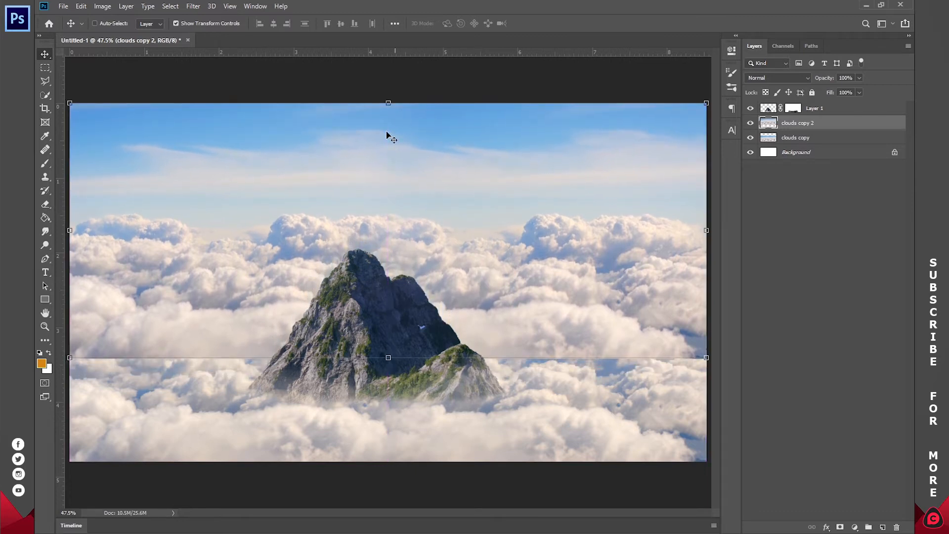
drag(811, 125, 817, 145)
drag(447, 149, 447, 145)
- Add a layer mask to clouds copy and hide its upper sky with a soft 300 px black brush at 100% opacity
click(801, 127)
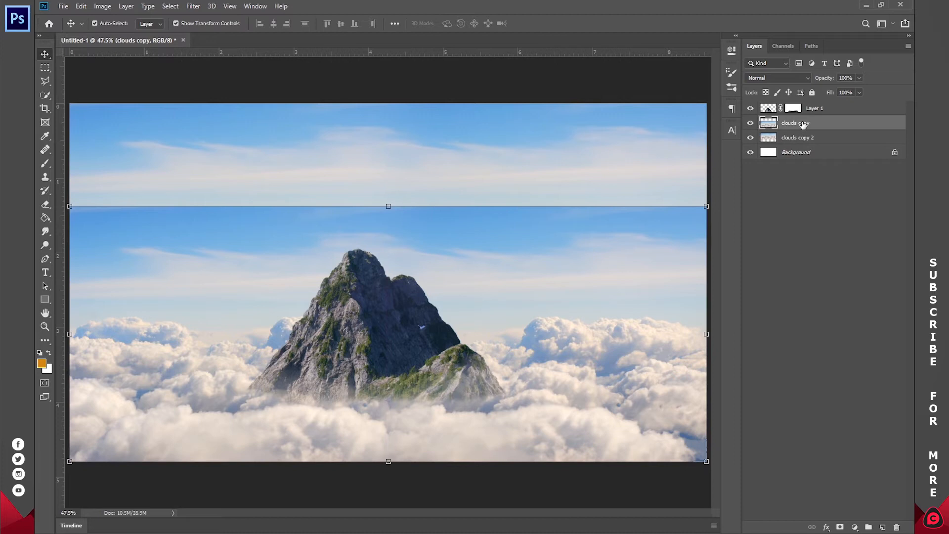
click(840, 527)
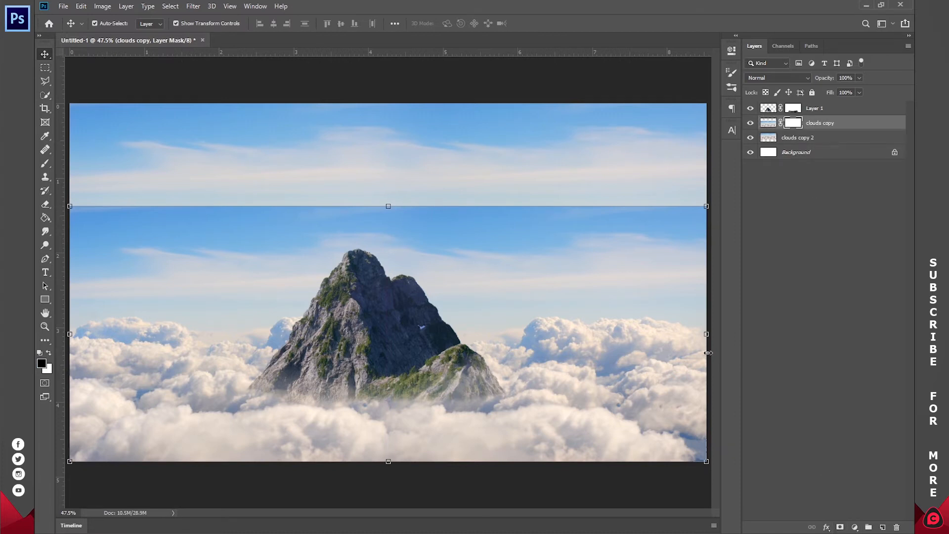
key(b)
mouse_move(475, 215)
mouse_down()
mouse_move(301, 201)
mouse_move(697, 191)
mouse_up()
key(ctrl+z)
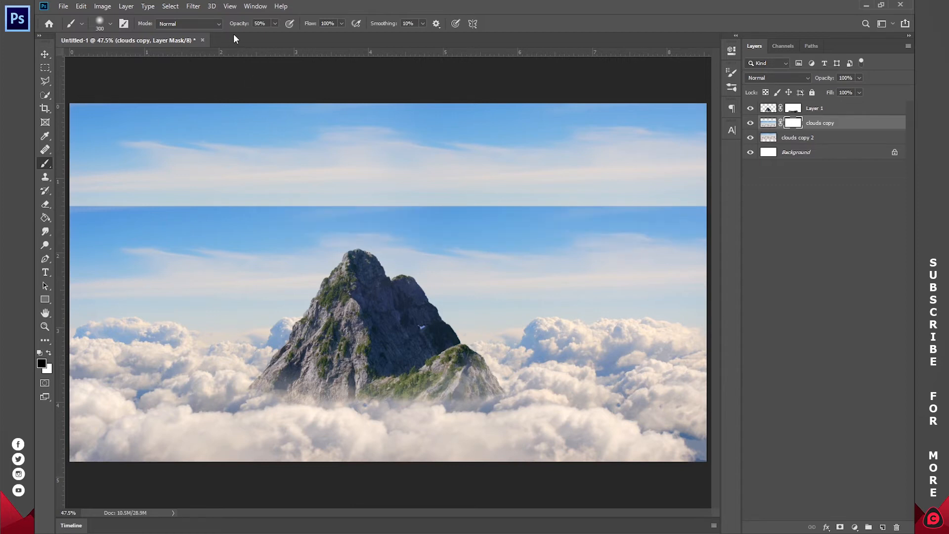
drag(234, 25, 307, 27)
mouse_move(353, 200)
mouse_down()
mouse_move(680, 189)
mouse_move(562, 196)
mouse_move(544, 217)
mouse_move(99, 233)
mouse_move(151, 275)
mouse_move(304, 262)
mouse_move(196, 315)
mouse_up()
mouse_move(255, 301)
mouse_down()
mouse_move(243, 328)
mouse_move(160, 328)
mouse_move(65, 385)
mouse_move(91, 369)
mouse_move(222, 369)
mouse_move(250, 353)
mouse_up()
- Refine the clouds copy mask on both sides of the mountain, alternating black and white to blend the two cloud layers
key(x)
key(x)
mouse_move(420, 268)
mouse_down()
mouse_move(443, 282)
mouse_move(513, 283)
mouse_move(532, 240)
mouse_move(682, 277)
mouse_move(435, 312)
mouse_move(543, 366)
mouse_move(470, 360)
mouse_up()
key(x)
key(x)
drag(262, 326, 284, 351)
key(x)
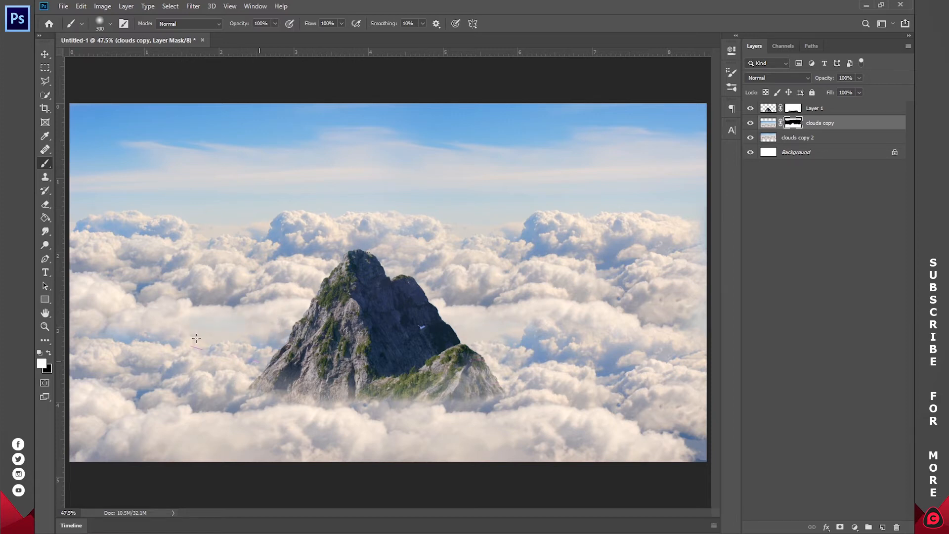
key(x)
- Save the document in the Videos folder as ORANGE PEAK.psd
key(ctrl+s)
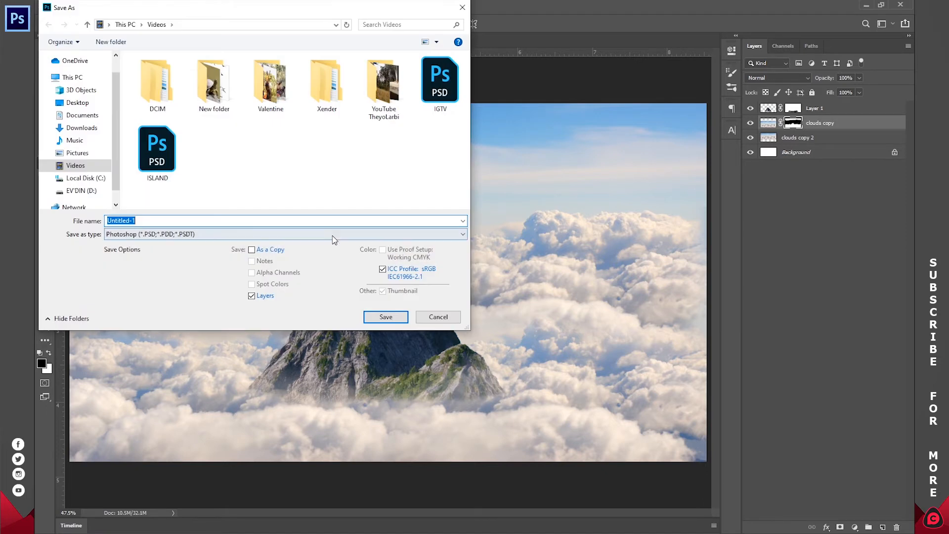
text(o)
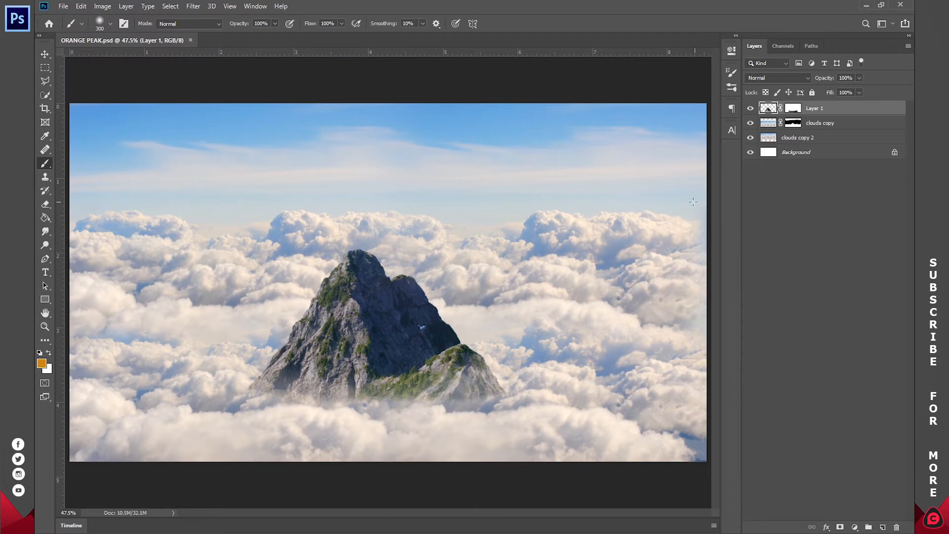
- Raise the mountain slightly within the clouds
key(v)
drag(410, 322, 411, 305)
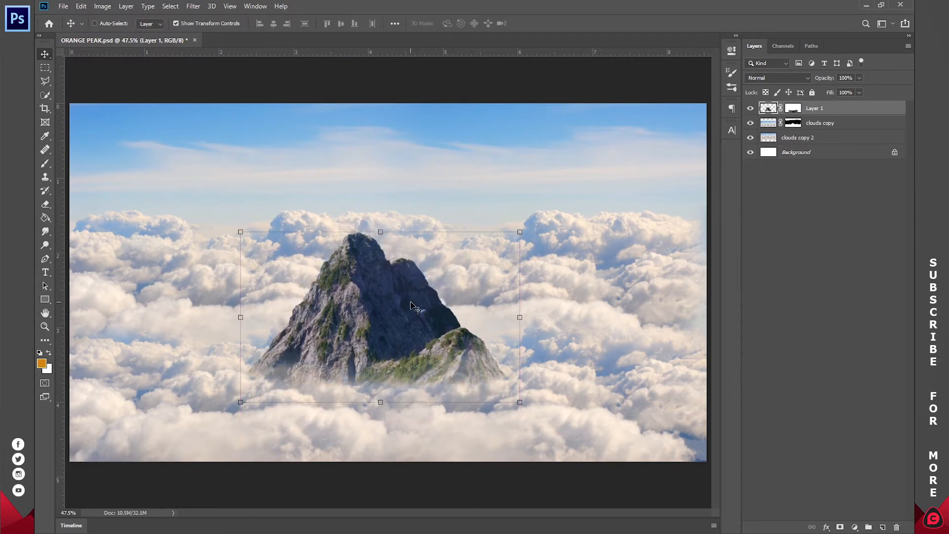
- Try painting black on the clouds copy mask beside the small peak, and undo the stroke
click(797, 125)
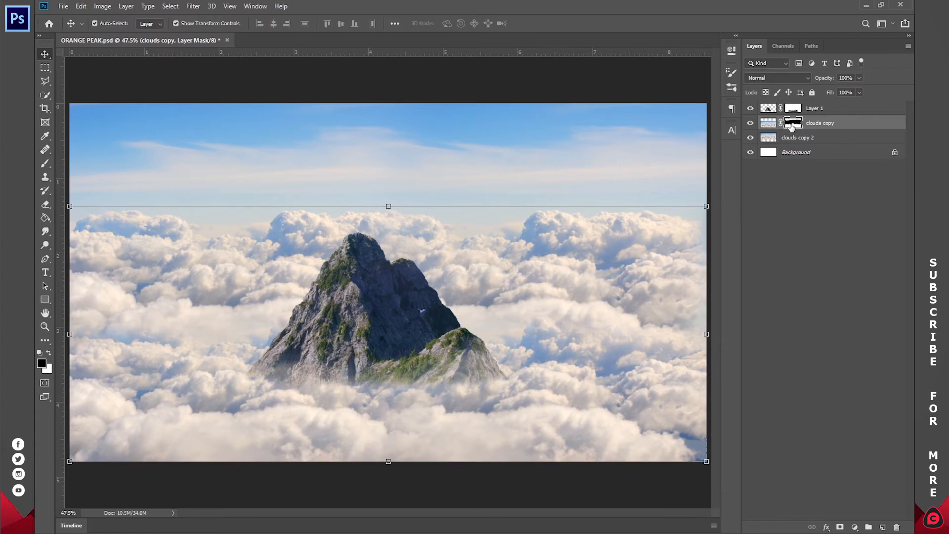
key(b)
mouse_move(483, 296)
mouse_down()
mouse_move(445, 311)
mouse_move(514, 382)
mouse_move(525, 358)
mouse_move(482, 352)
mouse_up()
key(ctrl+z)
key(x)
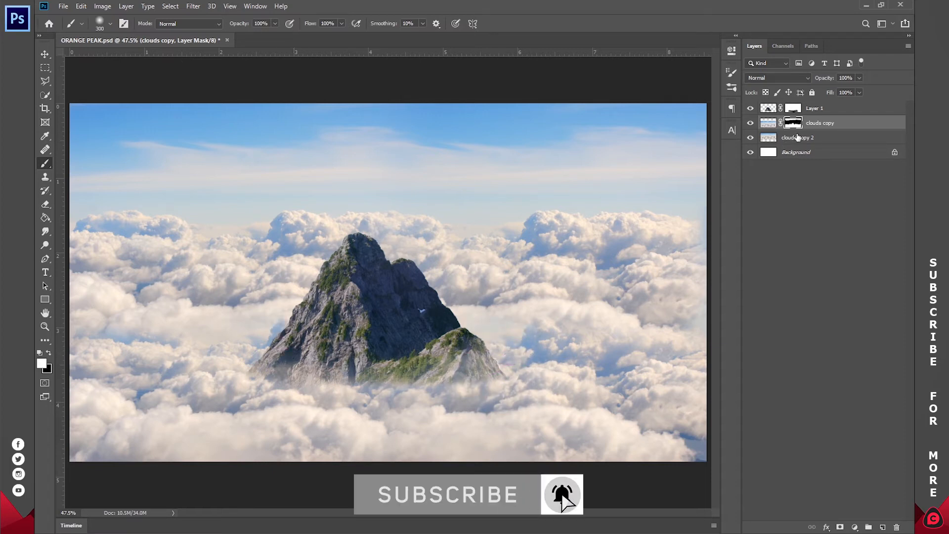
- Duplicate the clouds copy layer together with its mask
key(ctrl+j)
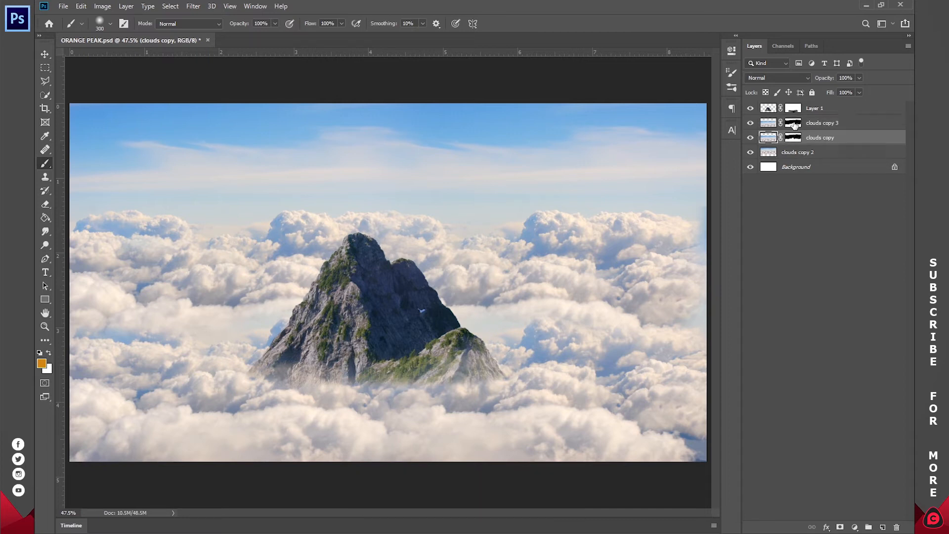
- Move the clouds copy 3 layer upward and paint black on its mask along the hard lower cloud edge
click(793, 123)
key(v)
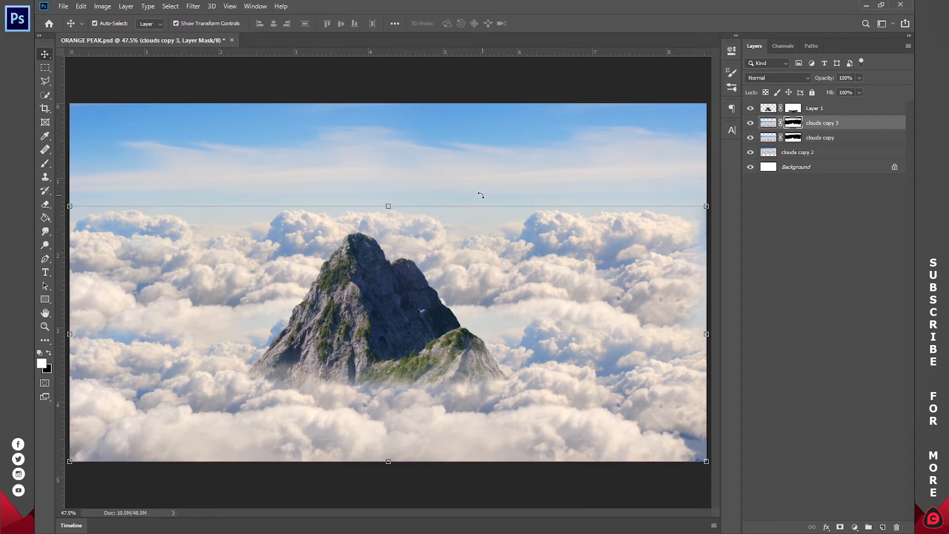
drag(458, 241, 468, 187)
key(b)
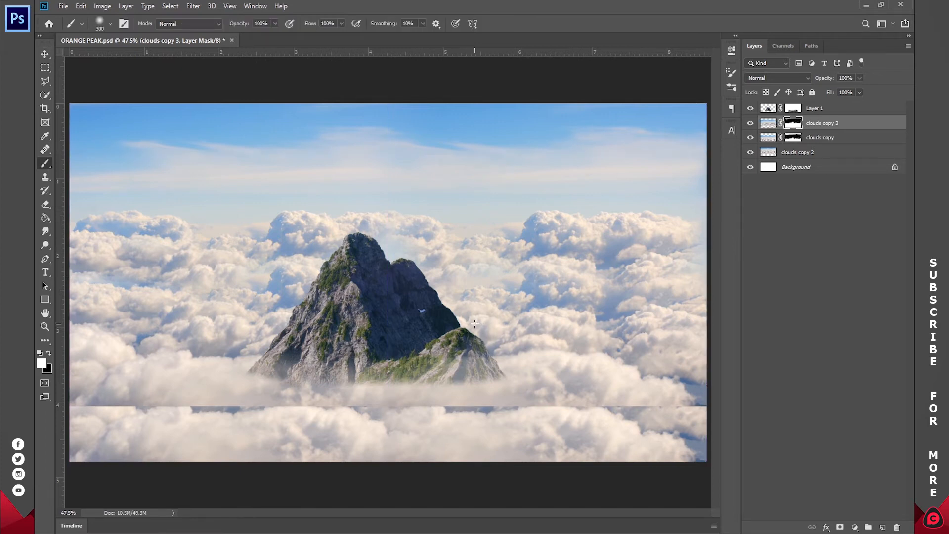
key(x)
mouse_move(702, 396)
mouse_down()
mouse_move(558, 412)
mouse_move(396, 413)
mouse_move(56, 393)
mouse_up()
- Flip the clouds copy 3 layer horizontally and save the document
key(ctrl+t)
right_click(557, 279)
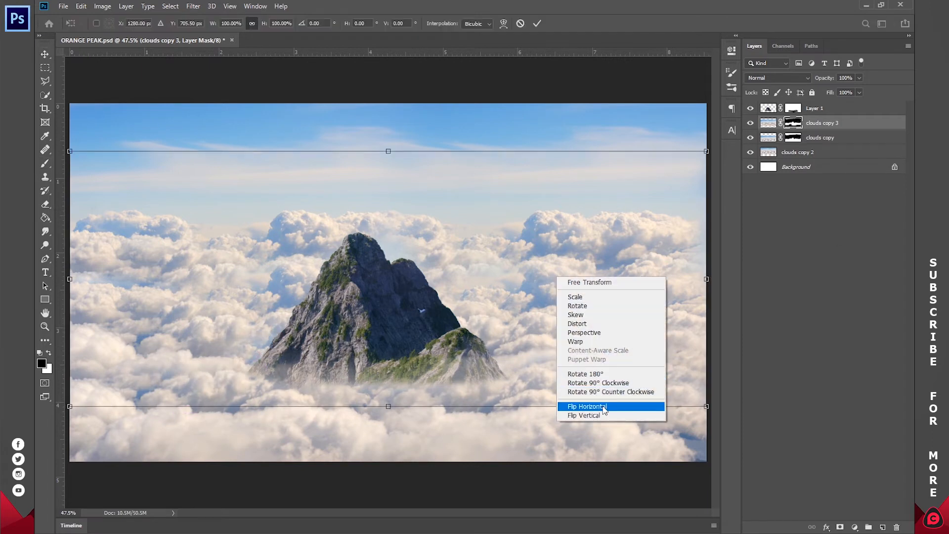
click(604, 407)
click(537, 24)
key(b)
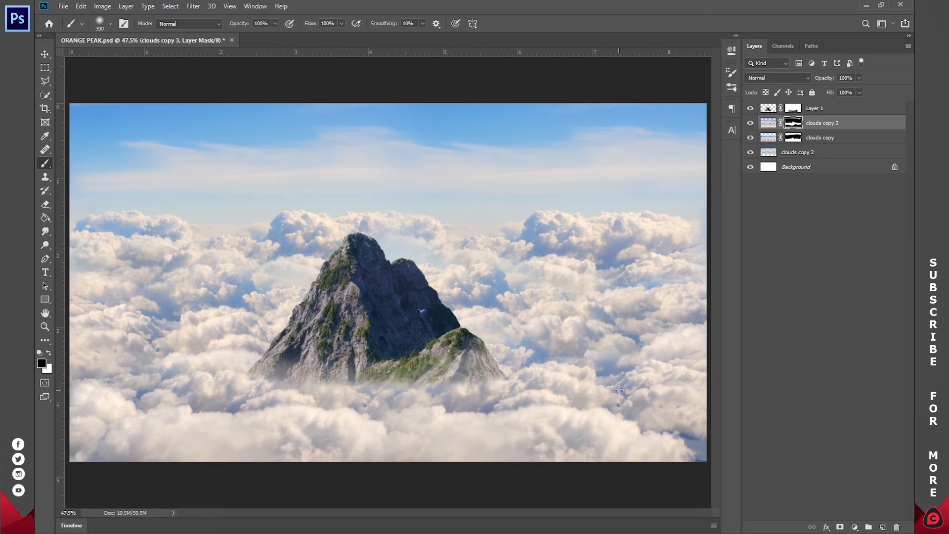
key(ctrl+s)
- Nudge the mountain on Layer 1 slightly higher above the clouds
click(825, 109)
key(v)
mouse_move(401, 311)
mouse_down()
mouse_move(401, 295)
mouse_move(402, 306)
mouse_up()
key(Up)
key(Up)
key(Up)
key(Up)
key(Up)
key(Up)
key(Up)
key(Up)
key(Up)
key(Up)
key(Up)
key(Up)
key(Up)
key(Up)
key(Up)
key(Up)
key(Up)
key(Up)
key(Up)
key(Up)
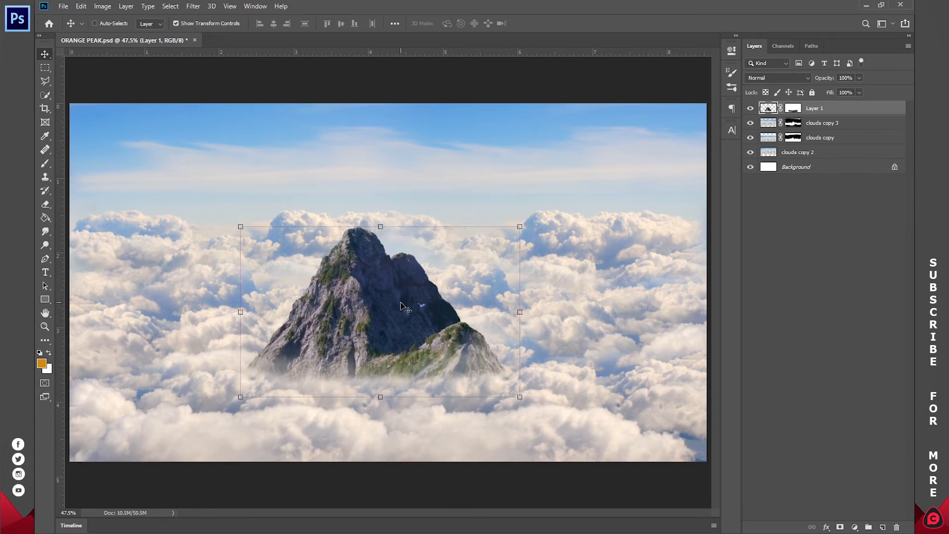
- Open the oranges photo background-bitter-breakfast-bright-161559 from the stock image folder in Photoshop
key(z)
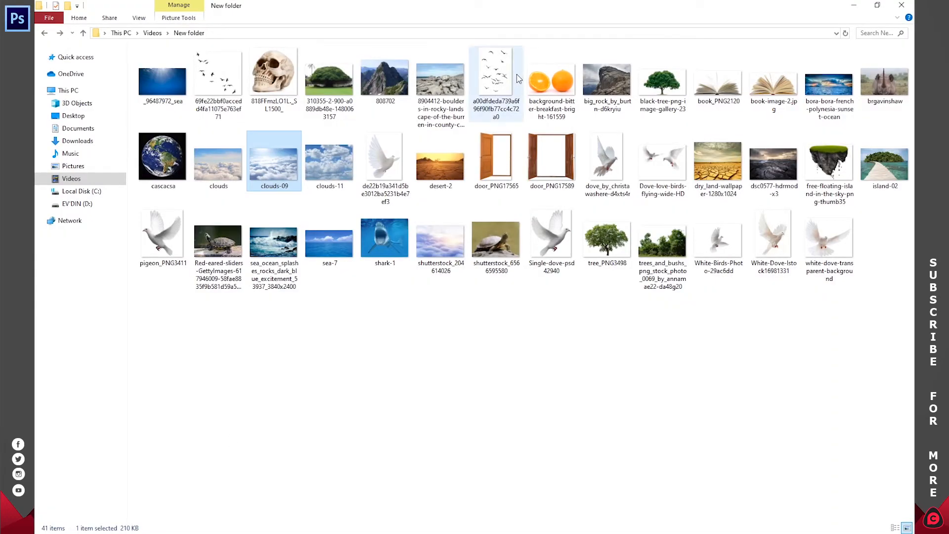
right_click(564, 83)
mouse_move(597, 258)
click(506, 257)
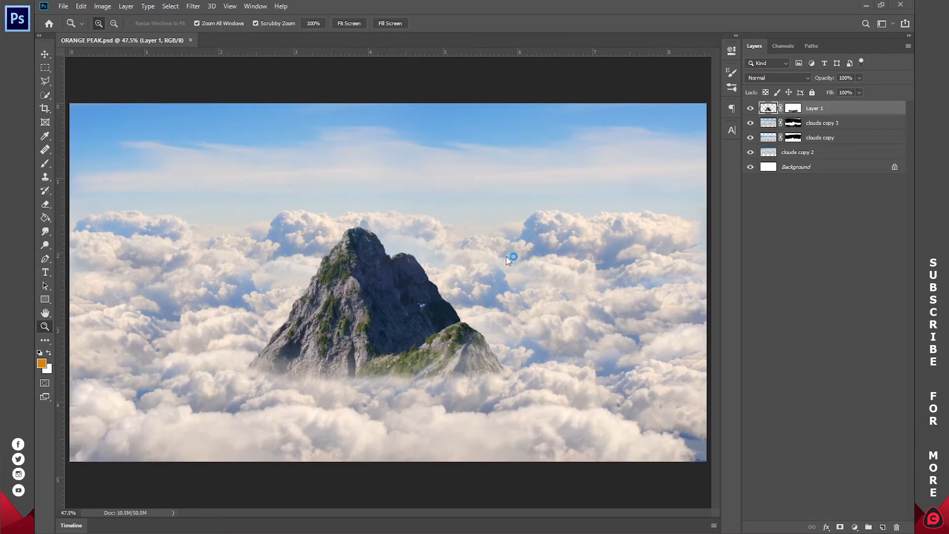
- Select the whole orange, not the cut half, with the Quick Selection tool
key(w)
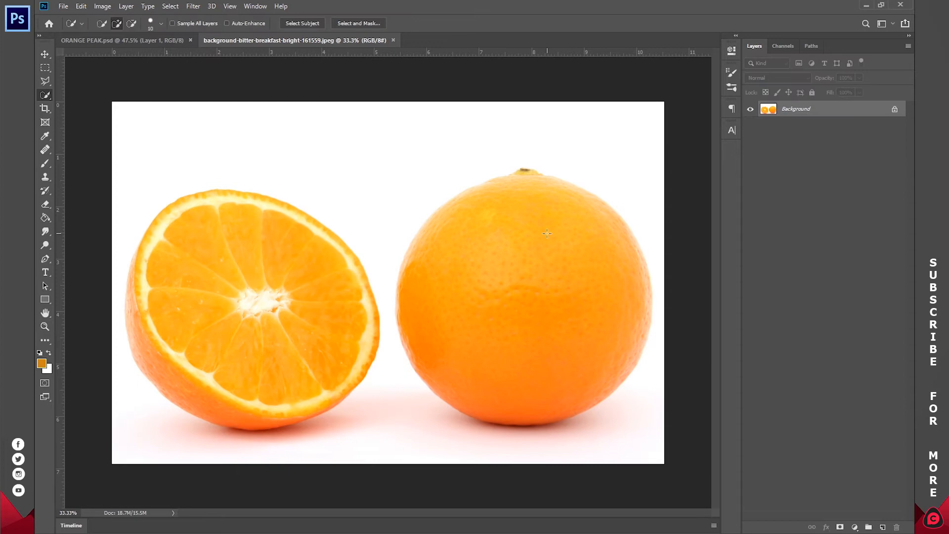
right_click(45, 94)
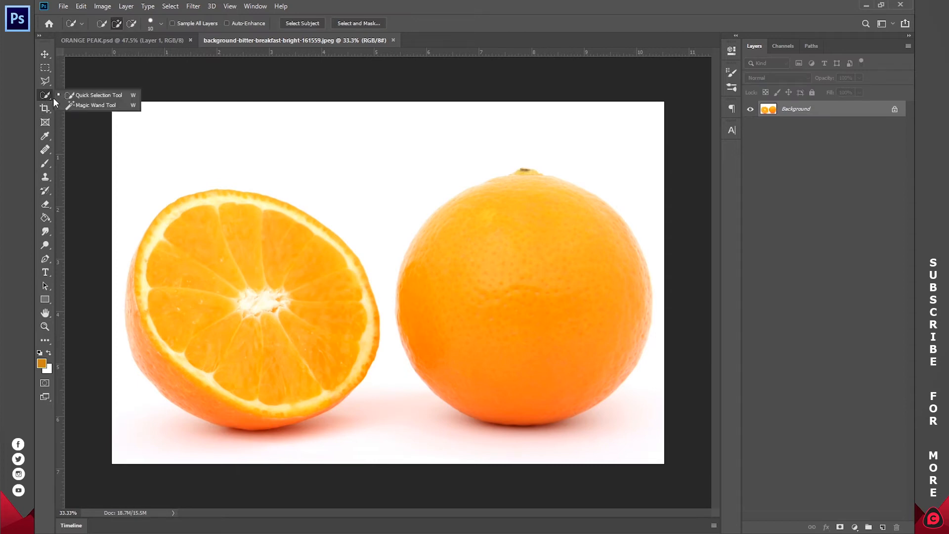
click(87, 96)
drag(510, 245, 509, 315)
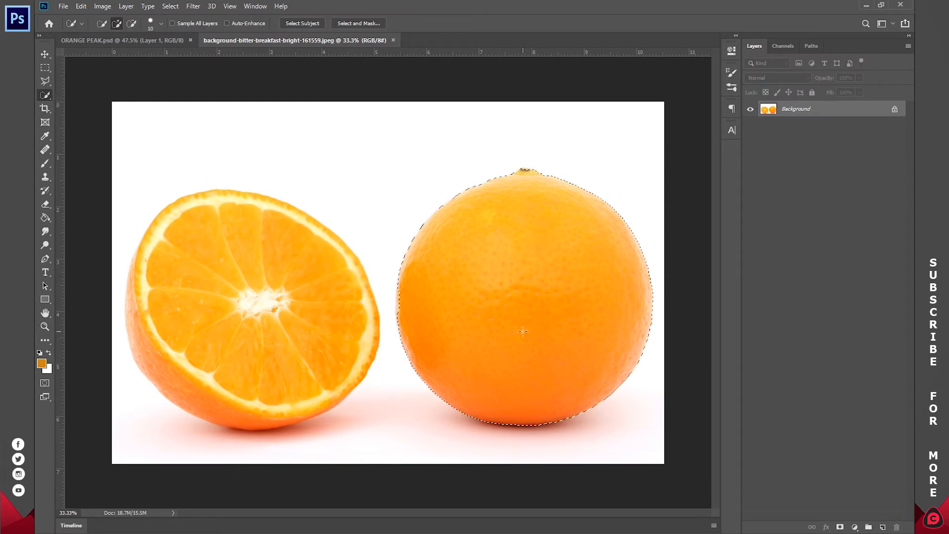
- Copy the selected orange to its own layer and bring it into the ORANGE PEAK document
right_click(536, 229)
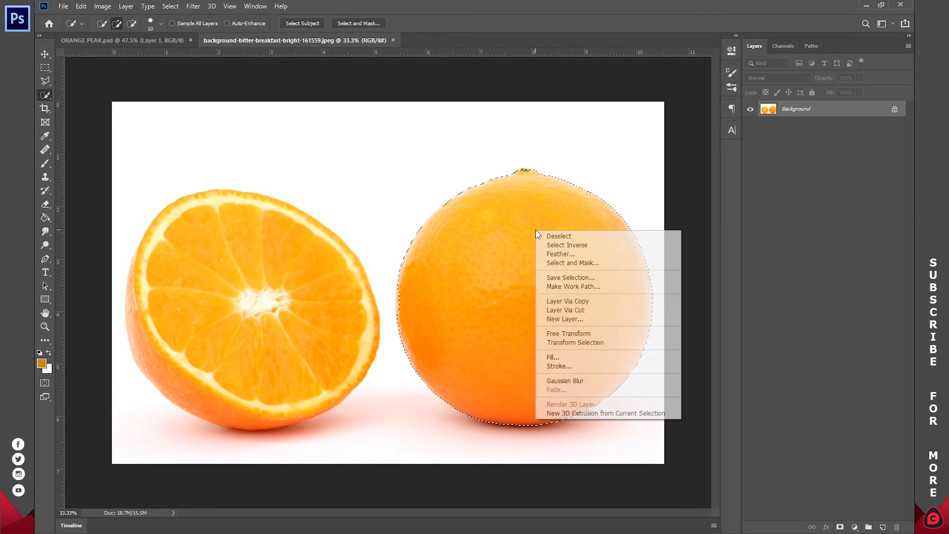
click(573, 301)
key(v)
drag(585, 275, 408, 280)
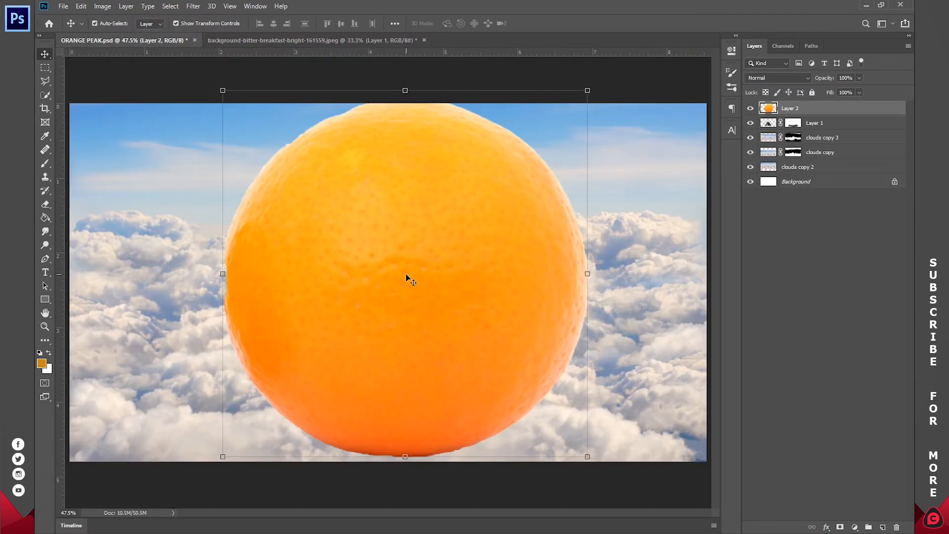
- Scale the orange down and place it over the tip of the mountain
drag(407, 459, 405, 248)
drag(414, 193, 399, 182)
drag(387, 103, 388, 163)
mouse_move(387, 235)
mouse_down()
mouse_move(519, 228)
mouse_move(390, 216)
mouse_move(380, 235)
mouse_up()
key(Return)
- Set the orange layer's opacity to 50%
key(z)
click(377, 226)
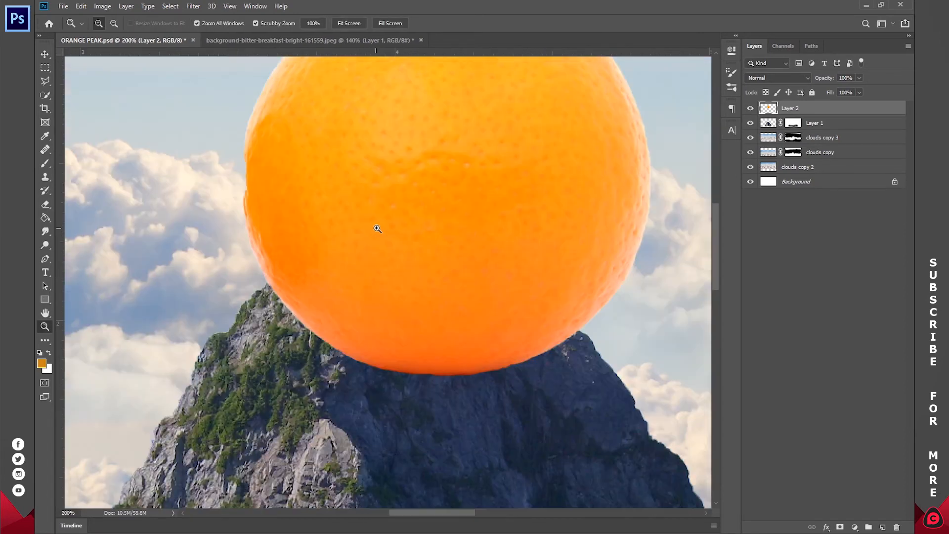
drag(450, 254, 390, 292)
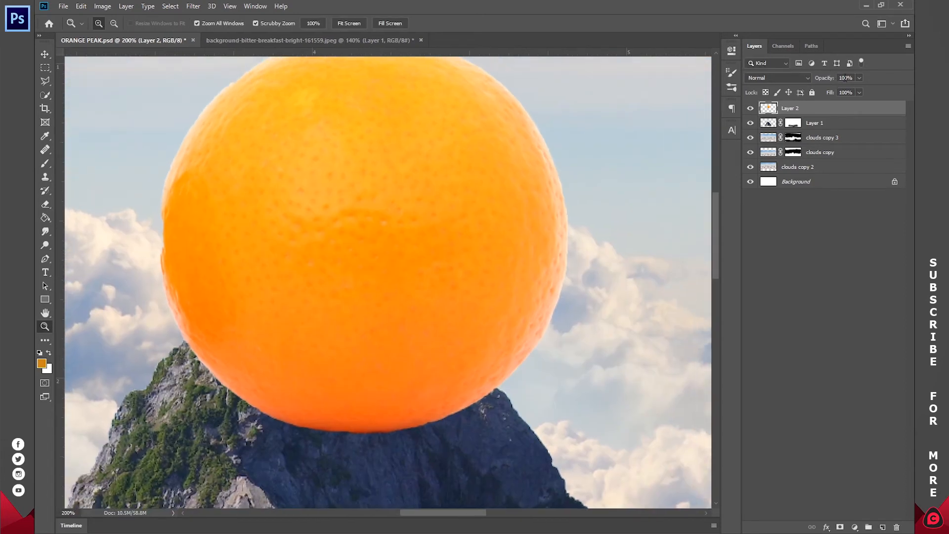
click(817, 79)
text(50)
key(Return)
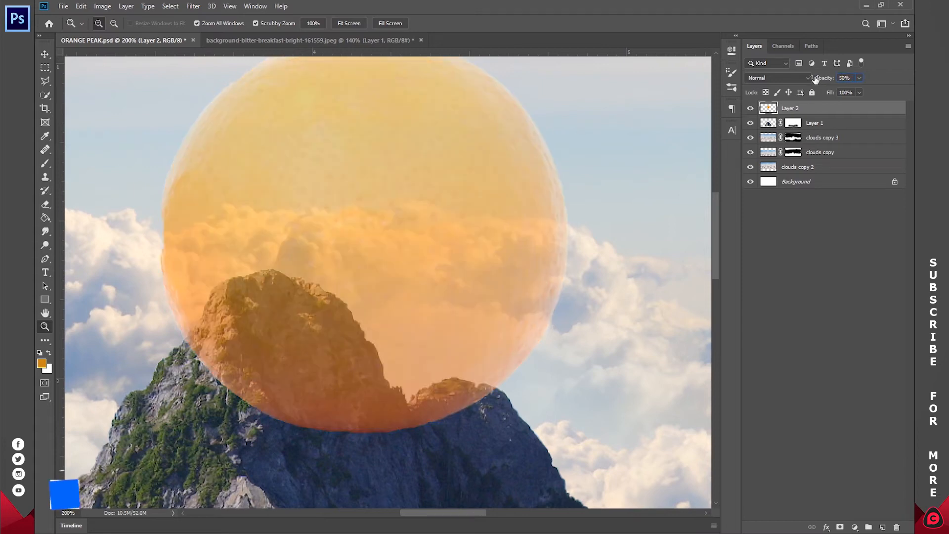
- Try masking the orange over the peak by painting black with a 50 px brush, and remove the mask
click(843, 527)
drag(479, 358, 452, 274)
key(b)
right_click(374, 257)
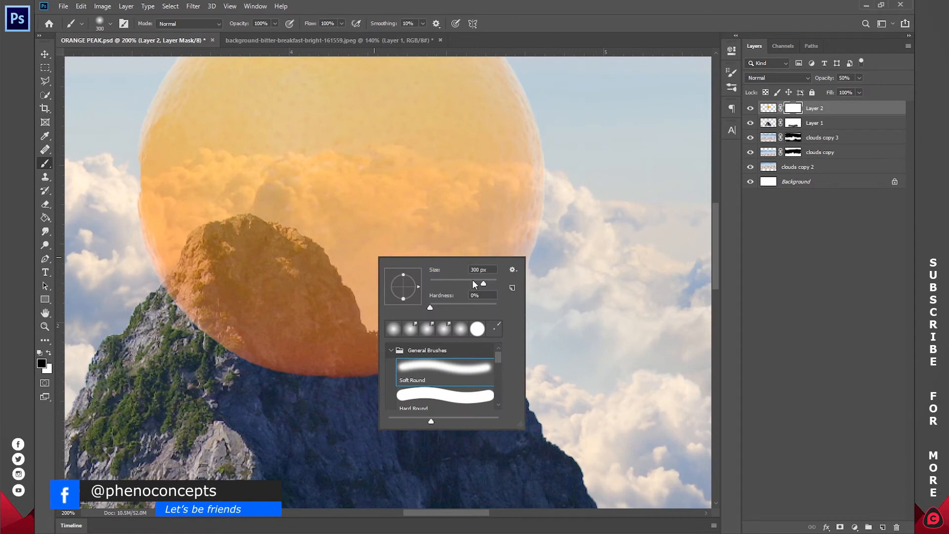
click(458, 270)
text(50)
key(Return)
mouse_move(339, 368)
mouse_down()
mouse_move(341, 336)
mouse_move(322, 299)
mouse_up()
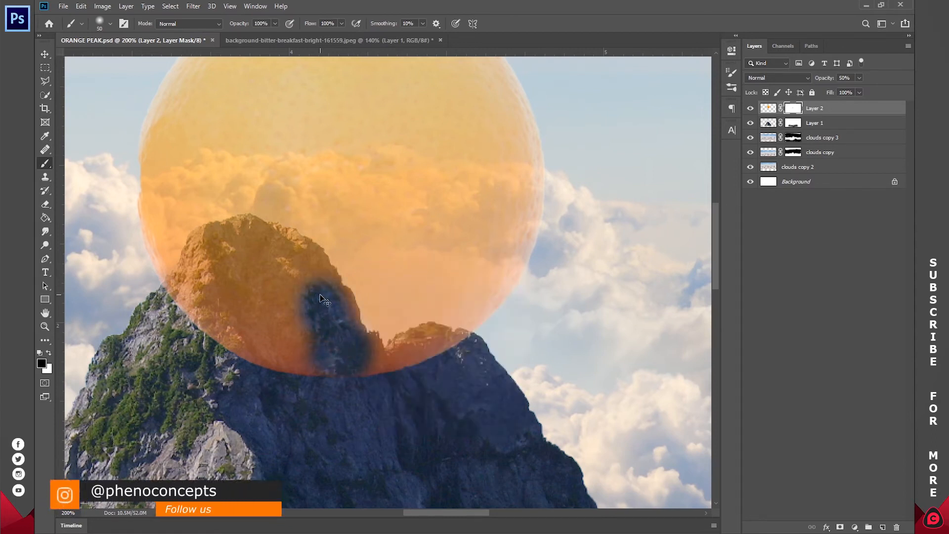
key(ctrl+z)
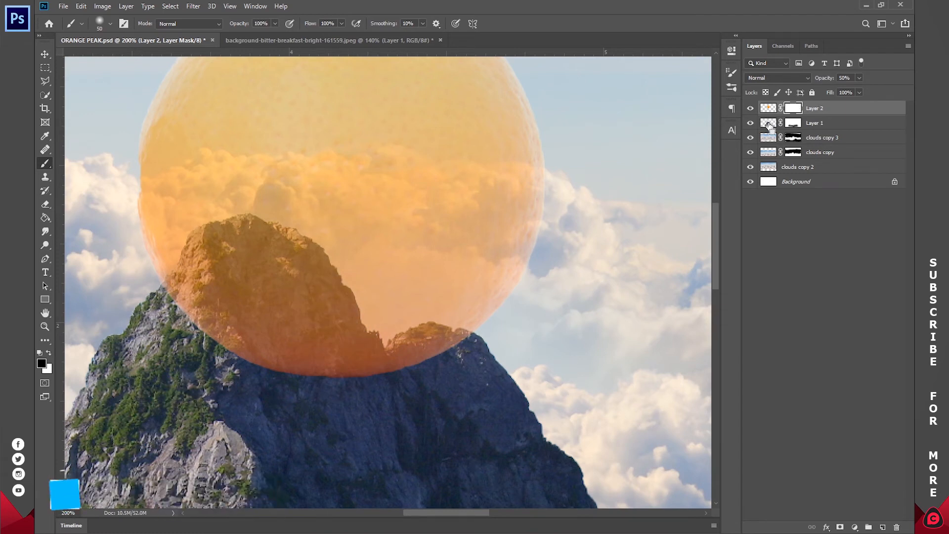
right_click(794, 107)
click(808, 125)
- Mask the orange layer with the mountain layer's outline as a selection, and invert the mask so the orange sits behind the peak
key(z)
click(349, 23)
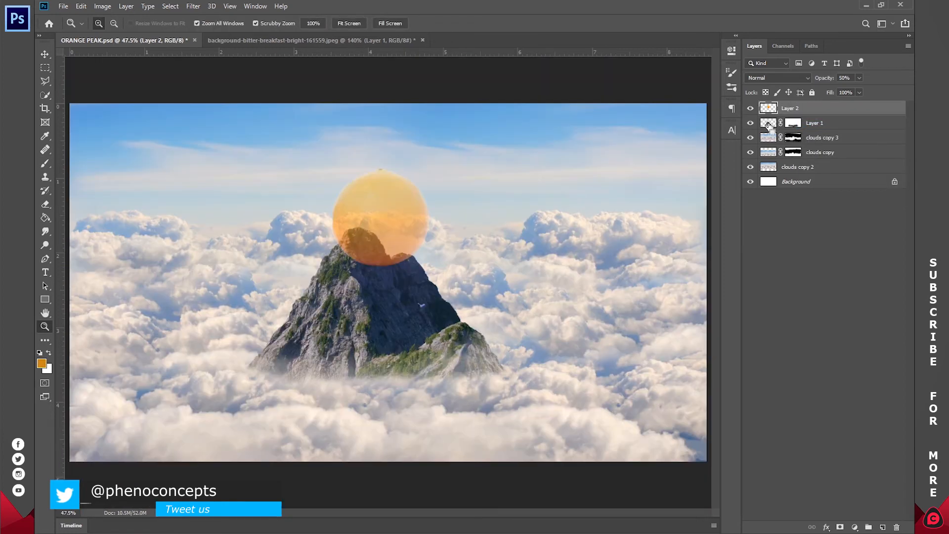
ctrl+click(768, 125)
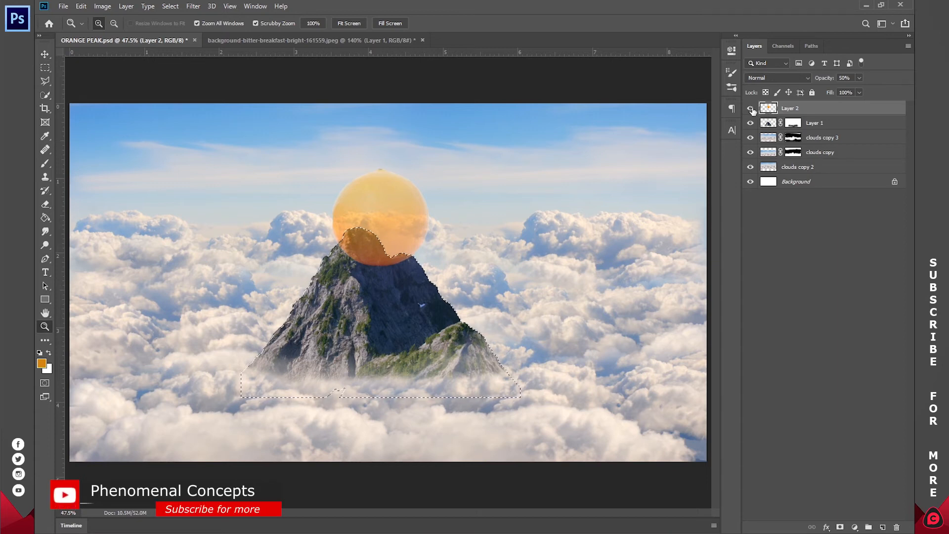
click(840, 528)
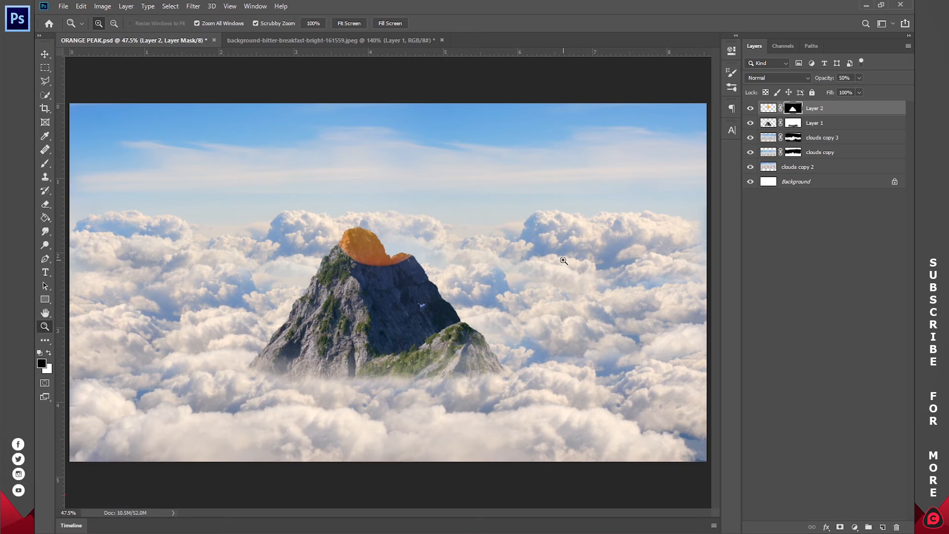
click(376, 239)
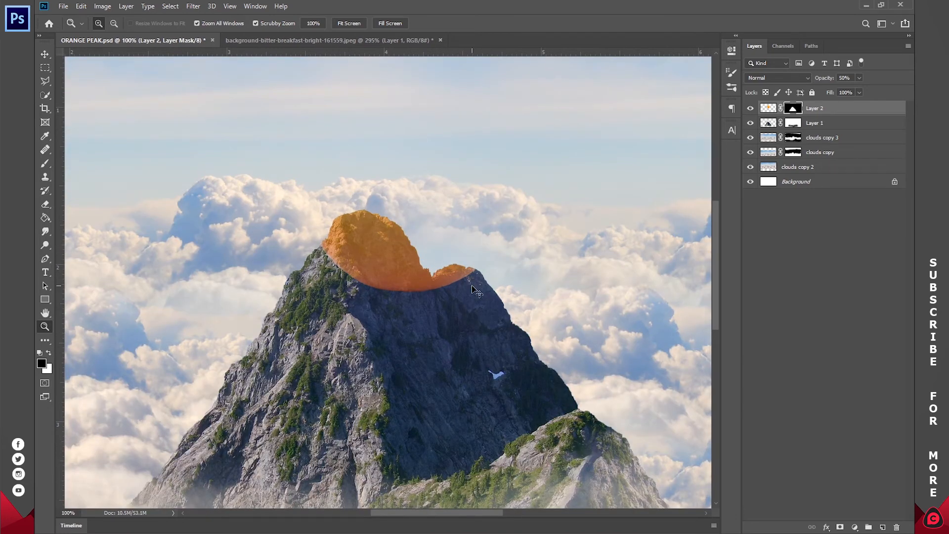
key(ctrl+i)
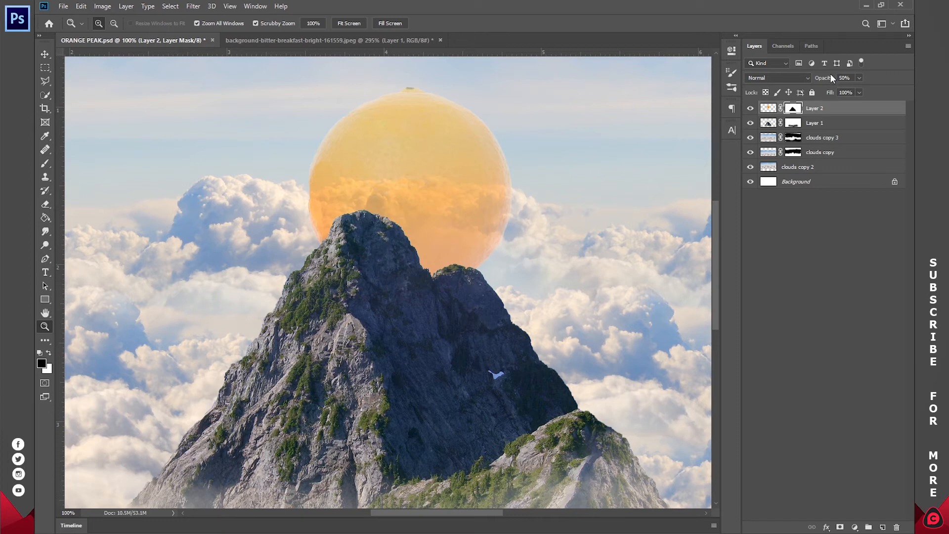
- Set the orange layer's opacity to 100%
drag(831, 76, 855, 76)
click(433, 239)
drag(435, 237, 425, 283)
drag(366, 296, 374, 244)
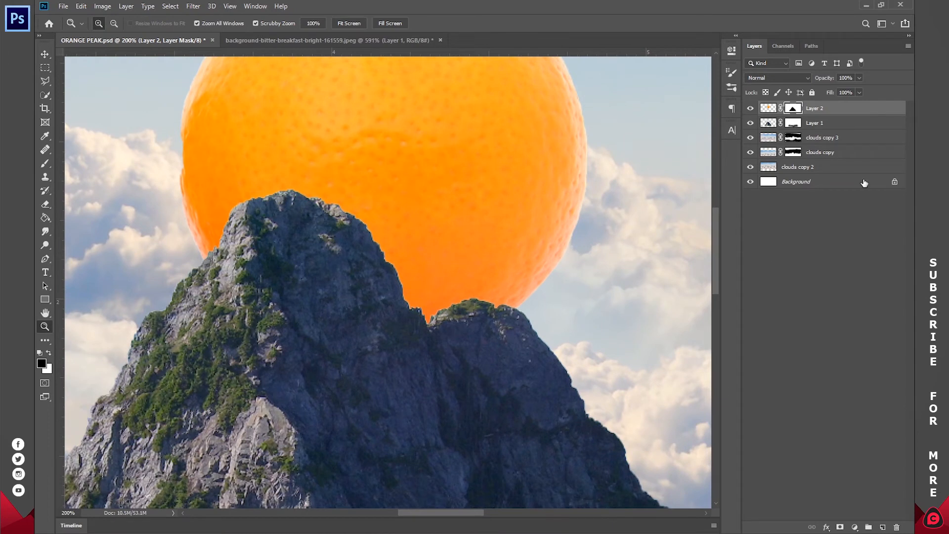
- Rename the orange's layer ORANGE and the mountain's layer MOUNTAIN
click(828, 124)
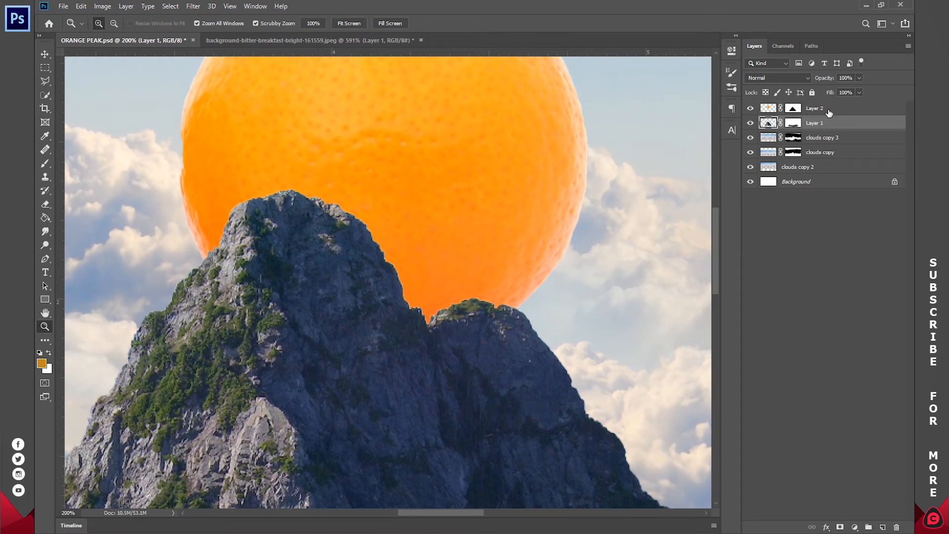
double_click(820, 108)
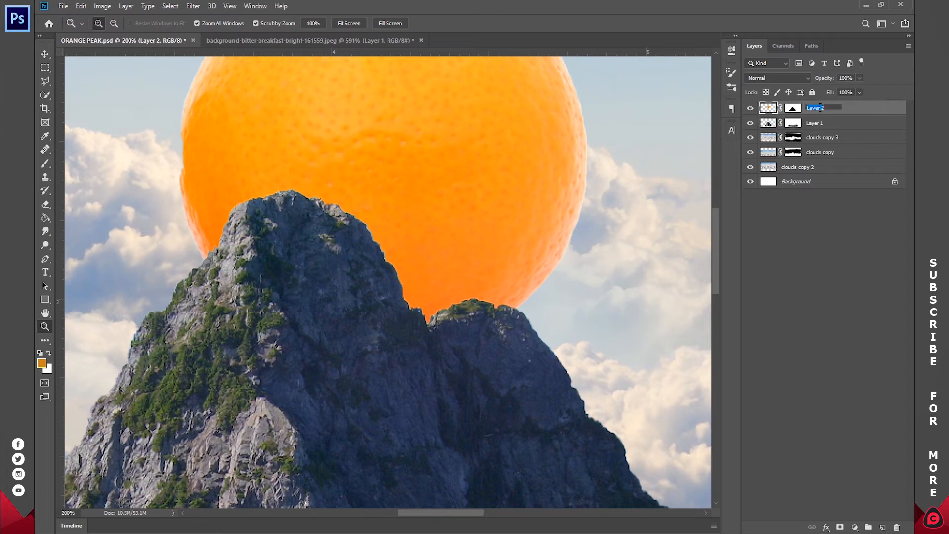
key(Return)
double_click(815, 123)
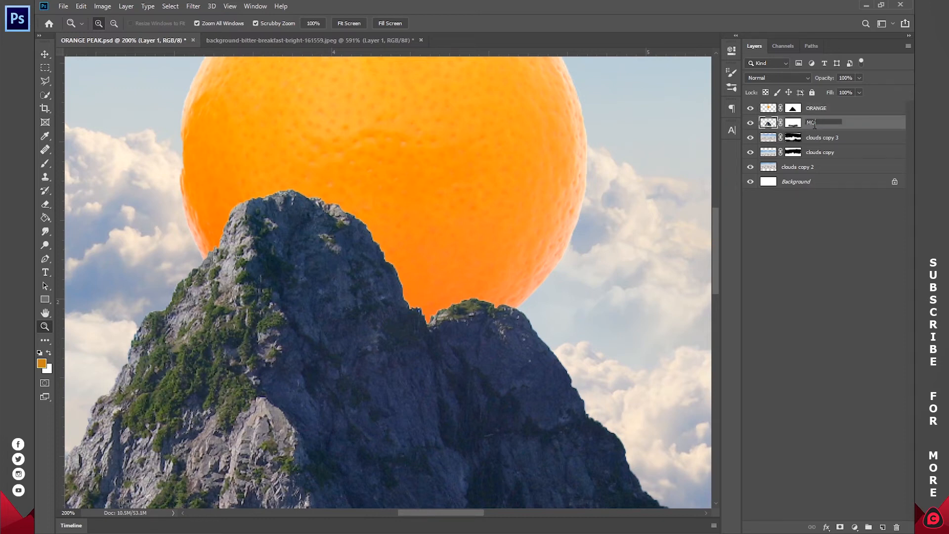
key(Return)
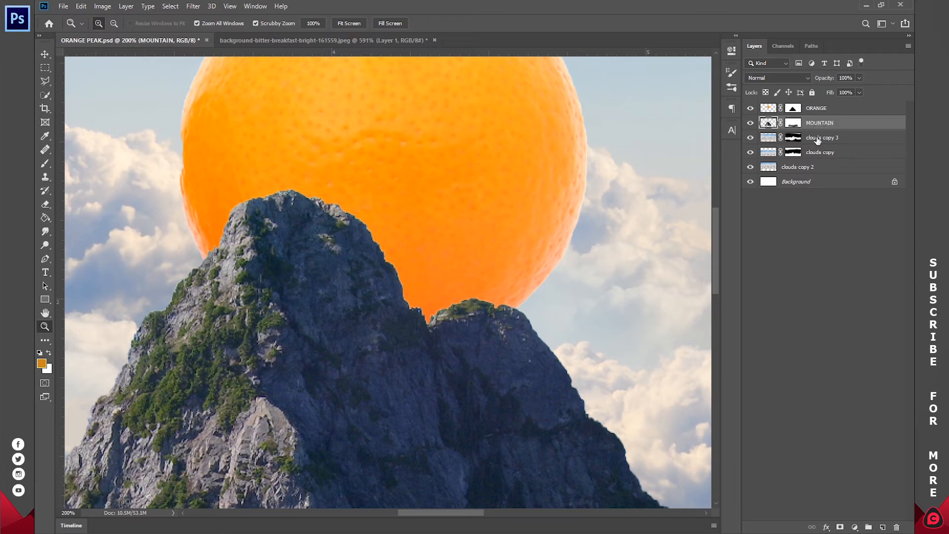
- Group the three cloud layers and name the group CLOUDS
click(821, 138)
shift+click(824, 168)
key(ctrl+g)
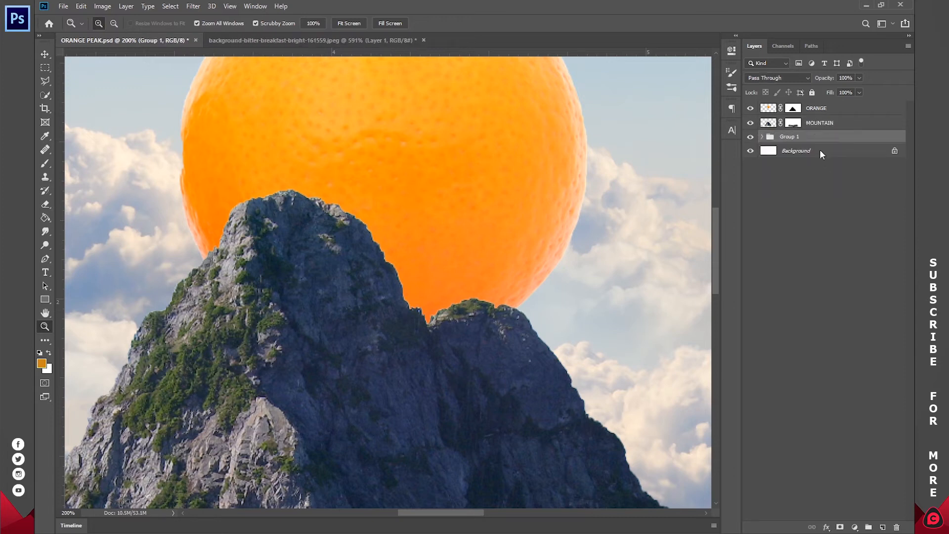
double_click(793, 139)
text(CLOUDS)
key(Return)
- Try painting black with a soft 50 px brush on a new layer above MOUNTAIN, and undo the stroke and layer
click(825, 115)
click(830, 125)
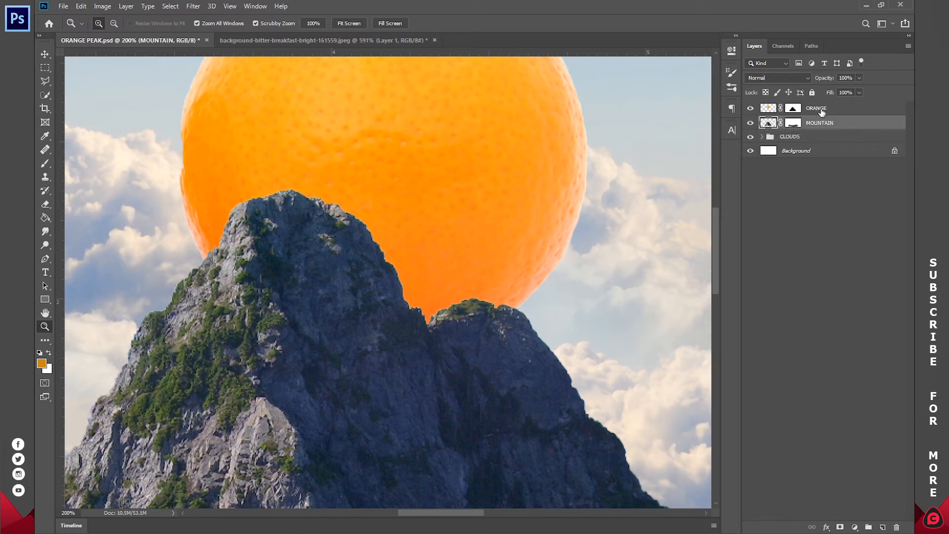
click(882, 527)
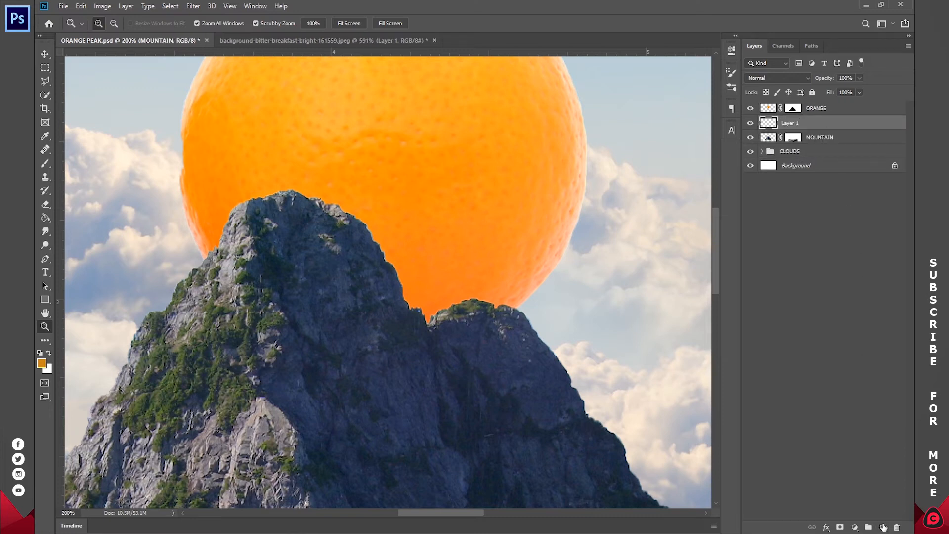
key(b)
right_click(504, 225)
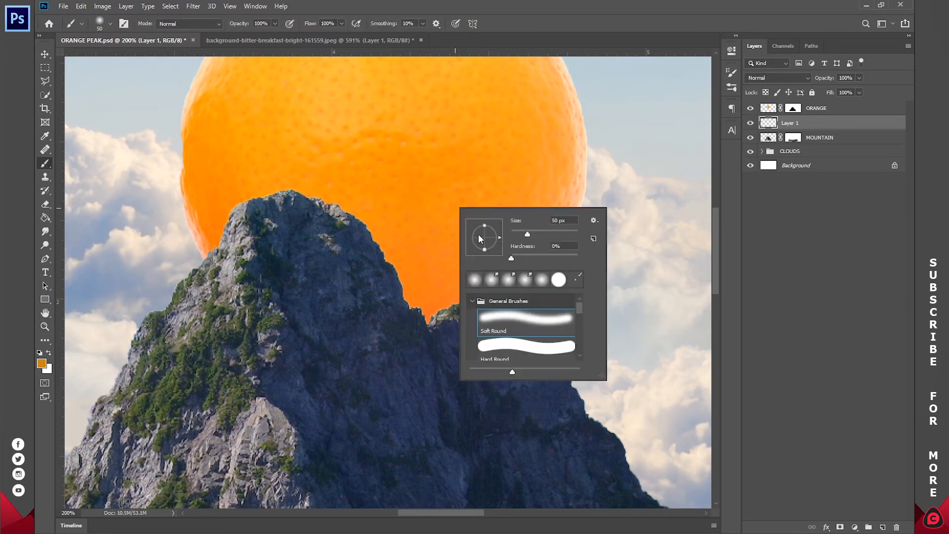
click(40, 354)
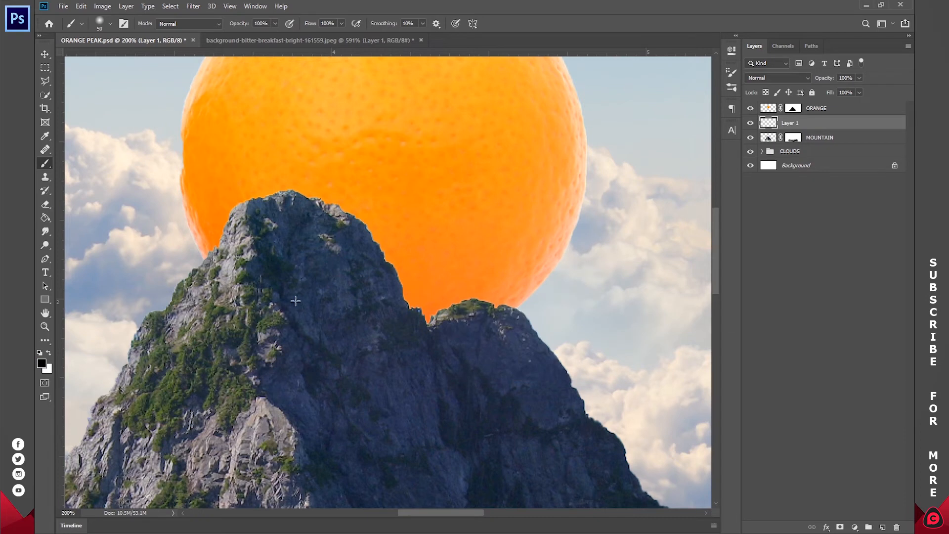
mouse_move(227, 258)
mouse_down()
mouse_move(247, 200)
mouse_move(274, 191)
mouse_move(324, 211)
mouse_up()
key(ctrl+z)
key(ctrl+z)
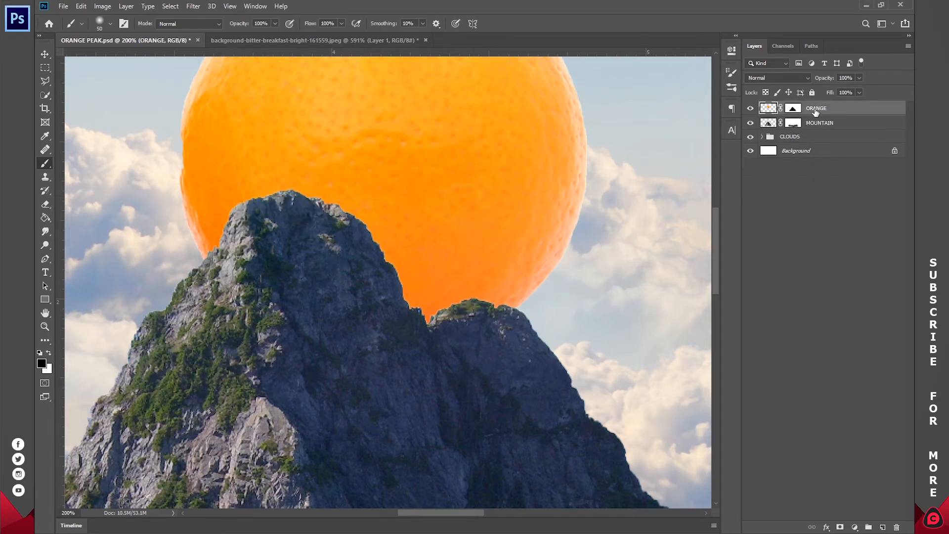
- Move the ORANGE layer below the MOUNTAIN layer
drag(822, 109, 820, 129)
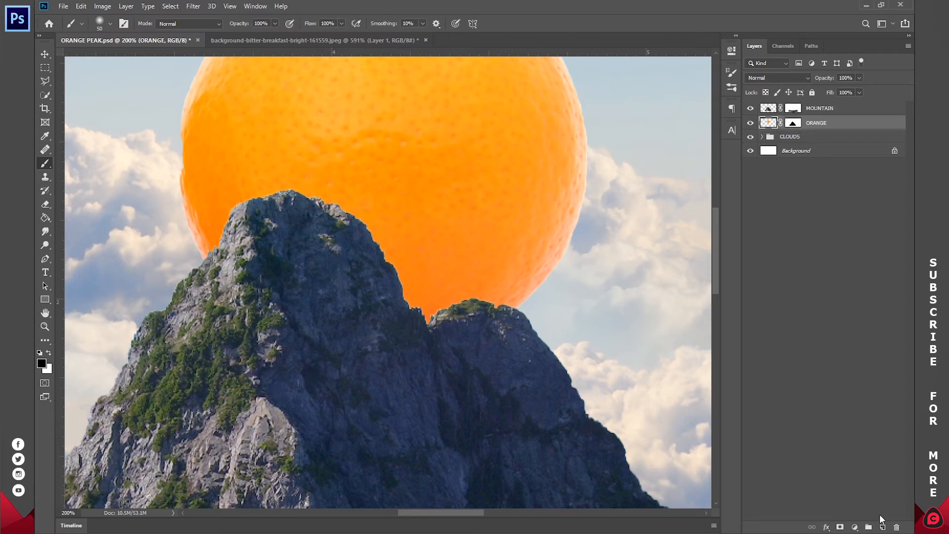
- Paint a soft black shadow along the mountain's ridge over the orange, on a new layer above ORANGE
click(884, 528)
mouse_move(203, 259)
mouse_down()
mouse_move(237, 197)
mouse_move(356, 228)
mouse_move(425, 313)
mouse_move(465, 293)
mouse_move(522, 296)
mouse_up()
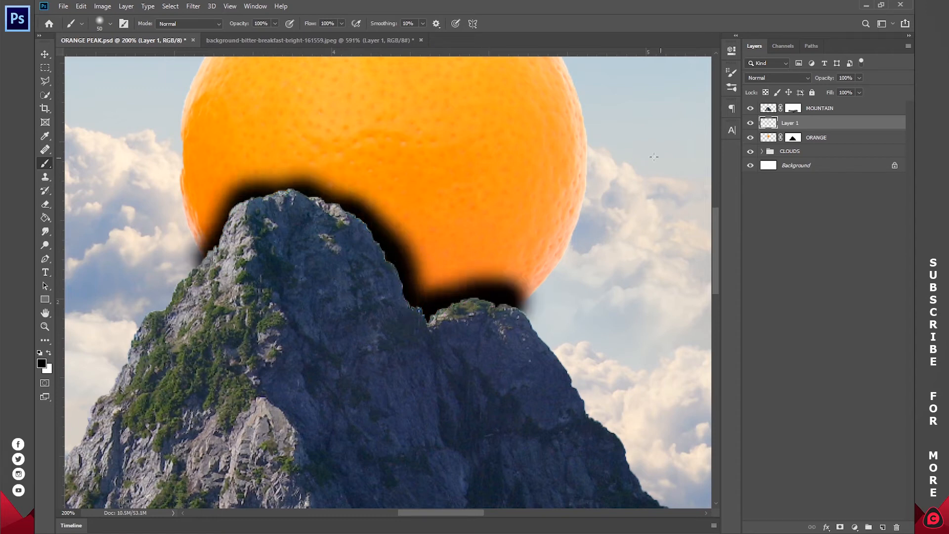
drag(290, 189, 297, 186)
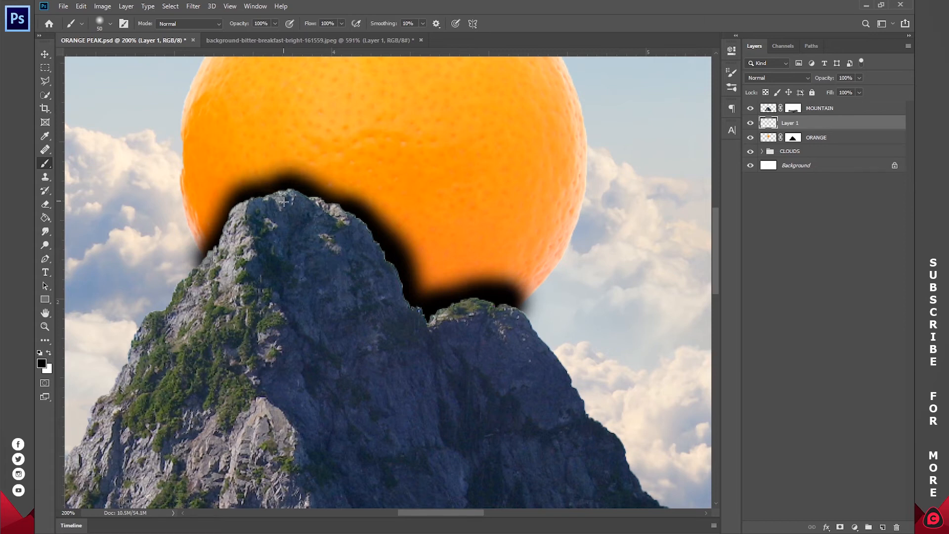
- Set the opacity of the ridge shadow layer to 50%
text(20)
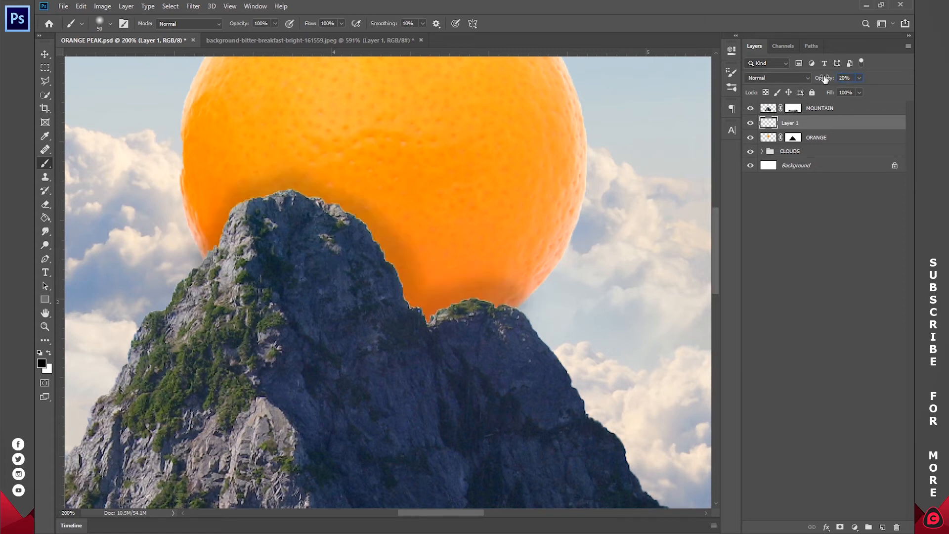
text(z)
click(348, 23)
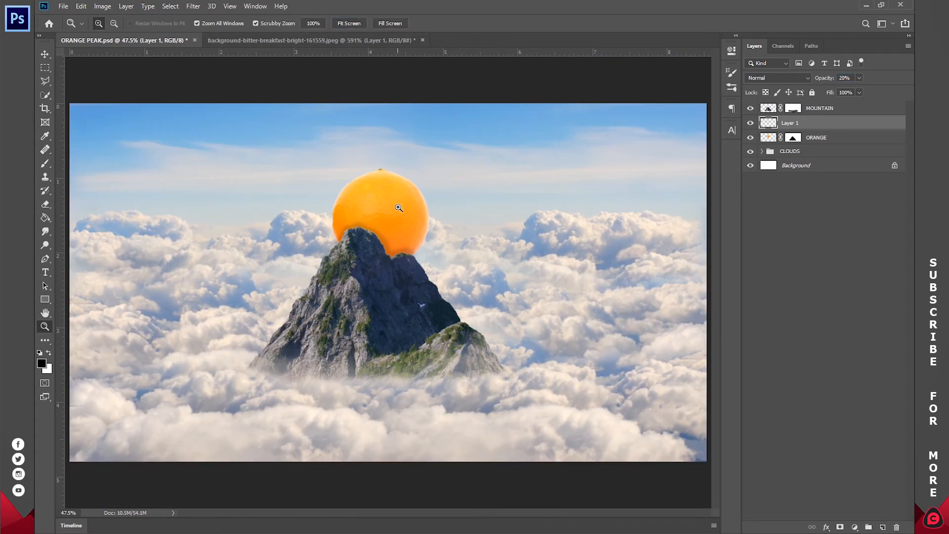
key(ctrl+plus)
drag(830, 81, 833, 77)
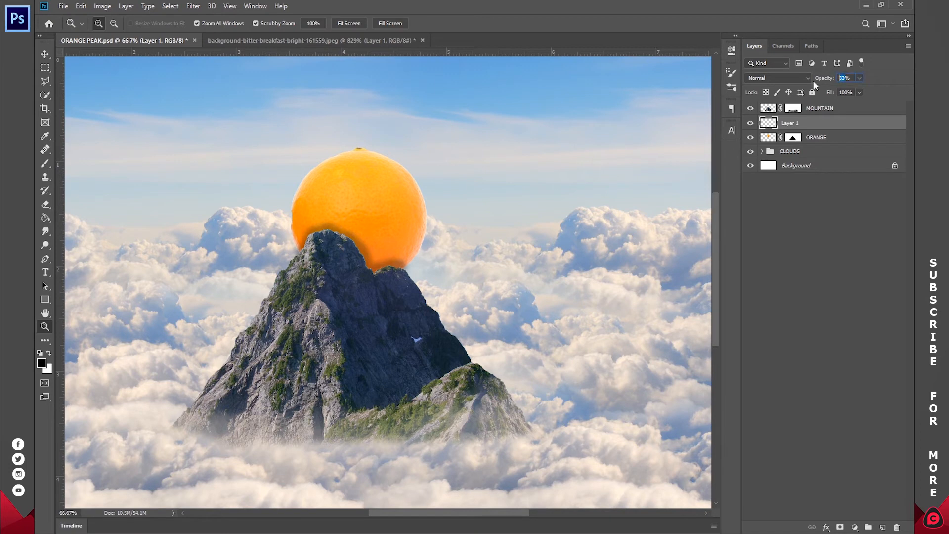
text(50)
key(Return)
- Warp the ridge shadow layer so it hugs the mountain's outline more closely
click(368, 259)
click(369, 259)
click(369, 259)
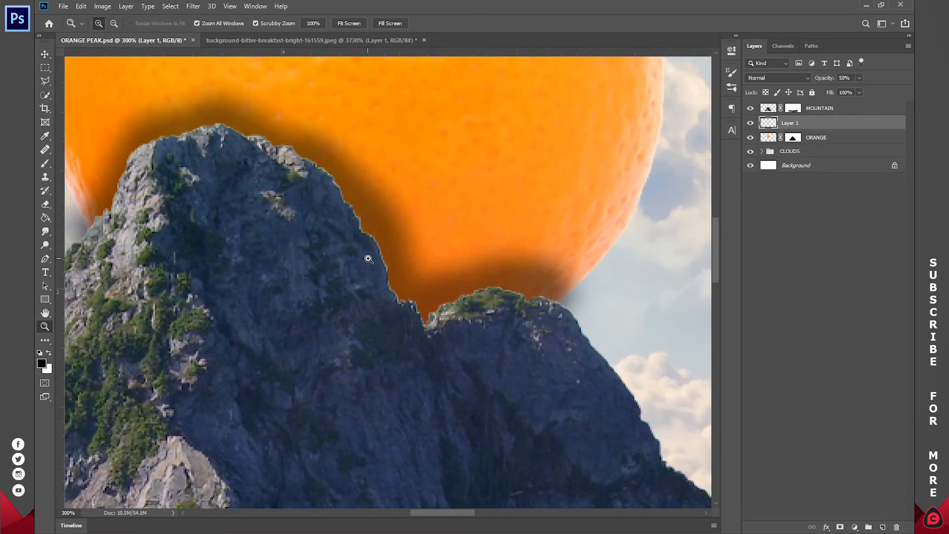
alt+click(368, 259)
key(v)
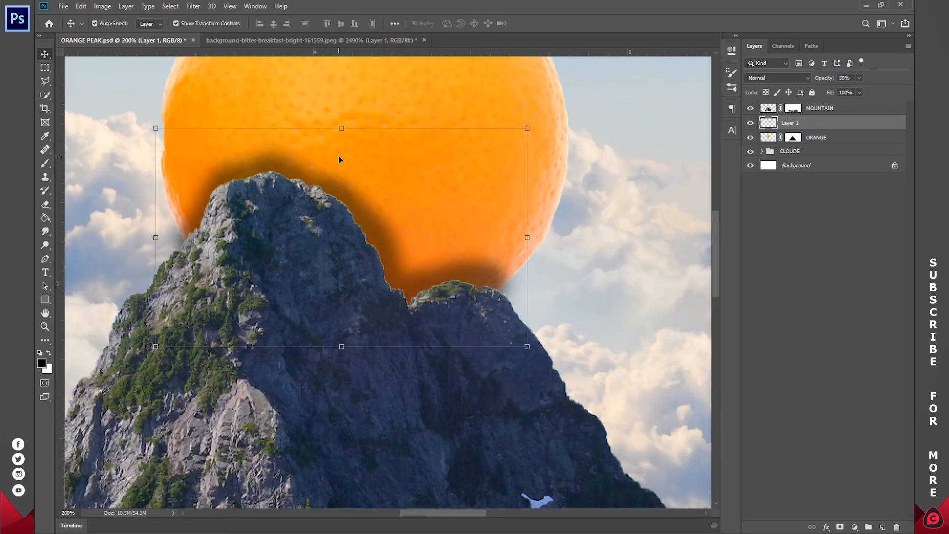
key(ctrl)
key(ctrl+t)
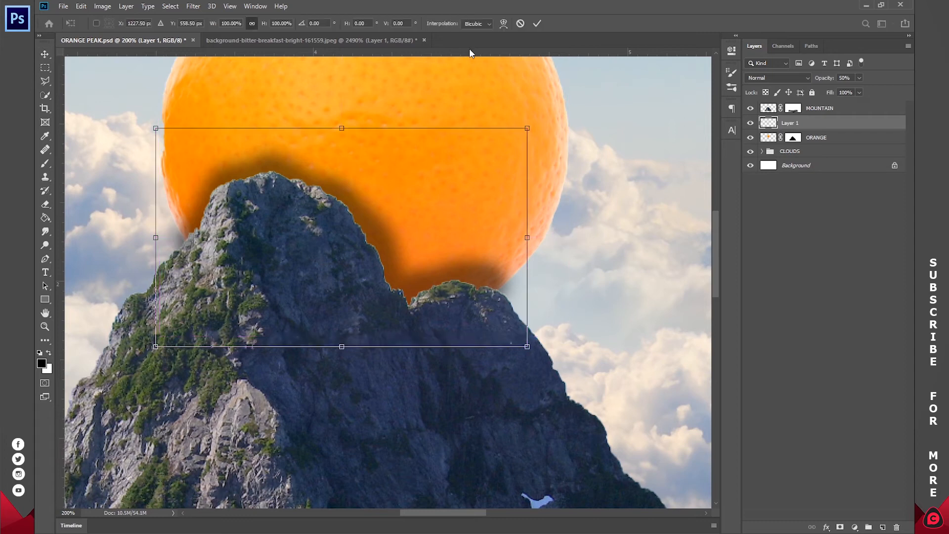
click(503, 23)
drag(436, 150, 366, 243)
click(533, 25)
- Duplicate the ridge shadow layer and warp the copy slightly downward toward the peak
key(ctrl+j)
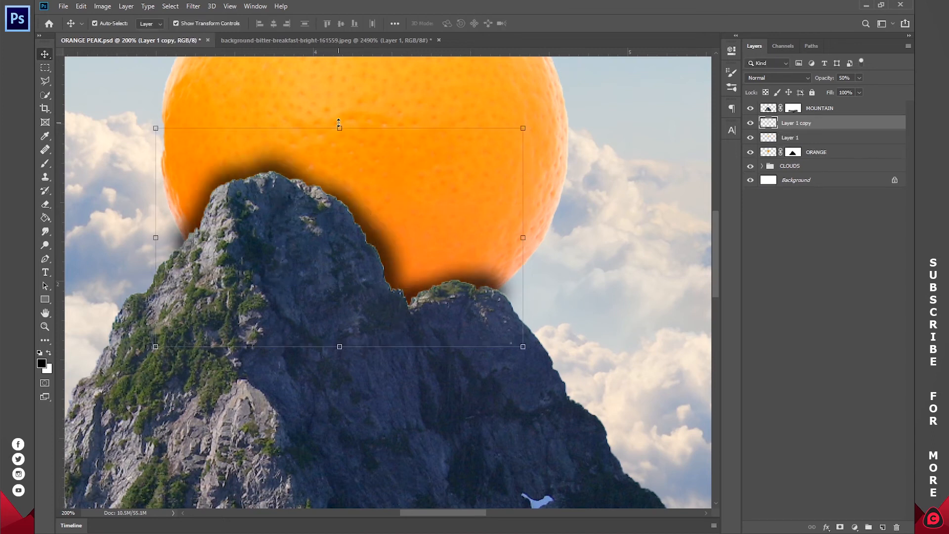
click(504, 24)
drag(322, 209, 322, 225)
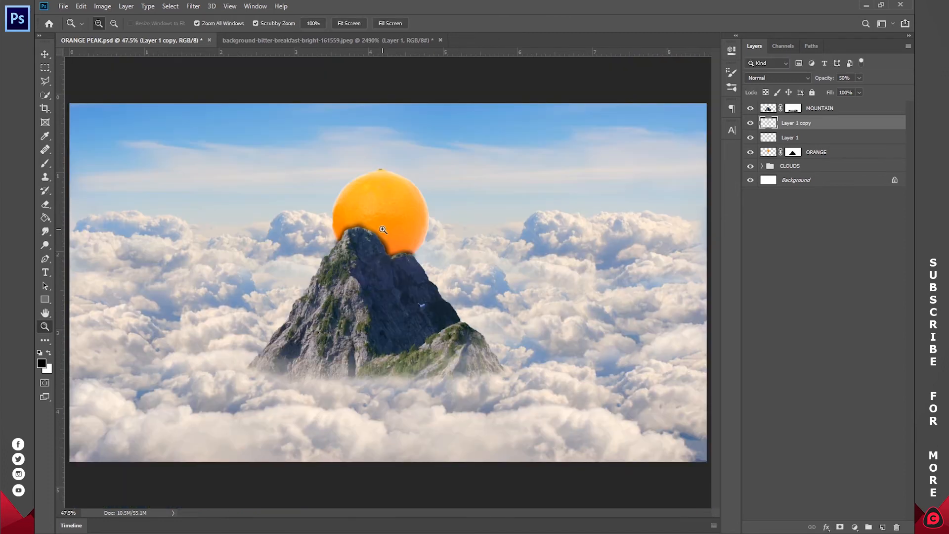
drag(383, 230, 399, 220)
click(398, 220)
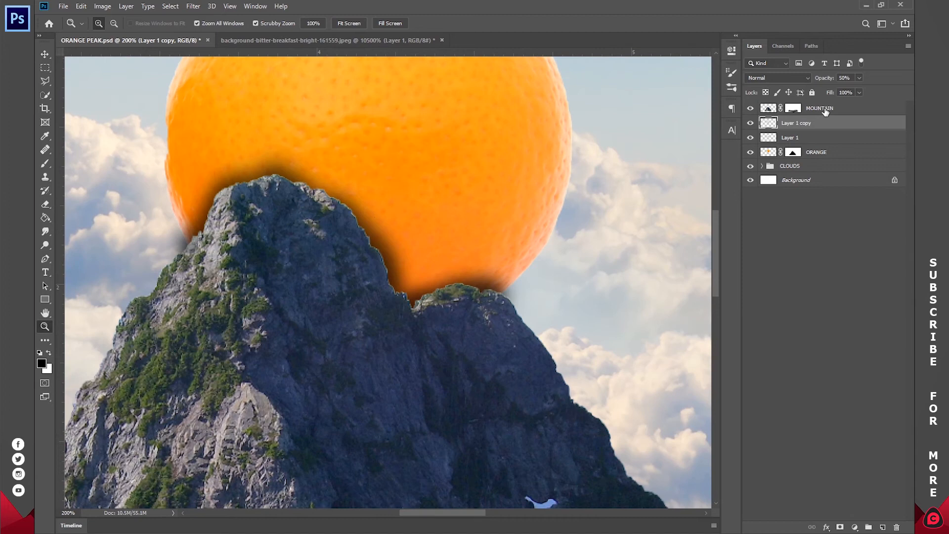
- Try a further duplicate of the Layer 1 copy shadow placed above the MOUNTAIN layer
click(770, 108)
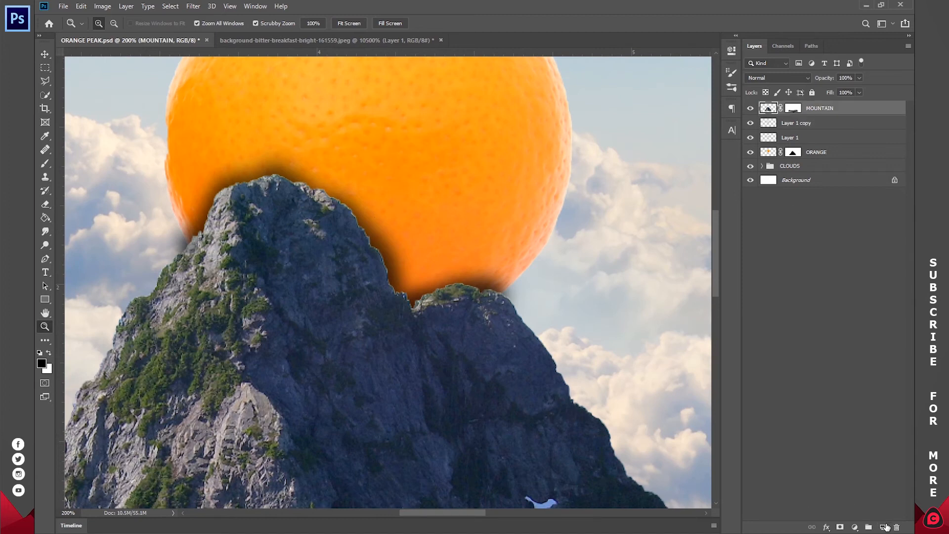
key(b)
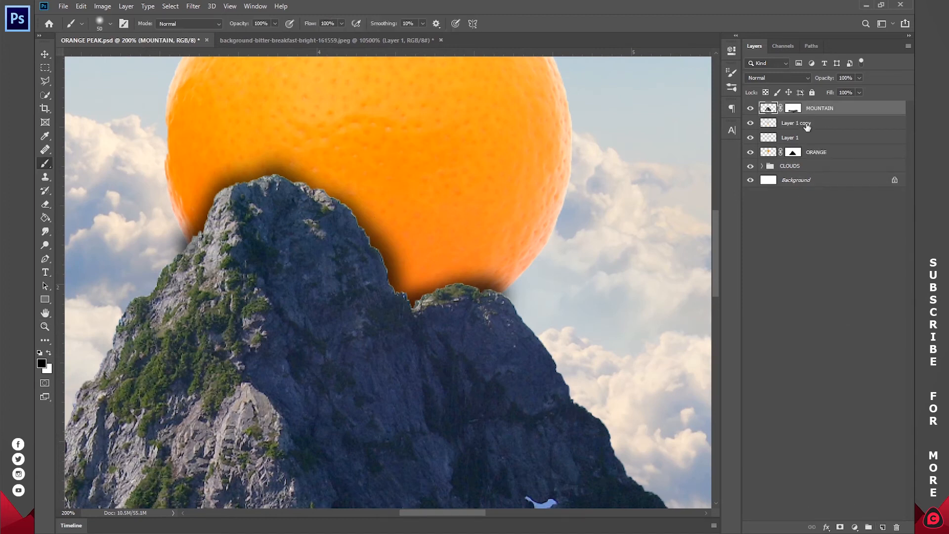
click(806, 124)
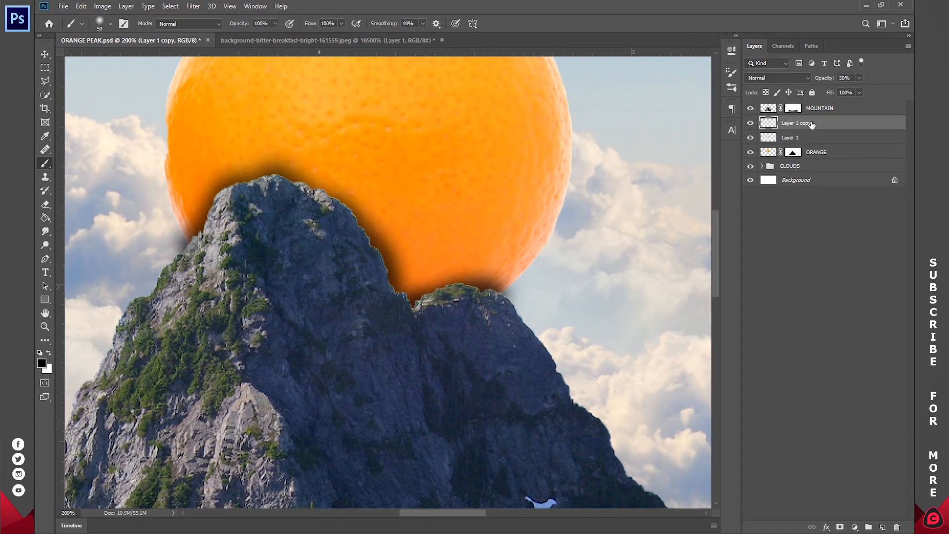
key(ctrl+j)
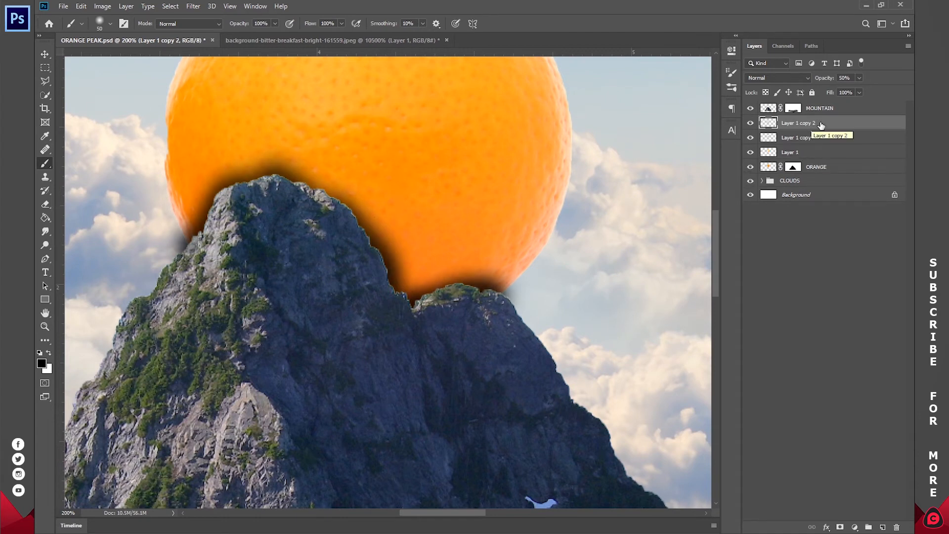
drag(820, 125, 820, 105)
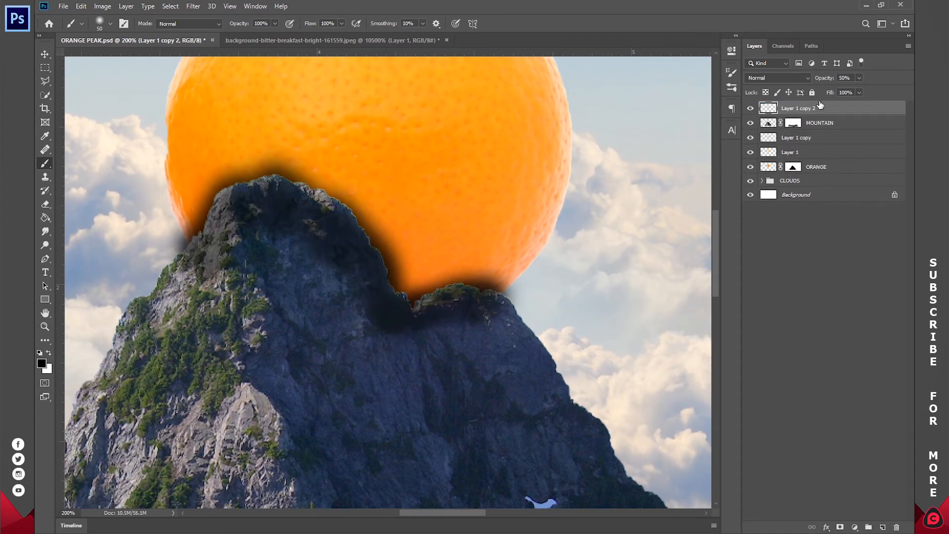
- Warp the shadow duplicate over the mountain's peak, and delete that layer
key(v)
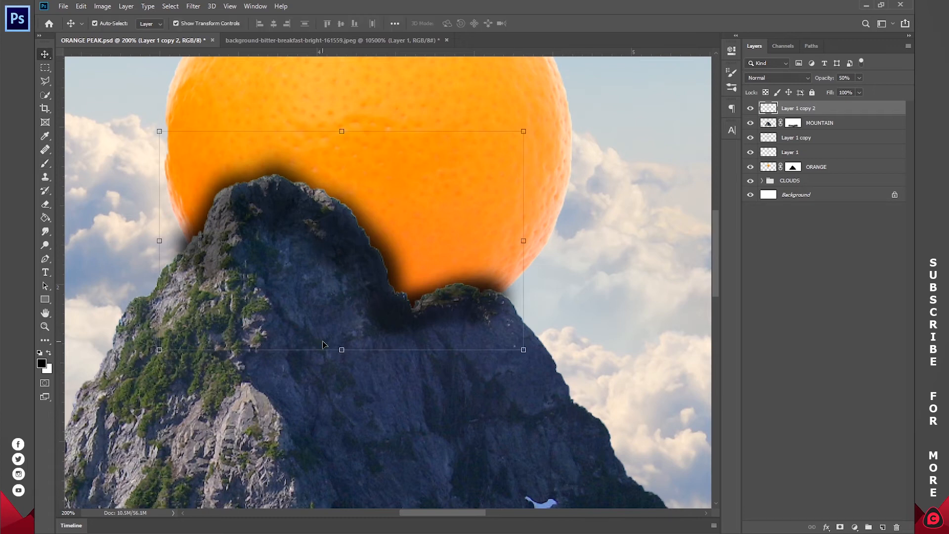
key(ctrl+t)
click(503, 23)
drag(345, 300, 244, 204)
drag(485, 315, 483, 319)
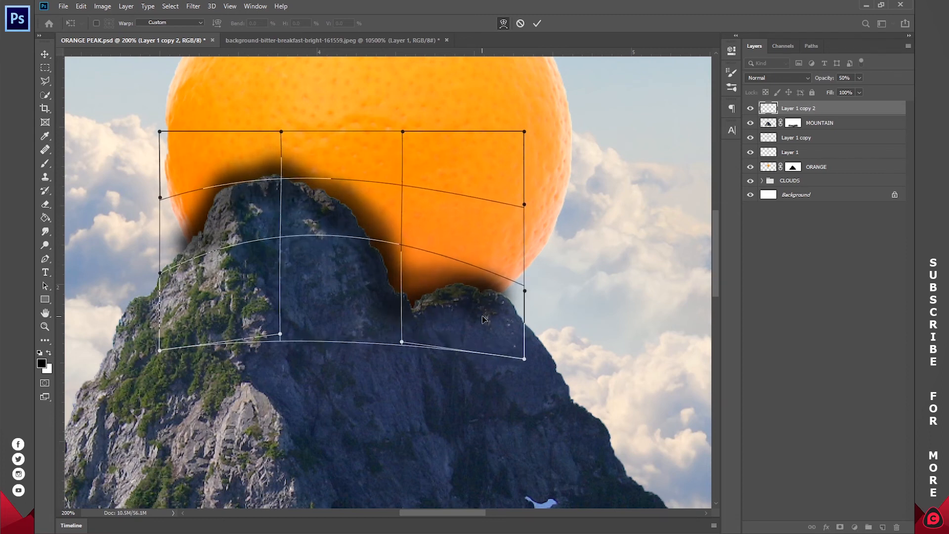
click(541, 25)
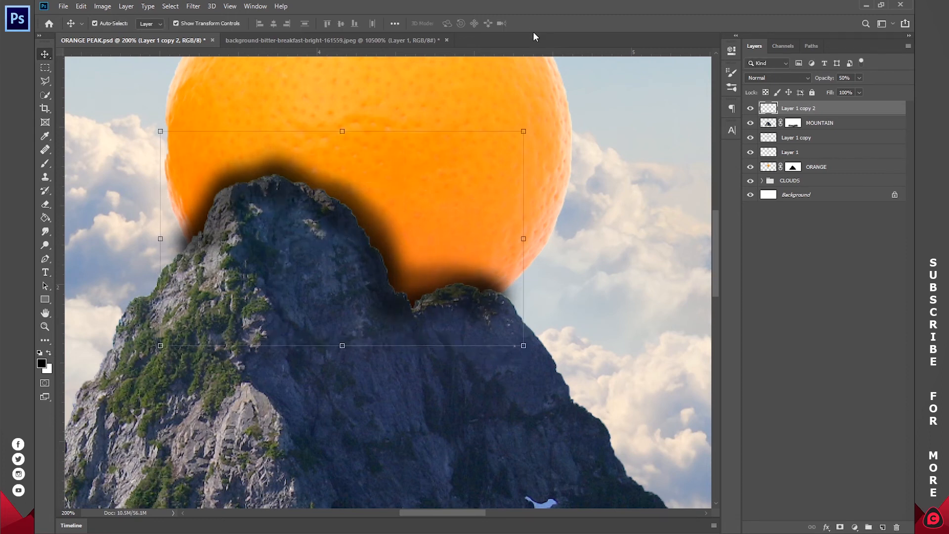
key(Delete)
click(835, 319)
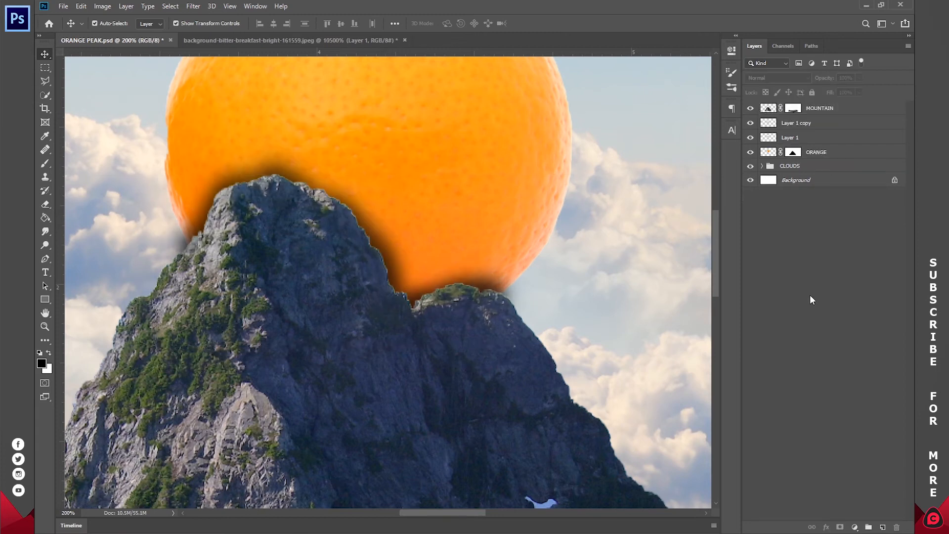
- Give the MOUNTAIN layer a Bevel & Emboss effect with its shading angle at -111° and altitude at 58°
click(816, 110)
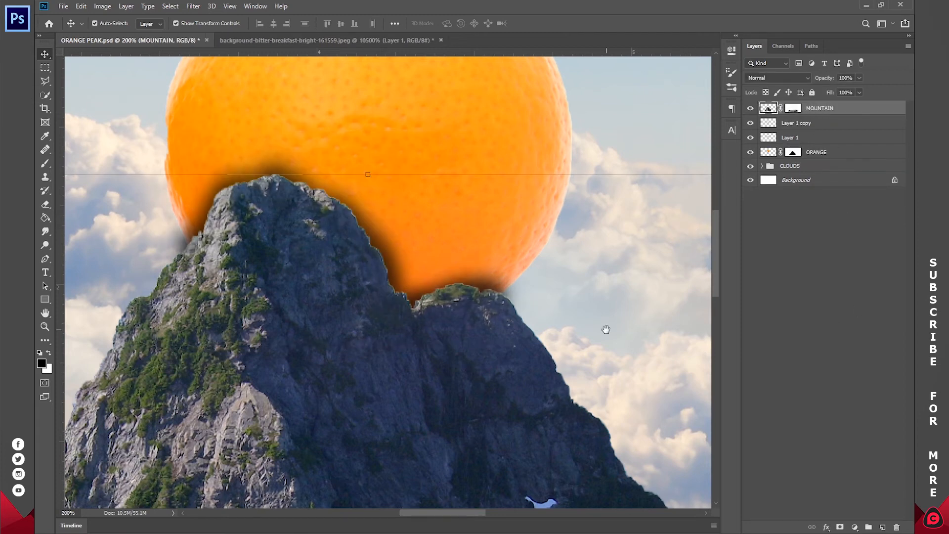
drag(606, 329, 551, 322)
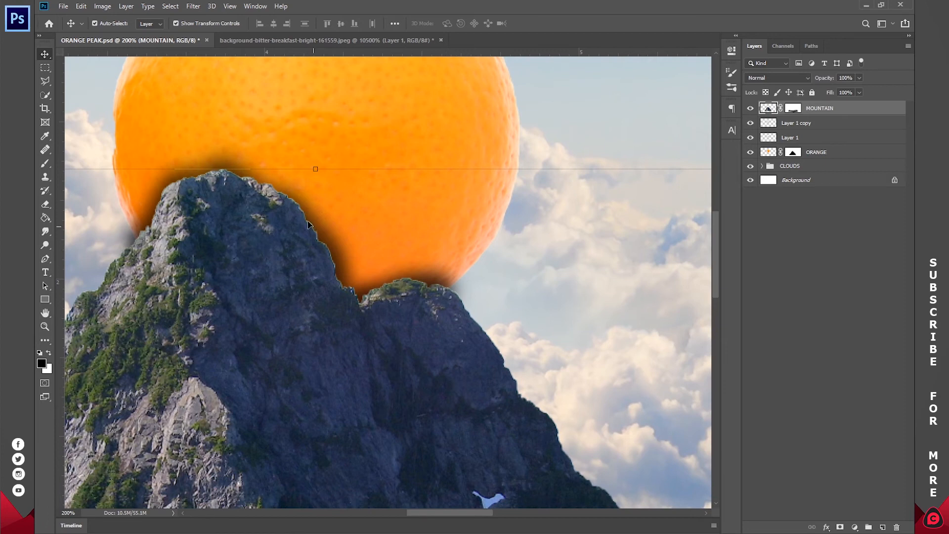
click(827, 528)
click(829, 439)
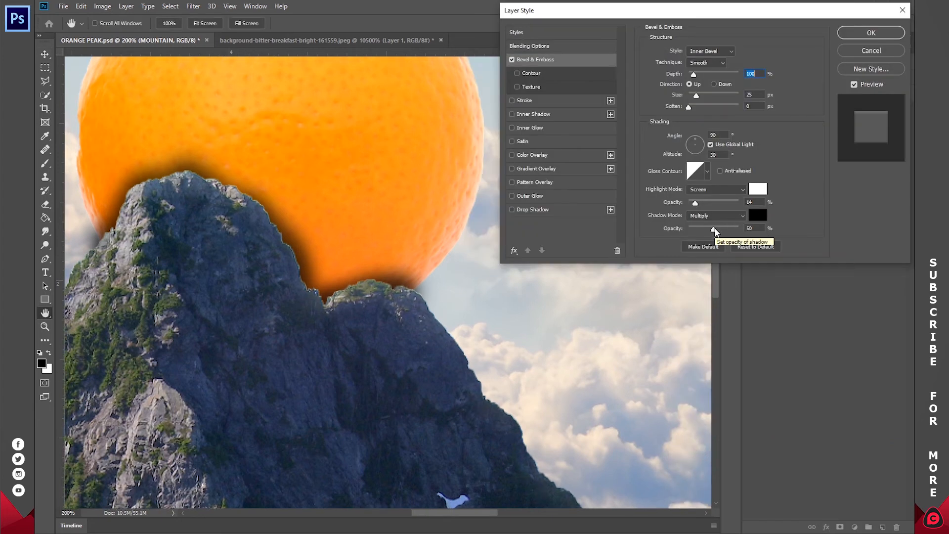
click(740, 229)
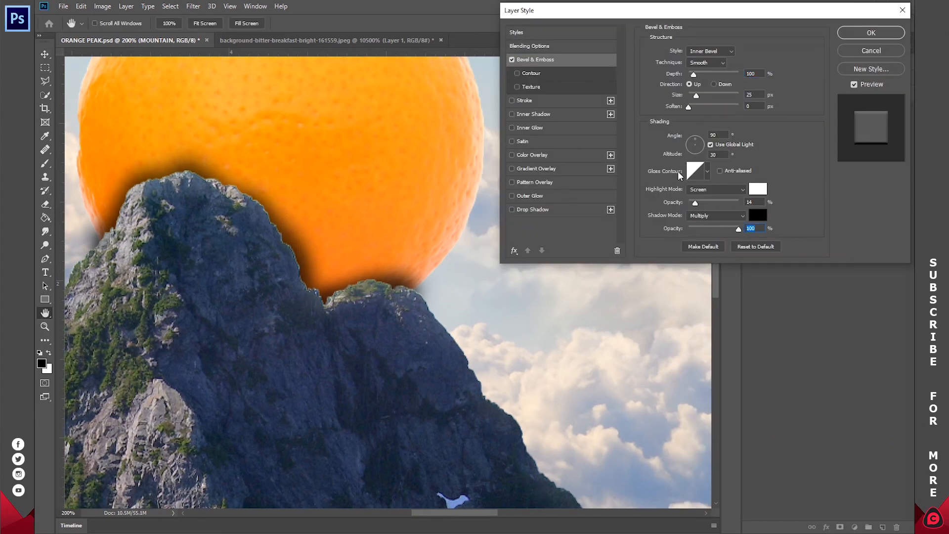
drag(695, 145, 694, 156)
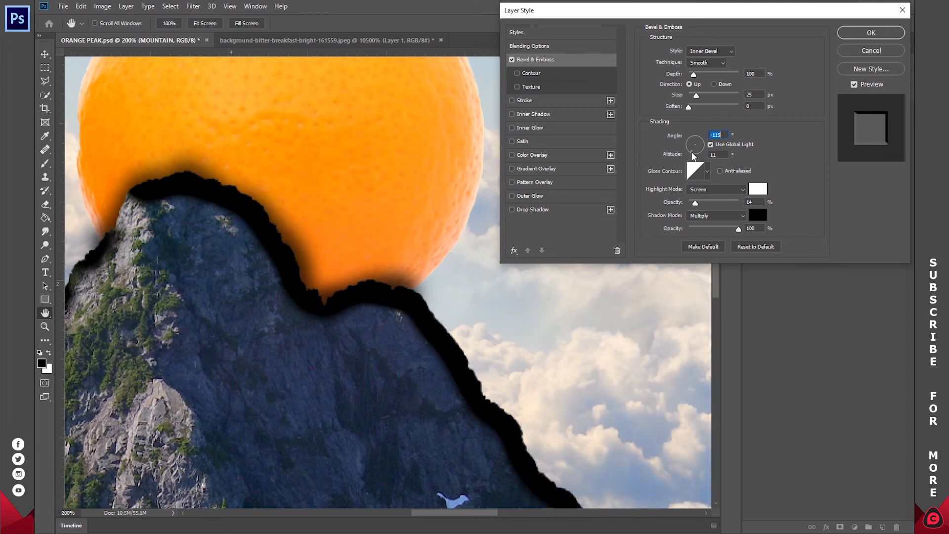
drag(279, 258, 319, 259)
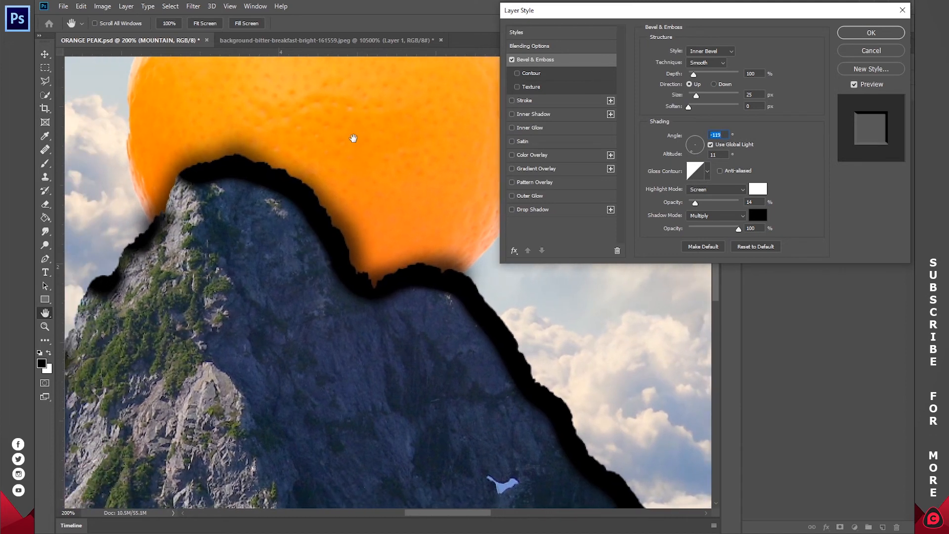
click(692, 149)
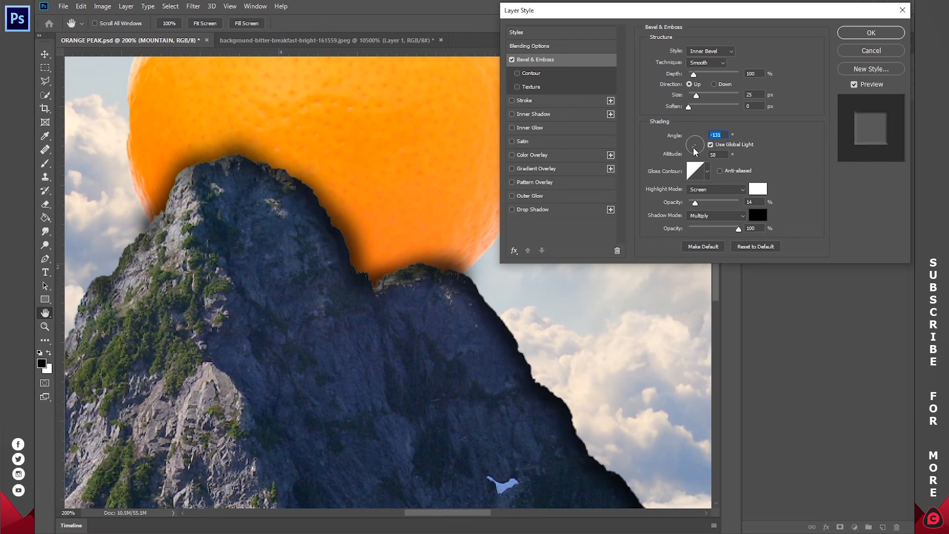
drag(692, 149, 693, 147)
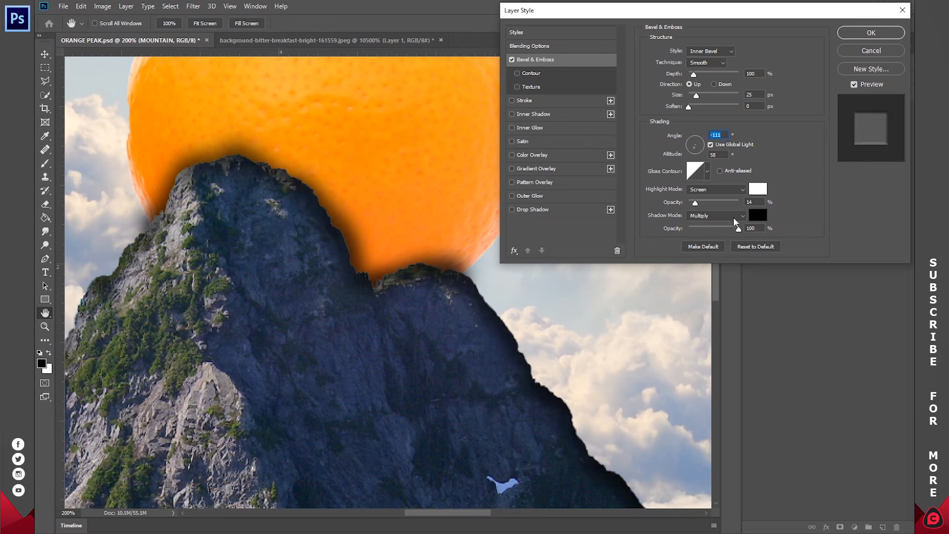
- Set the bevel's shadow opacity to 50%, apply the effect and save the document
mouse_move(730, 230)
mouse_down()
mouse_move(705, 227)
mouse_move(716, 227)
mouse_up()
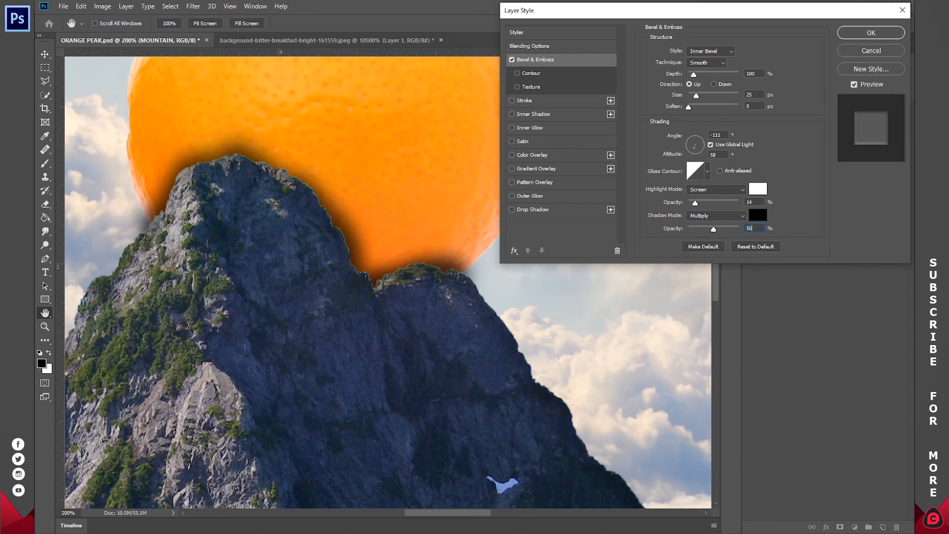
key(Return)
key(z)
click(349, 23)
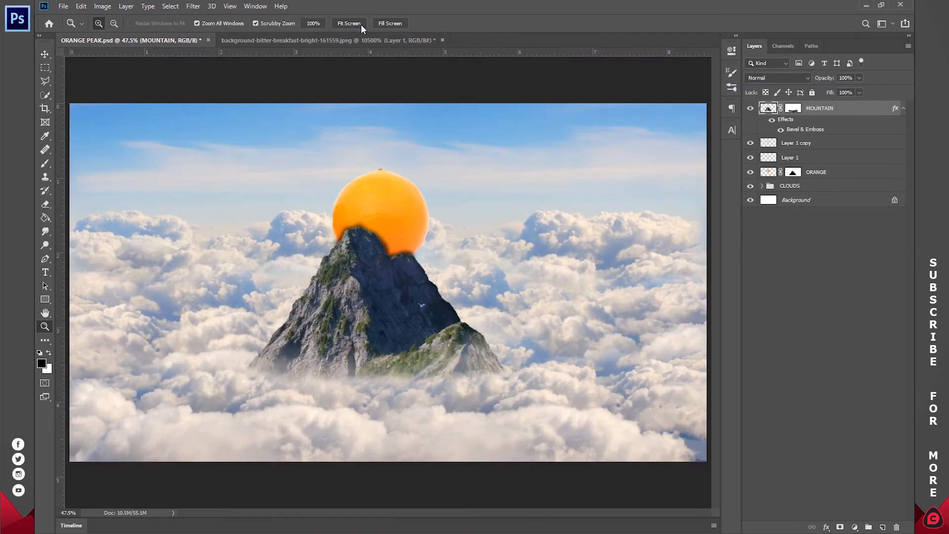
key(ctrl+s)
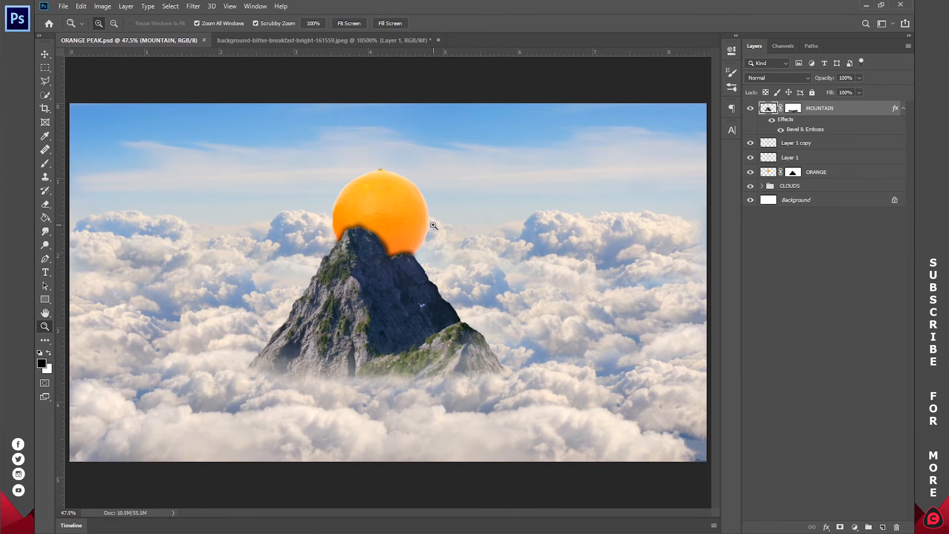
- In the background-bitter-breakfast-bright orange photo, select the halved orange on the Background layer and copy it to a new layer
click(289, 38)
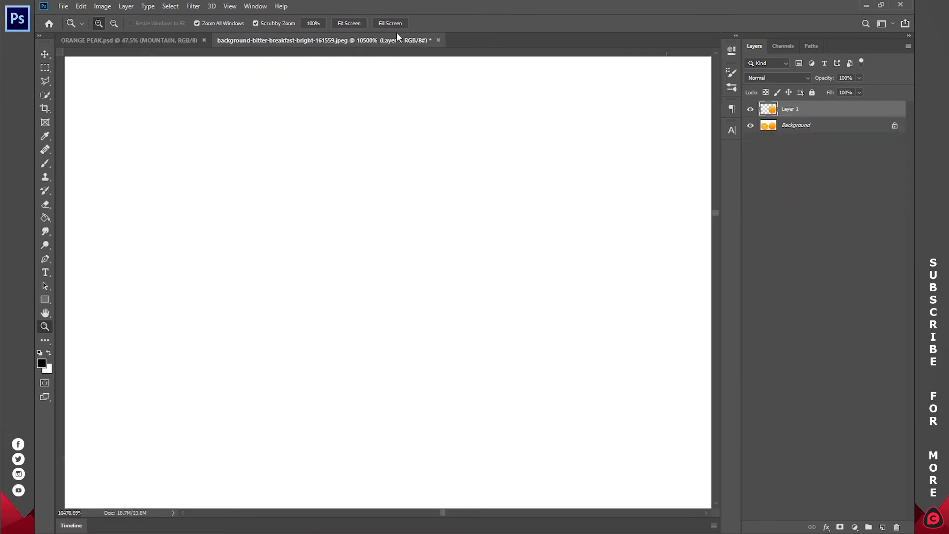
click(361, 25)
key(w)
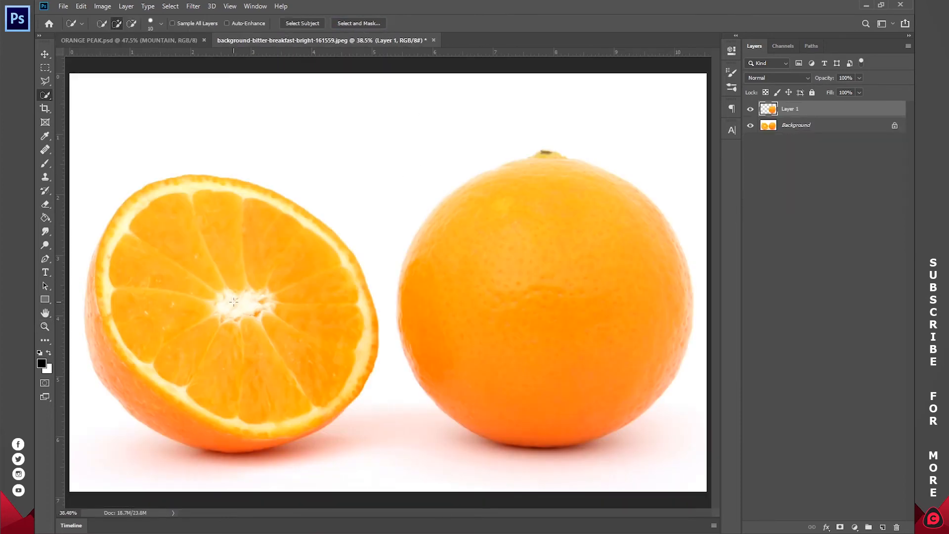
click(806, 126)
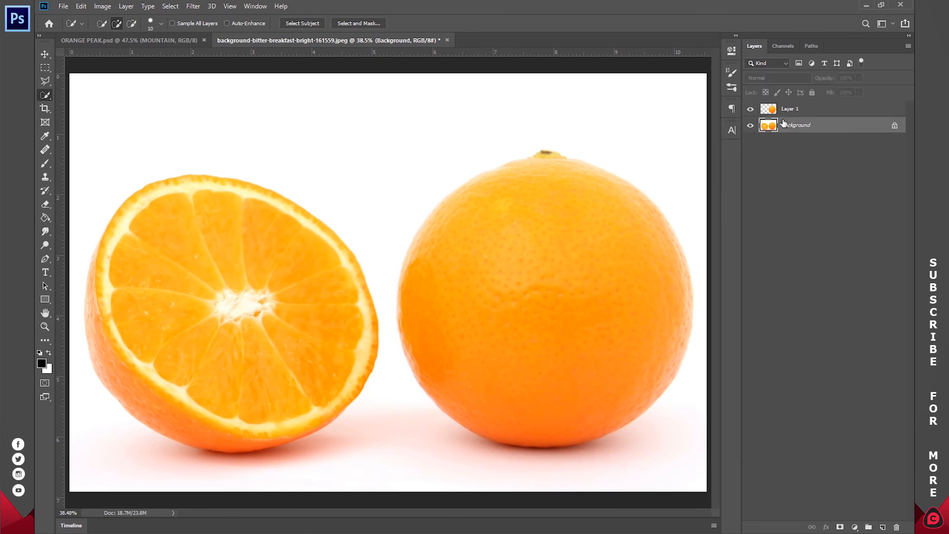
mouse_move(202, 310)
mouse_down()
mouse_move(139, 211)
mouse_move(97, 270)
mouse_move(100, 257)
mouse_up()
right_click(238, 308)
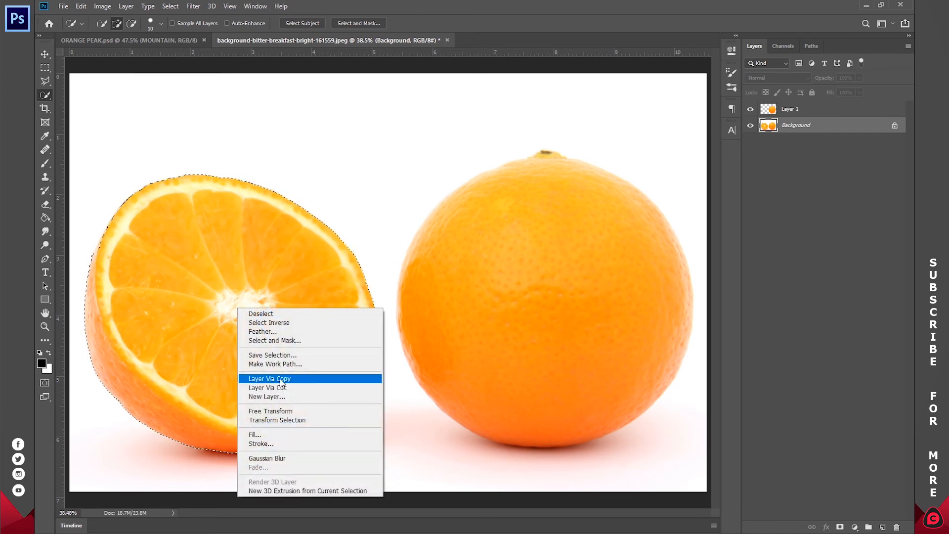
click(283, 379)
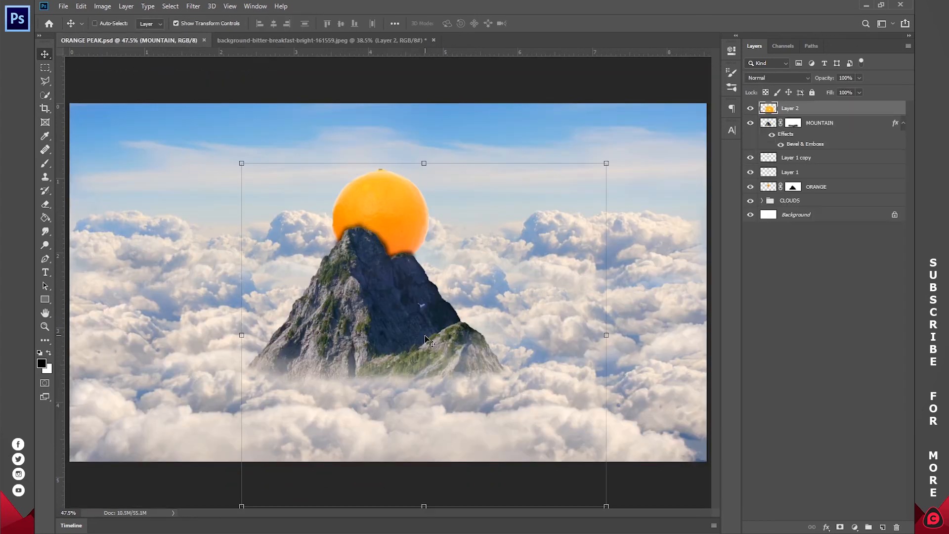
- Bring the orange half into ORANGE PEAK.psd scaled to 18.65% over the lower peak, and close the orange photo without saving
drag(424, 506, 424, 301)
drag(350, 163, 451, 321)
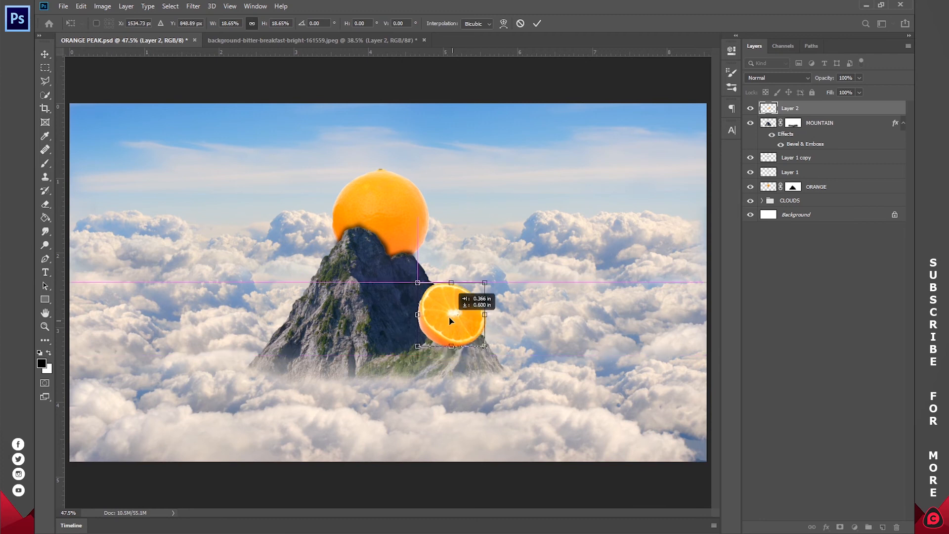
click(537, 23)
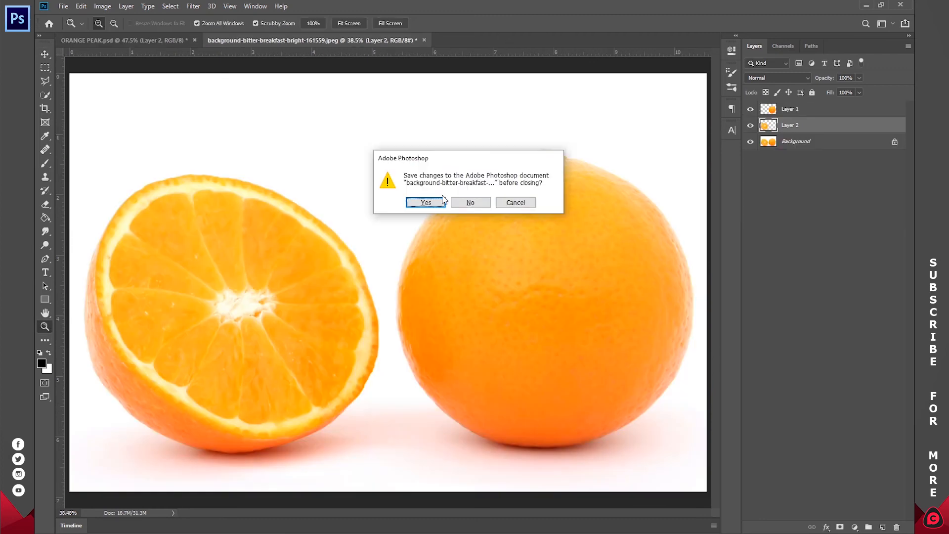
click(470, 202)
- Set the opacity of the orange half on Layer 2 to 50% so the lower peak shows through
click(445, 327)
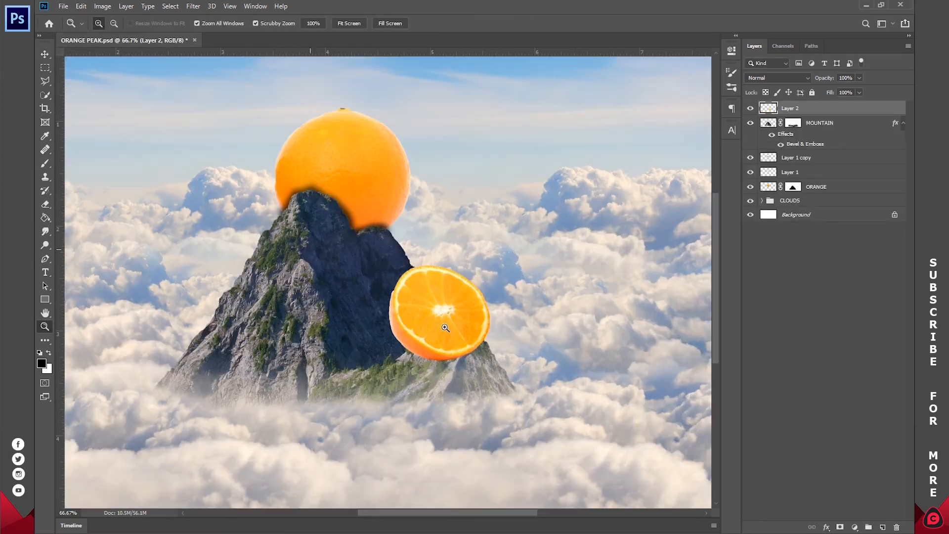
click(445, 328)
key(5)
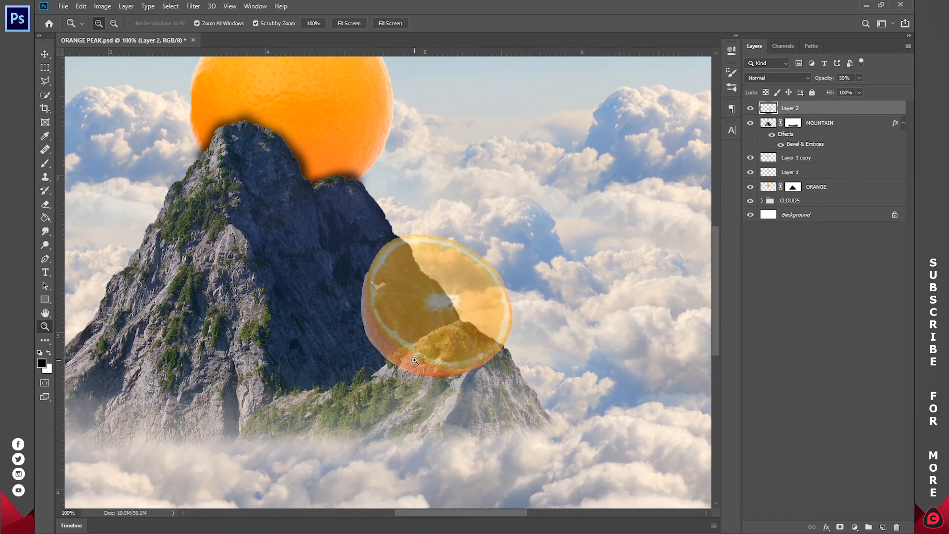
click(415, 361)
drag(478, 317, 409, 298)
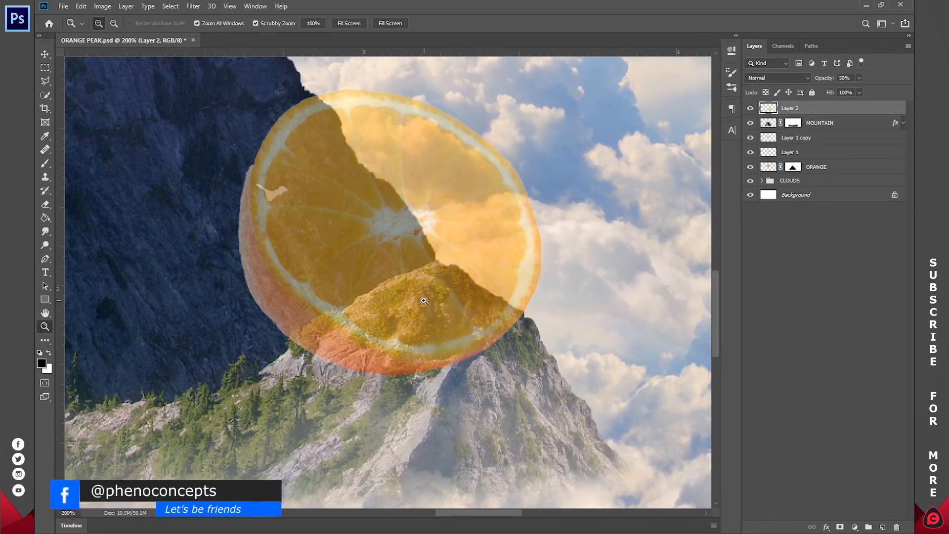
click(426, 298)
drag(466, 270, 461, 265)
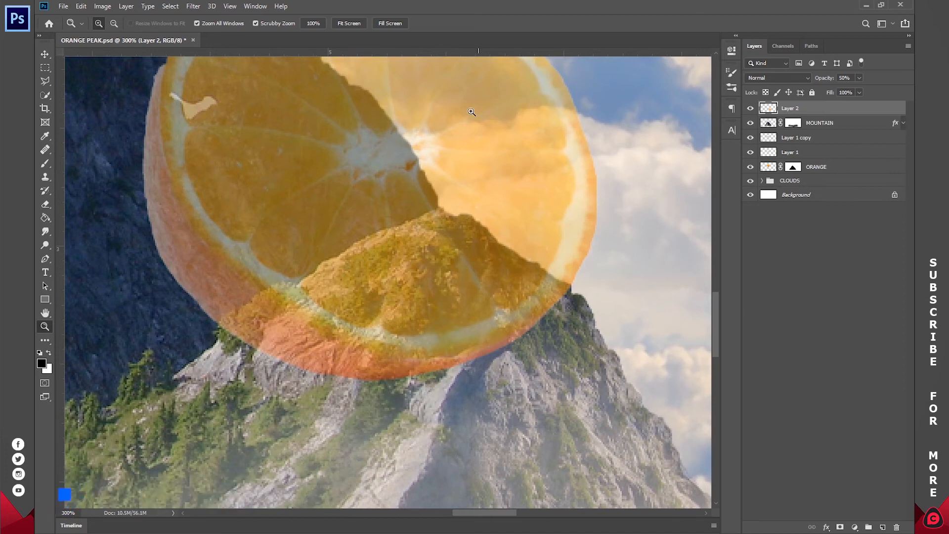
- Shift the orange half slightly lower onto the small peak, and hide Layer 2
key(v)
drag(492, 122, 485, 142)
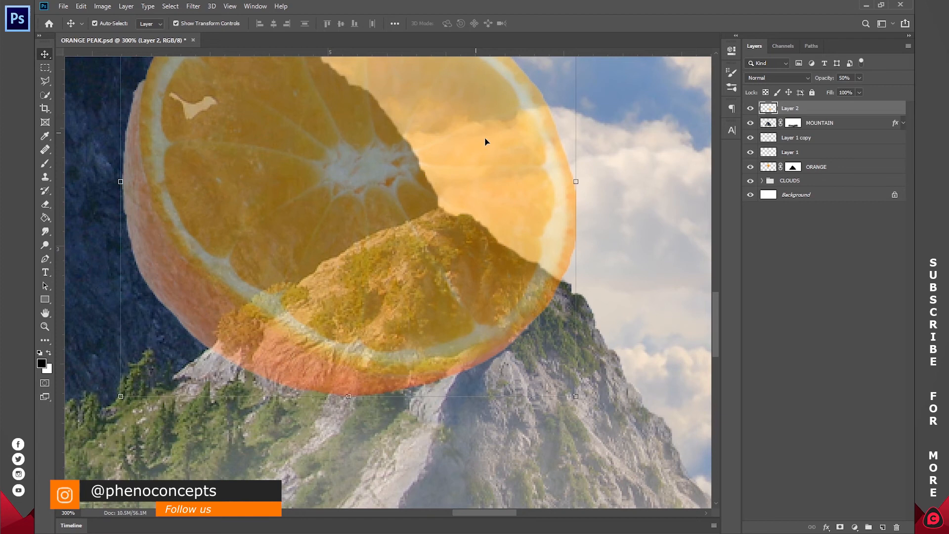
click(751, 108)
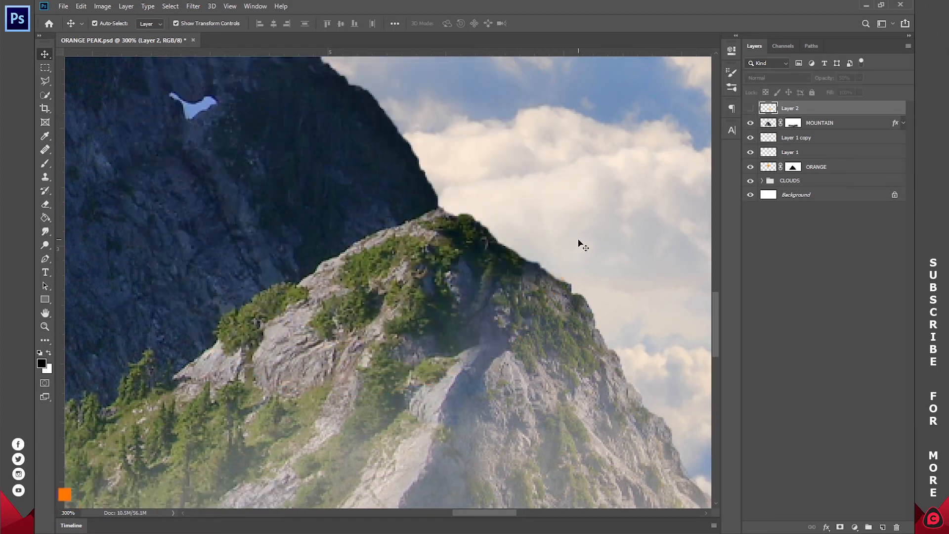
scroll(488, 297, down, 2)
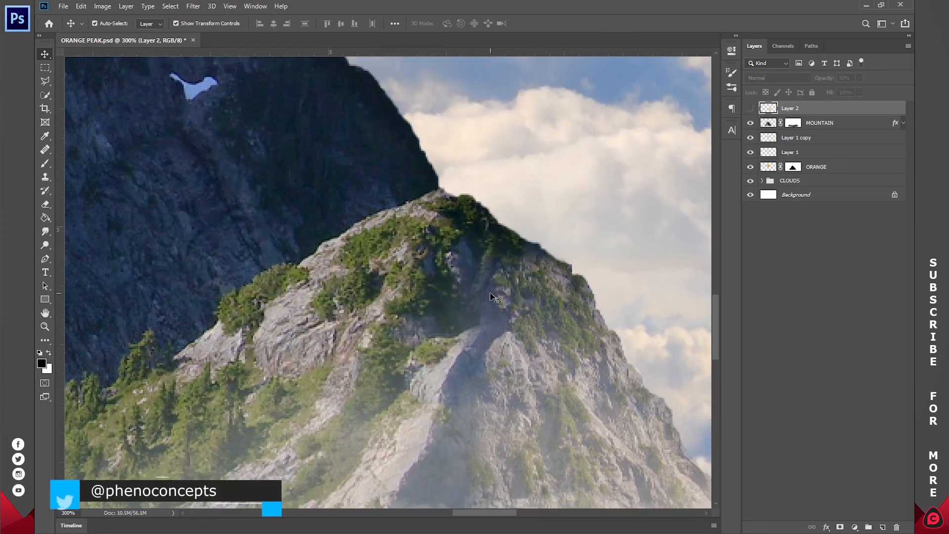
key(l)
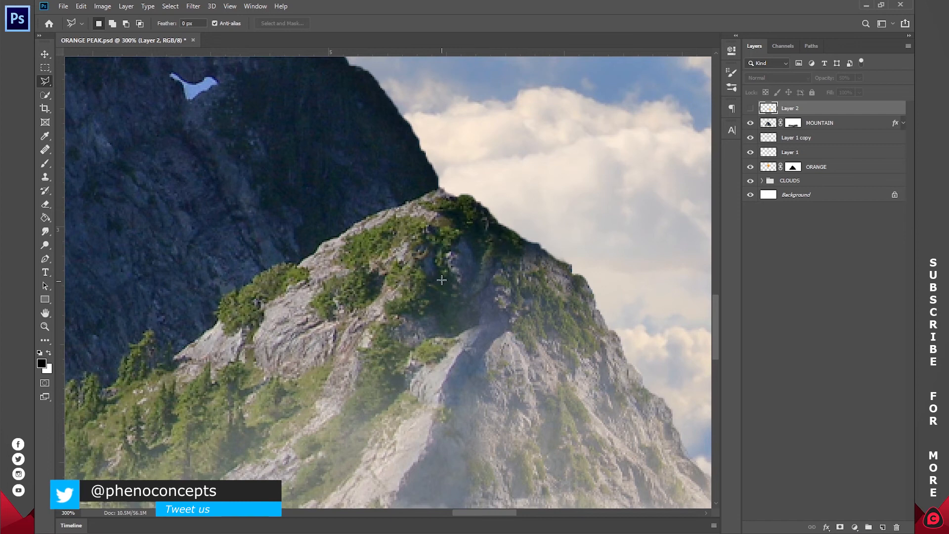
key(w)
drag(440, 279, 406, 252)
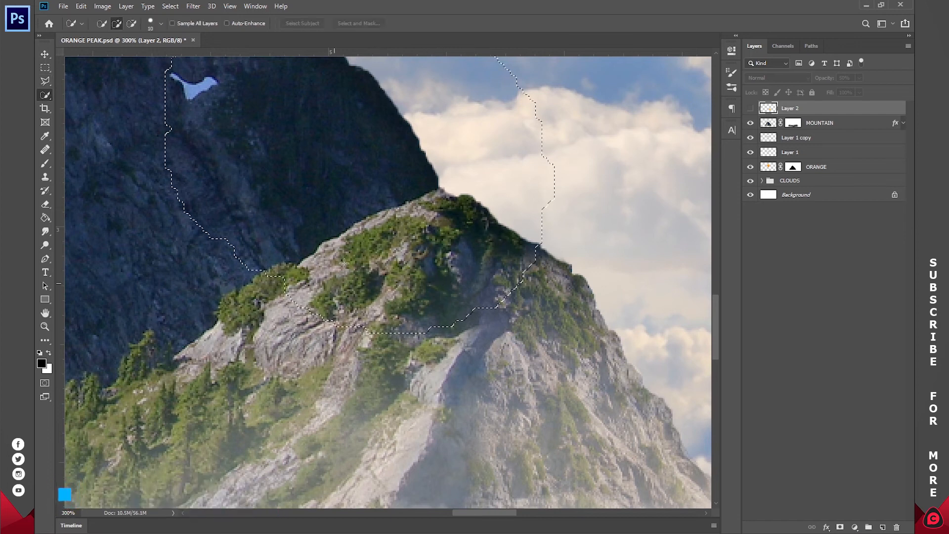
key(ctrl+d)
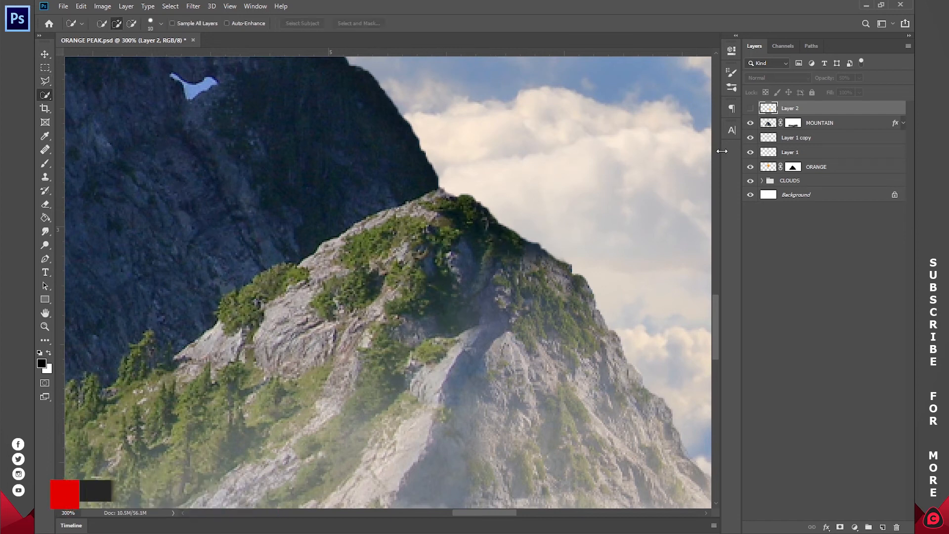
- Select the lower peak on the MOUNTAIN layer and mask Layer 2 at 100% opacity so the orange half sits behind it
click(769, 123)
mouse_move(227, 359)
mouse_down()
mouse_move(427, 231)
mouse_move(516, 273)
mouse_move(499, 341)
mouse_move(569, 354)
mouse_move(596, 333)
mouse_up()
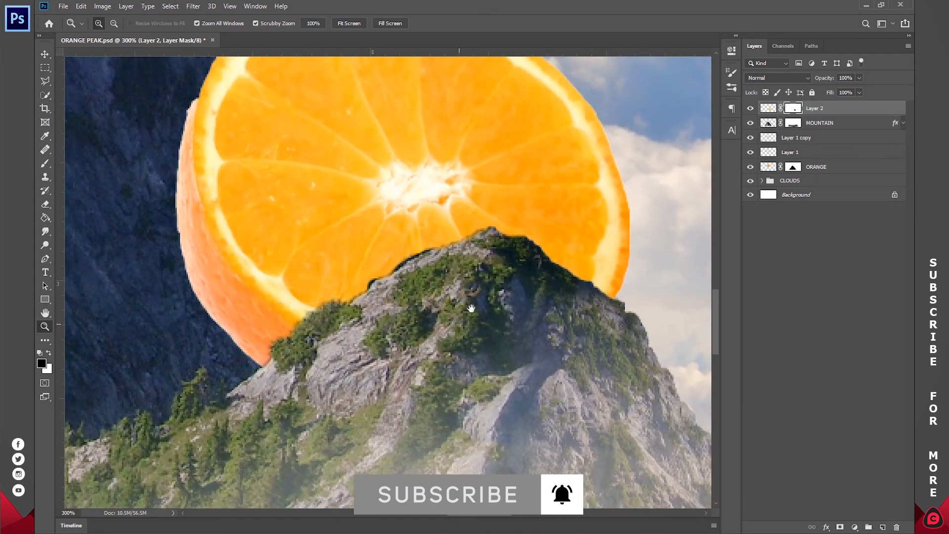
- Add a new empty layer above the orange half and rename Layer 2 as CUT ORANGE
click(881, 527)
double_click(816, 123)
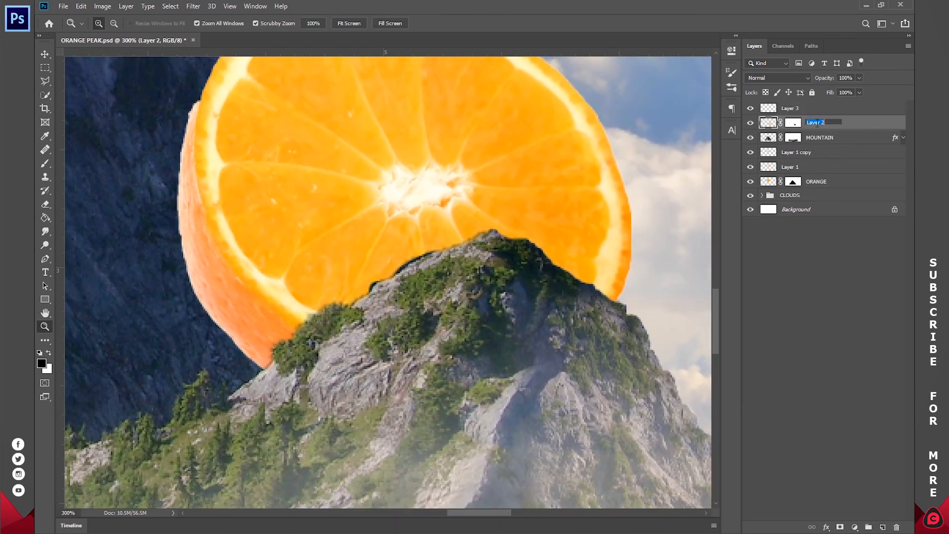
text(CUT ORANGE)
key(Return)
key(b)
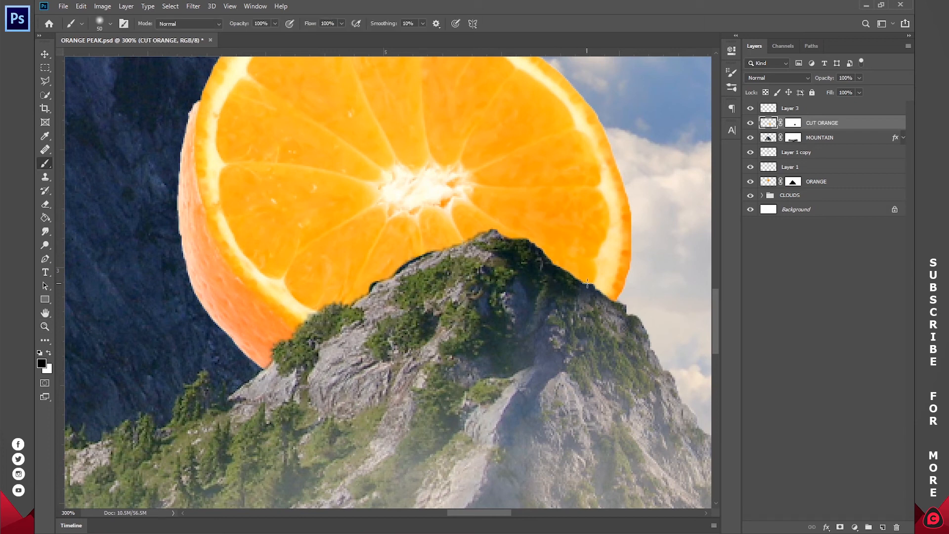
mouse_move(613, 301)
mouse_down()
mouse_move(559, 258)
mouse_move(487, 227)
mouse_move(391, 232)
mouse_move(351, 319)
mouse_move(308, 332)
mouse_move(265, 366)
mouse_move(356, 307)
mouse_up()
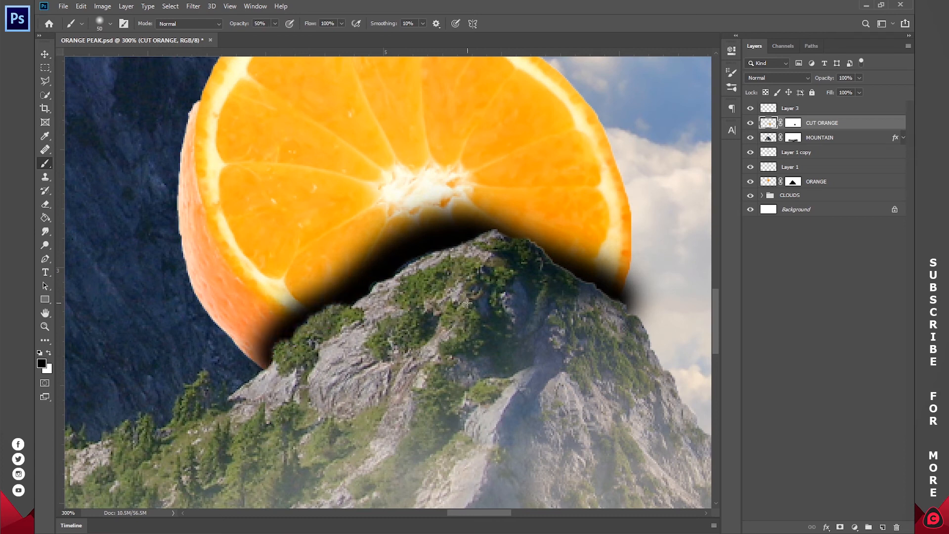
click(845, 78)
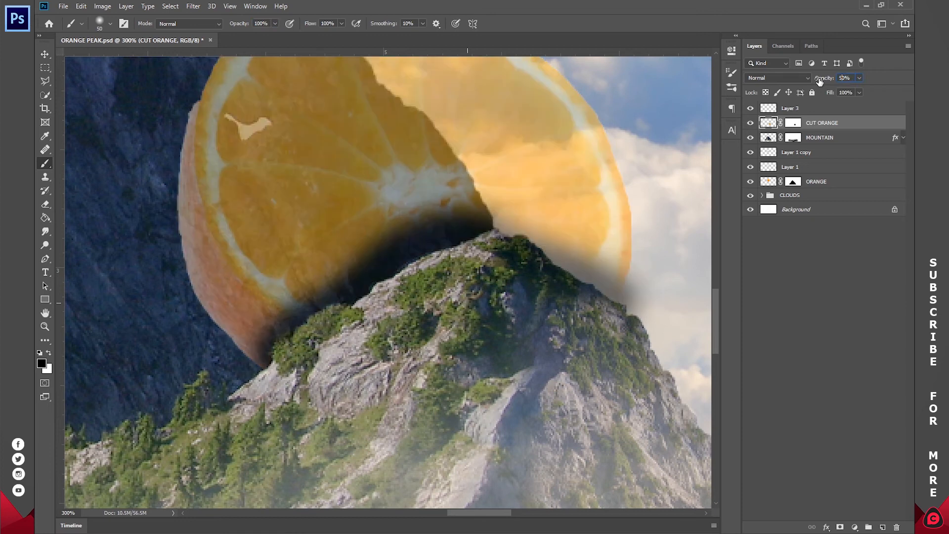
- Paint a soft black shadow on Layer 3 along the lower peak's ridge, and set the layer's opacity to 50%
click(795, 110)
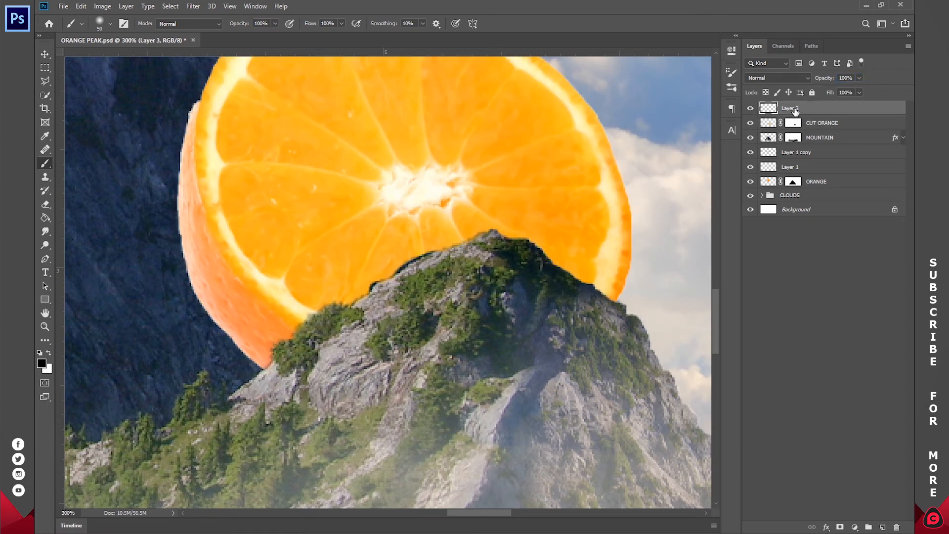
mouse_move(620, 311)
mouse_down()
mouse_move(496, 239)
mouse_move(462, 237)
mouse_move(267, 361)
mouse_up()
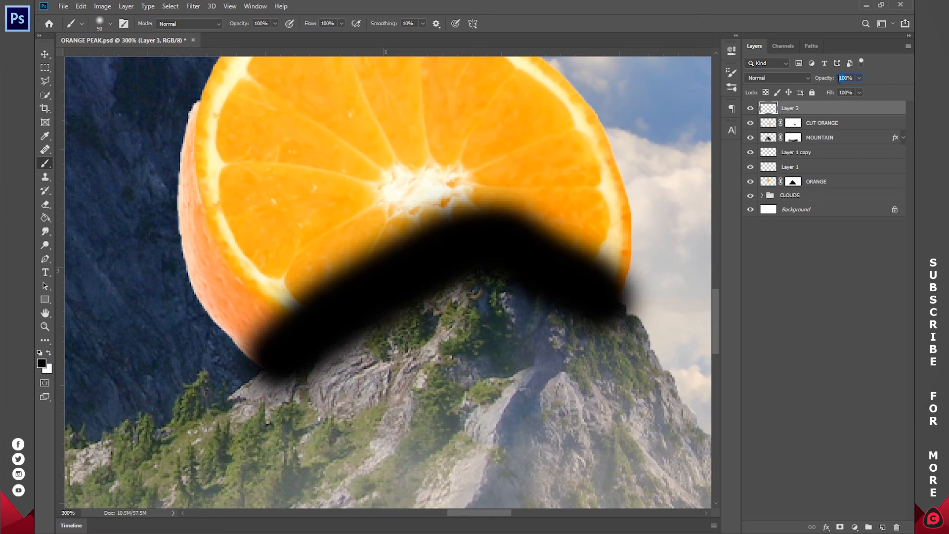
text(50)
key(Return)
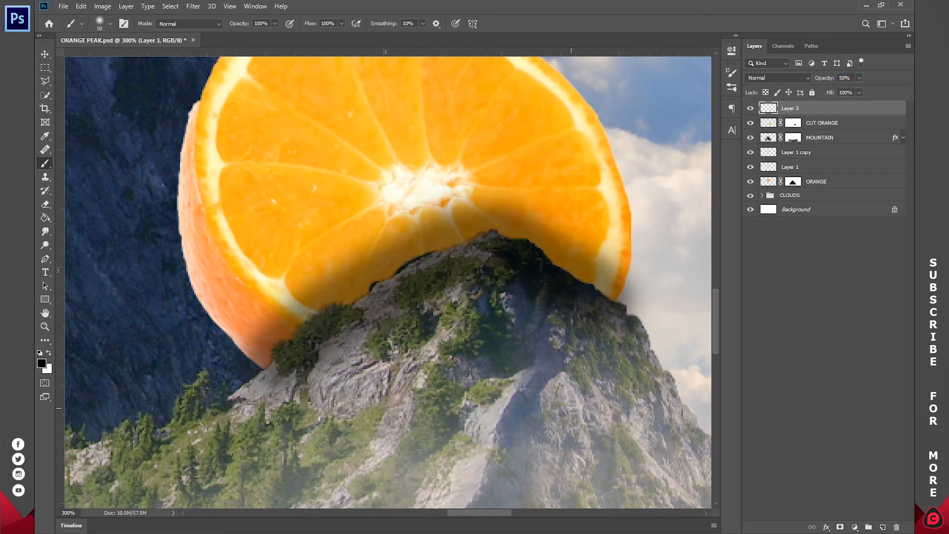
- Erase the Layer 3 shadow from the lower peak with a 26 px soft eraser, and save the document
key(e)
right_click(511, 361)
text(26)
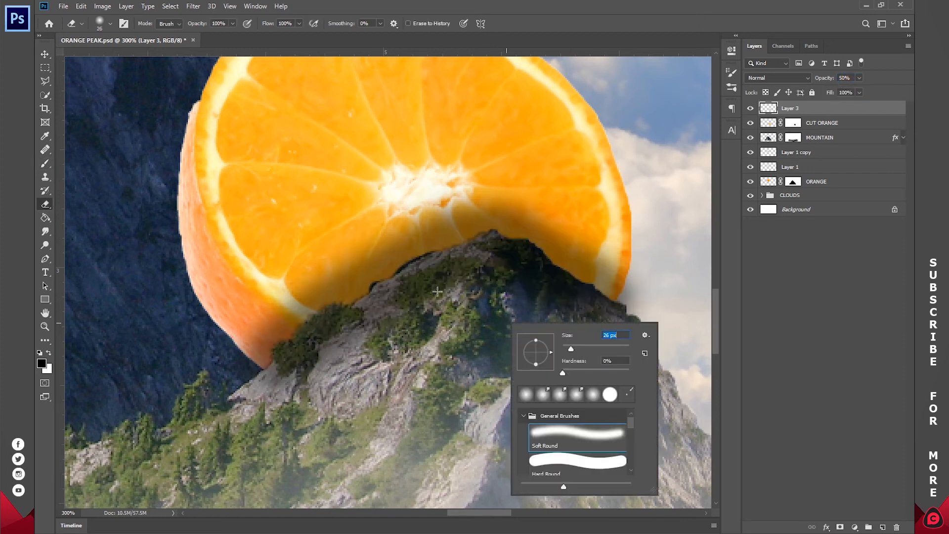
key(Return)
mouse_move(486, 269)
mouse_down()
mouse_move(625, 326)
mouse_move(350, 321)
mouse_move(297, 370)
mouse_move(307, 383)
mouse_up()
key(z)
click(349, 23)
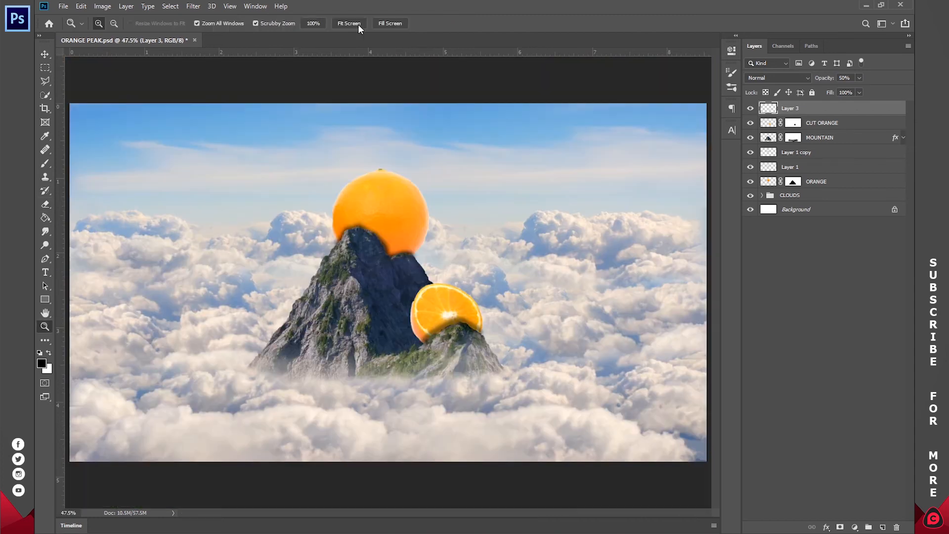
key(ctrl+s)
- Create a new layer group above all layers and name it EFFECTS
click(847, 375)
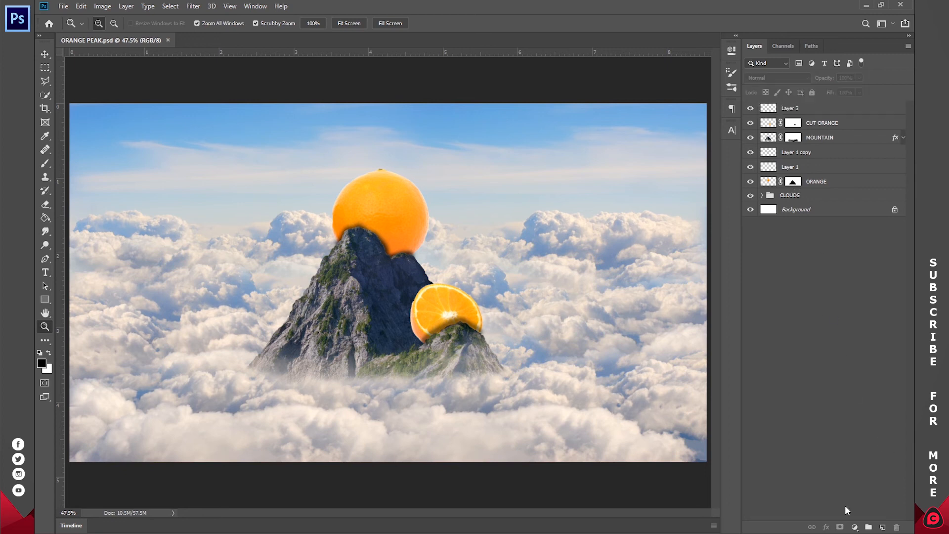
click(871, 527)
double_click(791, 107)
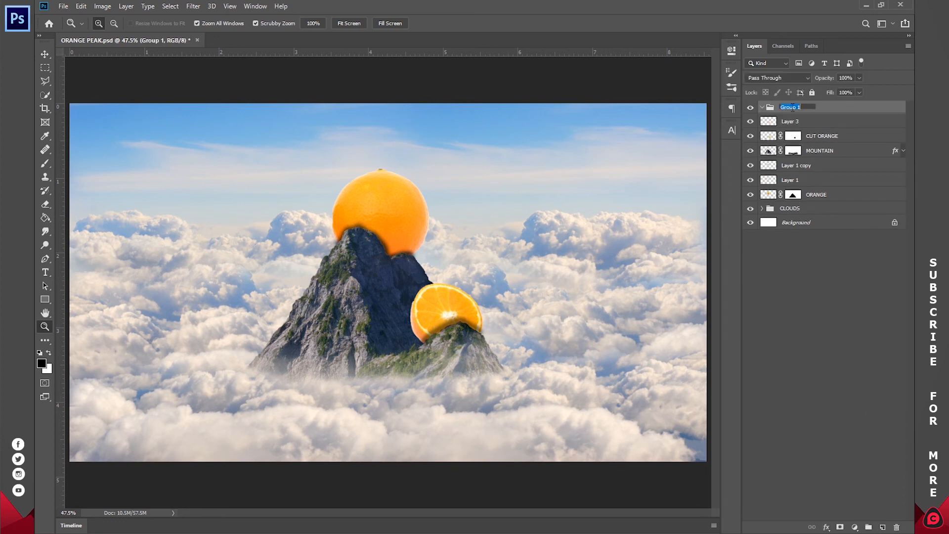
text(EFFECTS)
key(Return)
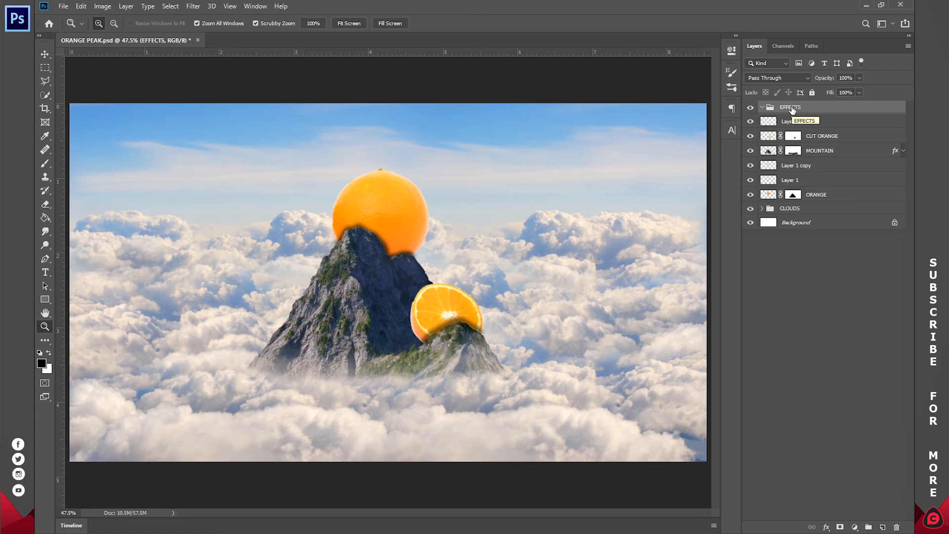
- Add a linear black-to-transparent Gradient Fill at 90° to the EFFECTS group, shifted downward to darken the lower clouds
click(855, 527)
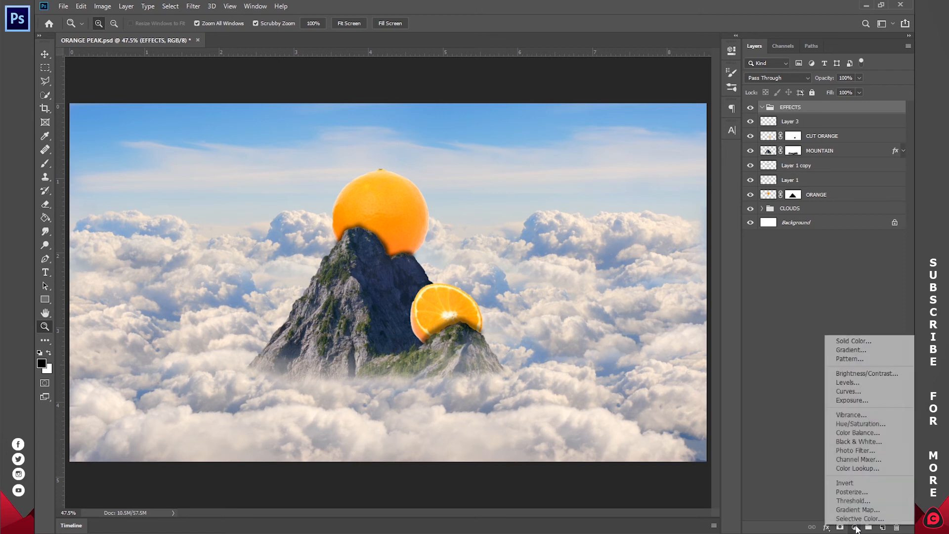
click(858, 350)
drag(430, 238, 430, 303)
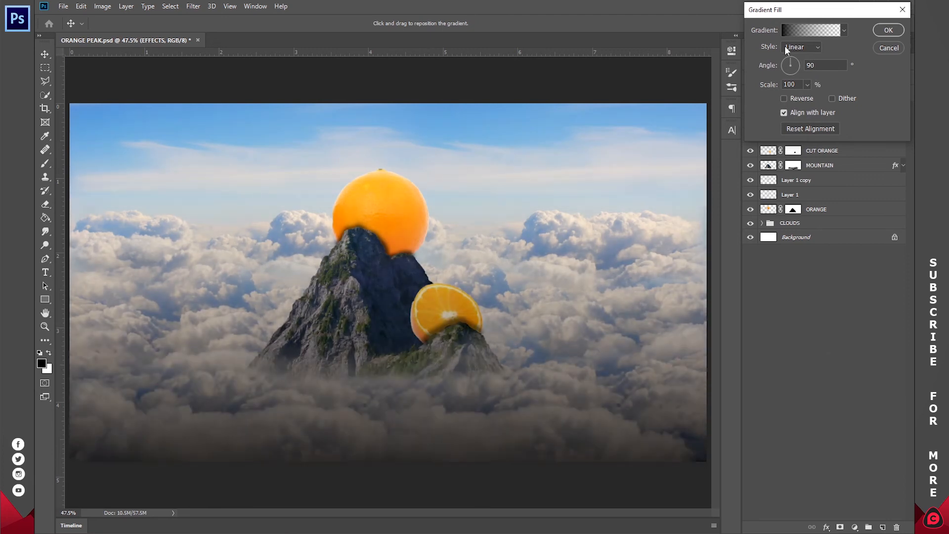
drag(420, 256, 414, 313)
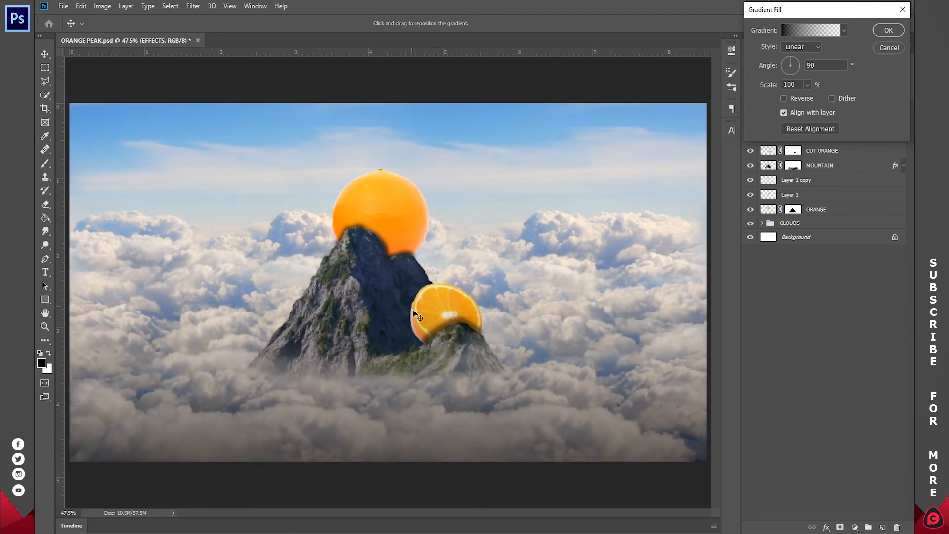
click(894, 29)
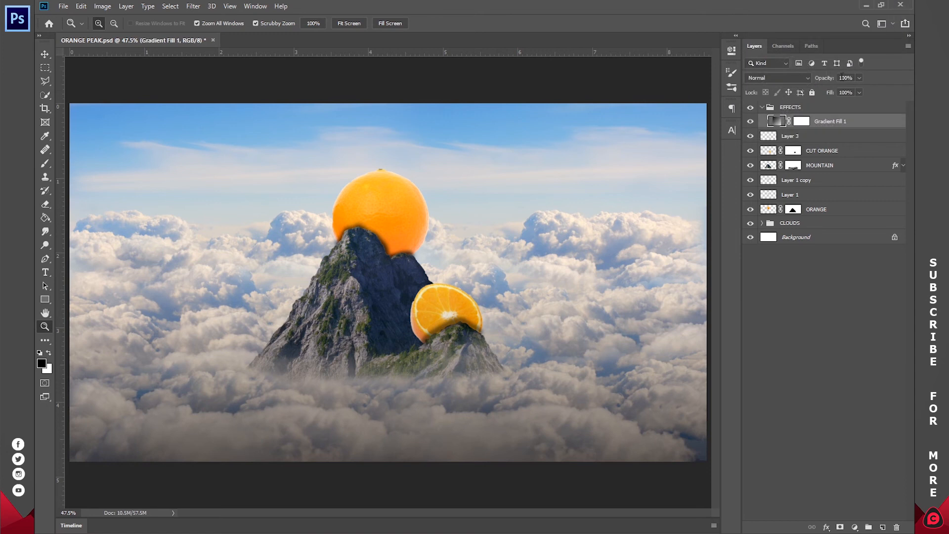
- Add a reversed radial black-to-transparent Gradient Fill at 90° and 1000% scale above Gradient Fill 1 as a vignette
click(854, 527)
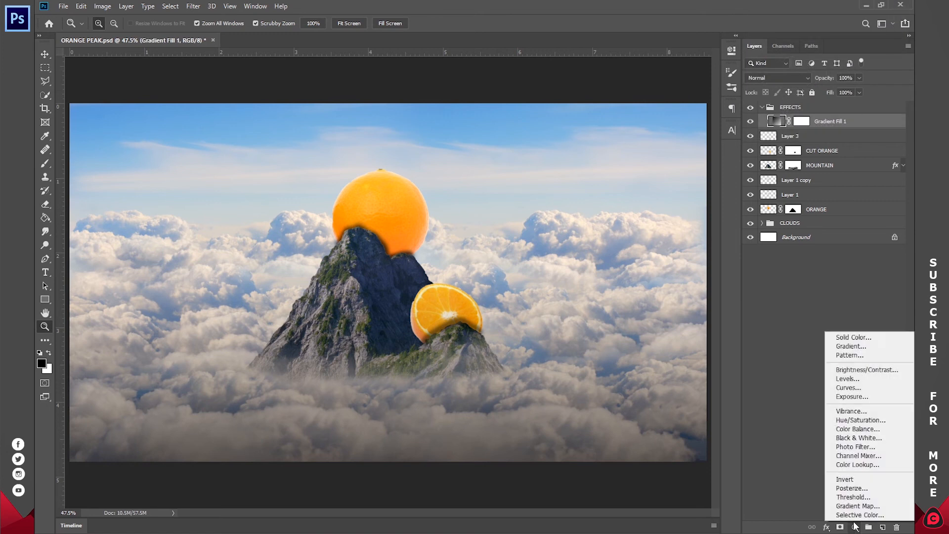
click(861, 347)
click(789, 46)
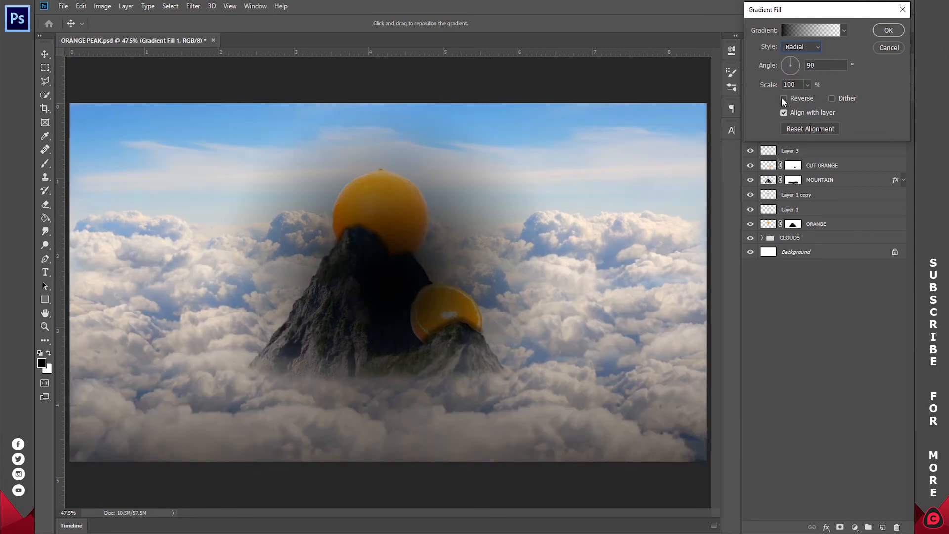
click(784, 98)
drag(808, 85, 901, 84)
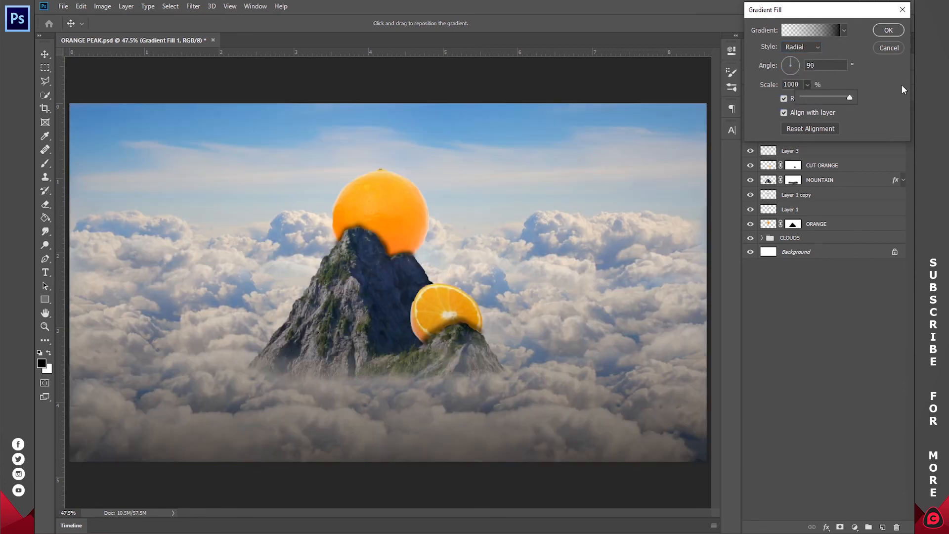
click(889, 30)
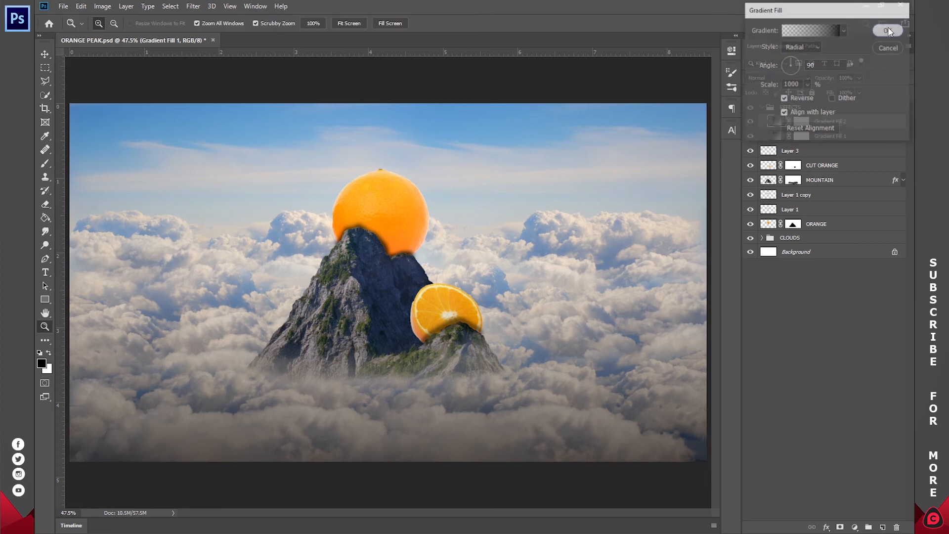
- Set the opacity of the radial Gradient Fill 2 to 50% and of Gradient Fill 1 to 80%
text(50)
key(Return)
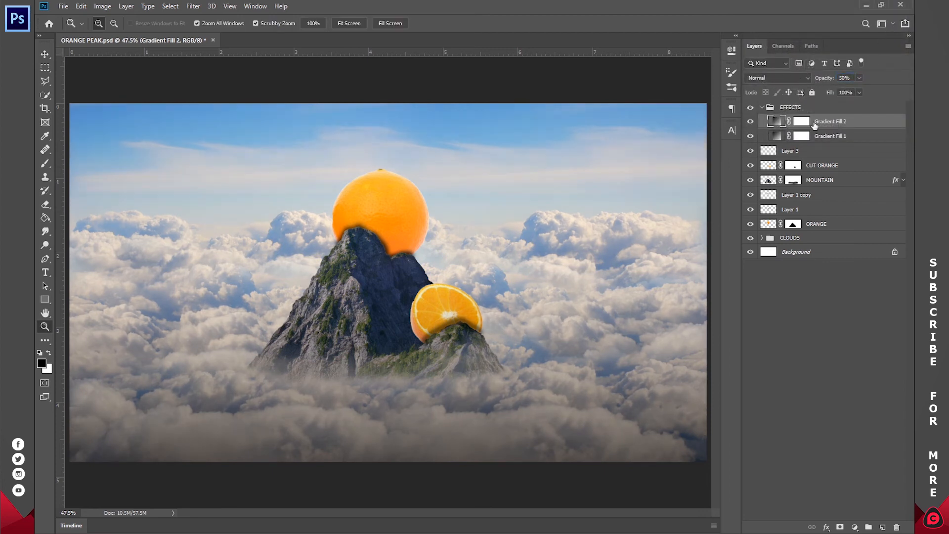
click(818, 135)
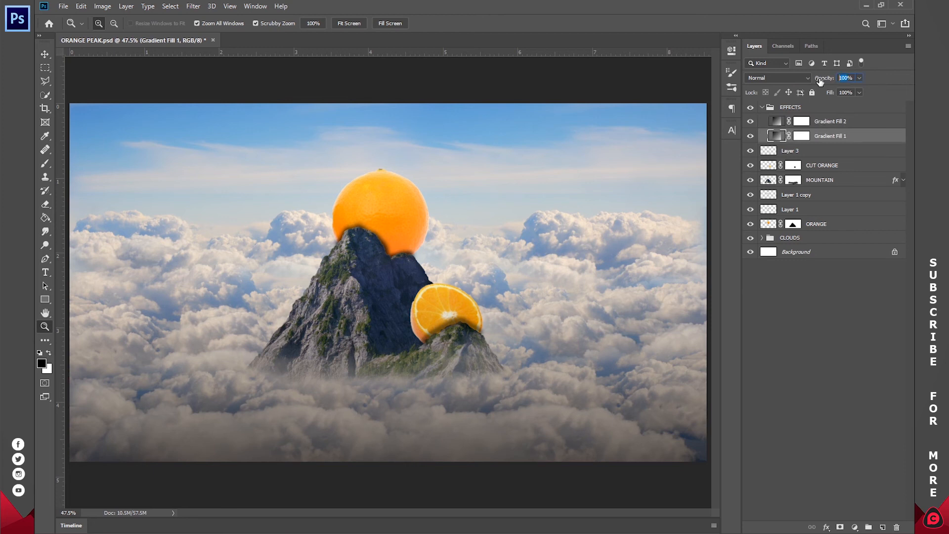
drag(825, 80, 820, 80)
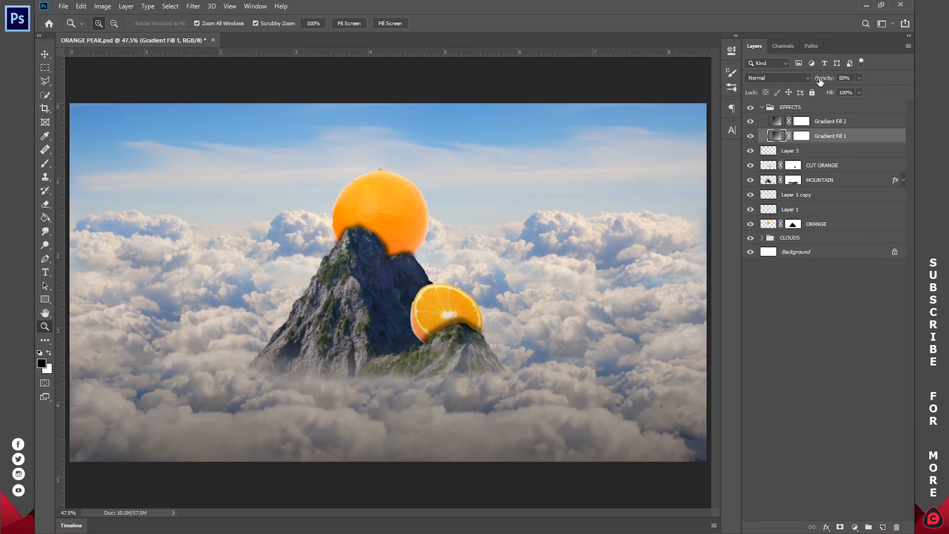
- Start another Gradient Fill above Gradient Fill 1 from the Foreground to Background preset, and recolour its first stop dark blue
click(857, 528)
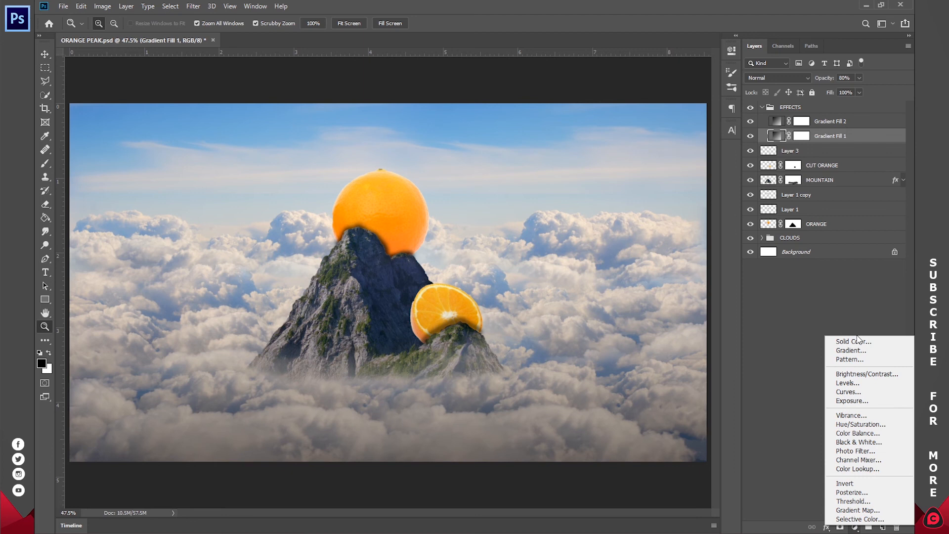
click(851, 347)
click(795, 32)
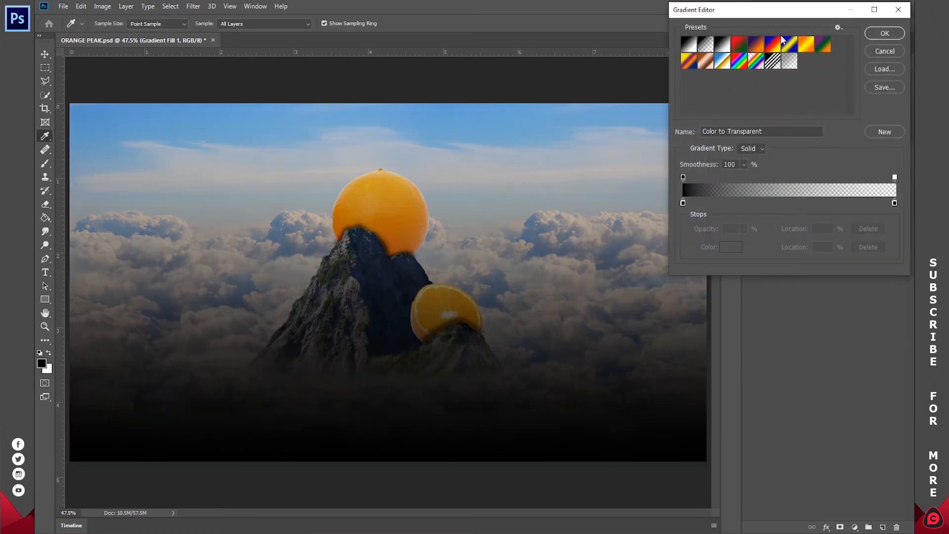
click(689, 46)
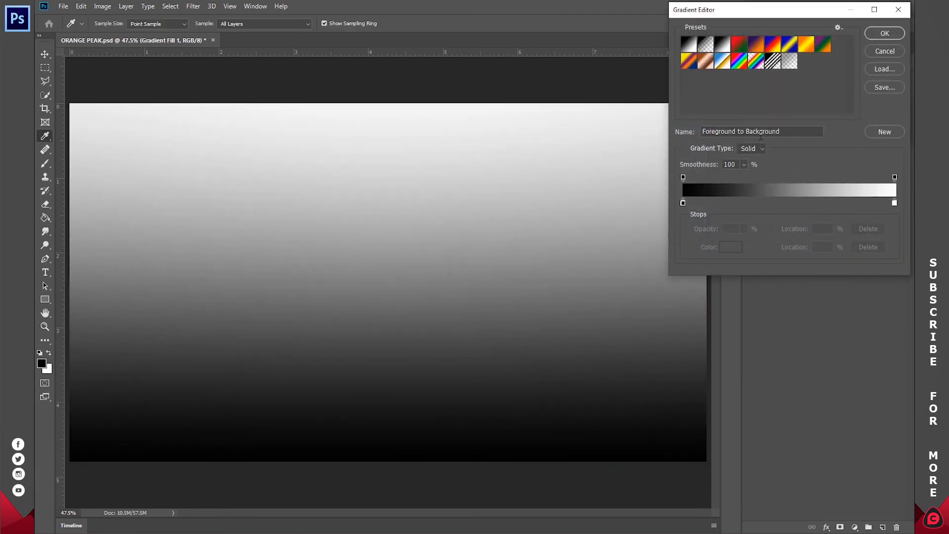
double_click(683, 203)
click(745, 48)
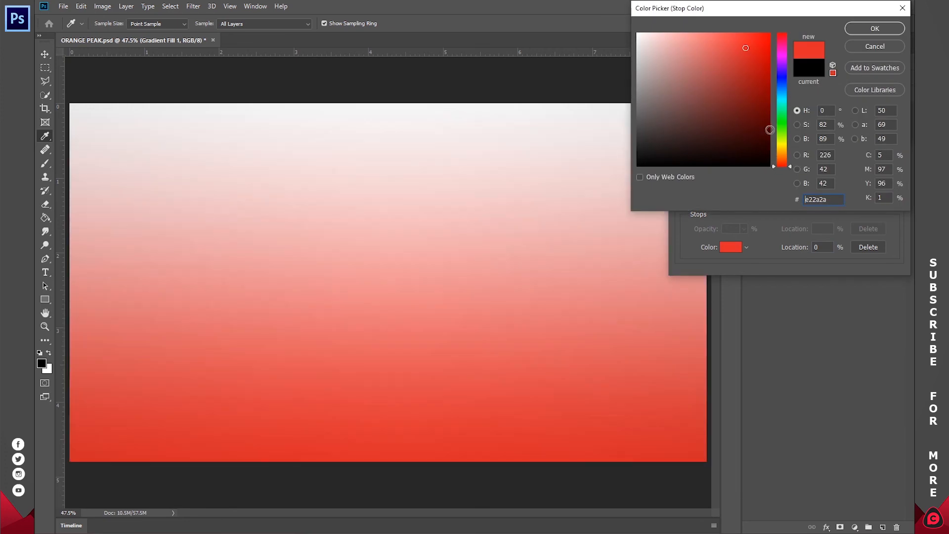
click(786, 151)
mouse_move(785, 150)
mouse_down()
mouse_move(786, 71)
mouse_move(785, 91)
mouse_move(784, 81)
mouse_move(768, 91)
mouse_move(756, 117)
mouse_up()
drag(782, 77, 784, 86)
key(Return)
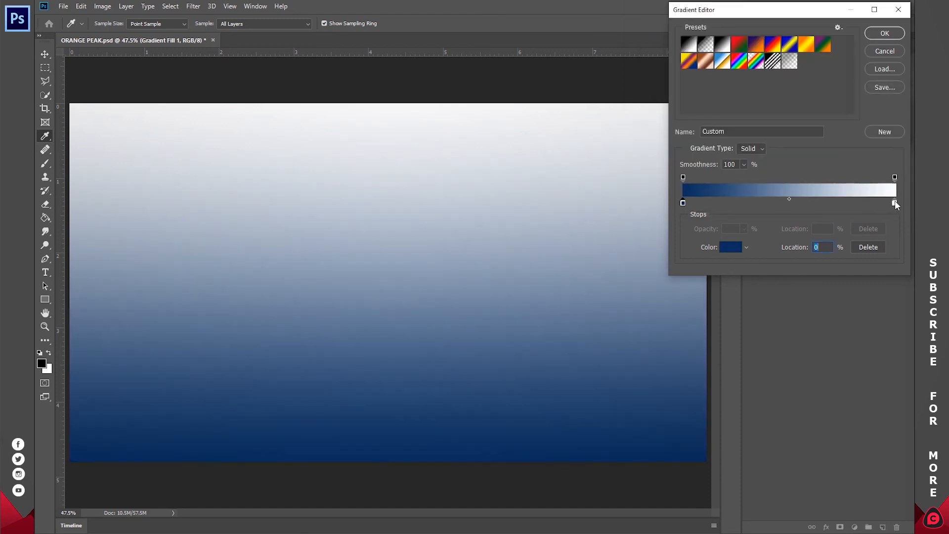
- Set the gradient's end stop to dark golden yellow, and apply the linear Gradient Fill at 90° and 100% scale
double_click(894, 203)
mouse_move(783, 162)
mouse_down()
mouse_move(781, 137)
mouse_move(784, 151)
mouse_up()
click(876, 29)
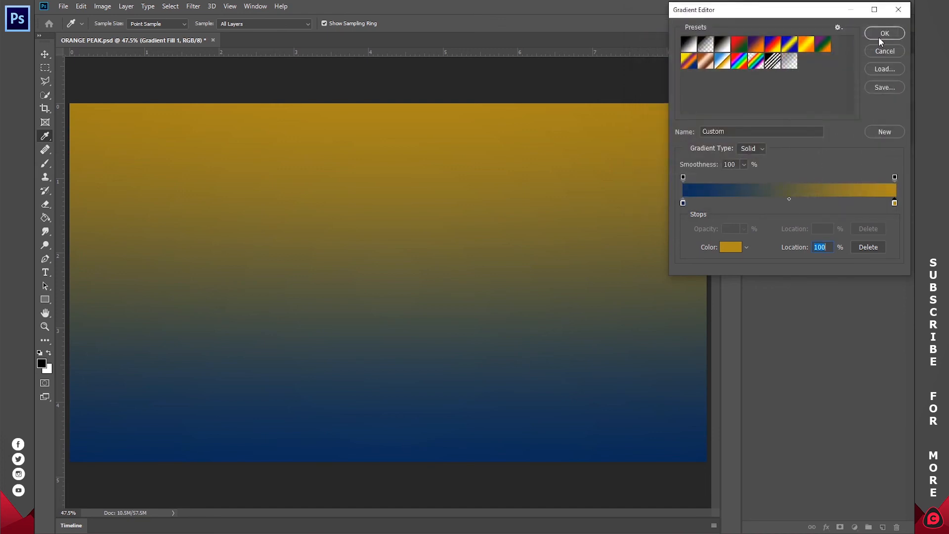
click(880, 34)
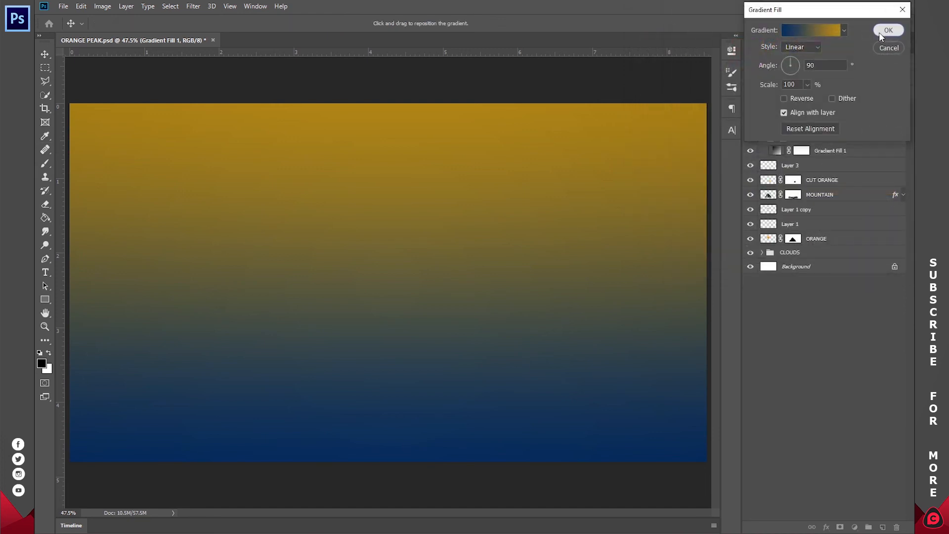
click(879, 31)
- Set the blue-to-gold Gradient Fill 3 layer's blend mode to Soft Light
click(758, 78)
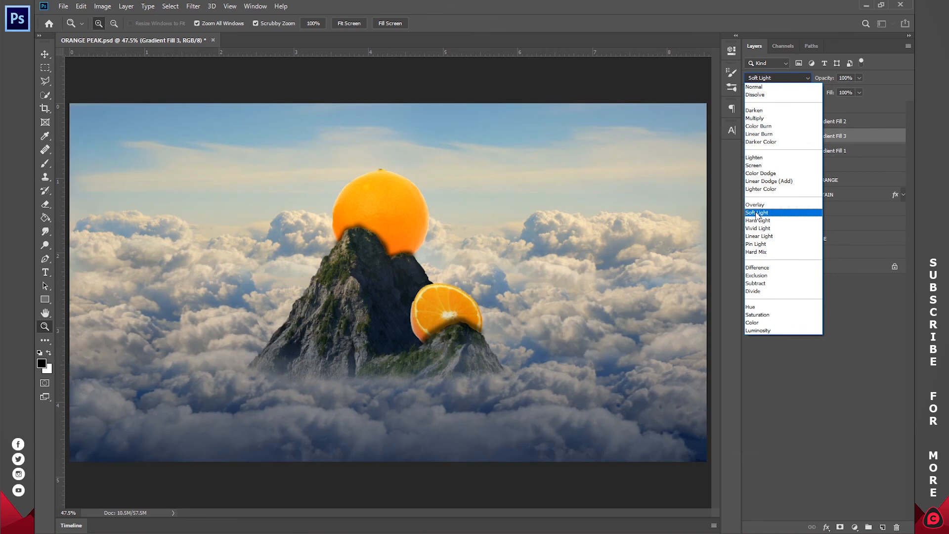
click(757, 213)
click(792, 334)
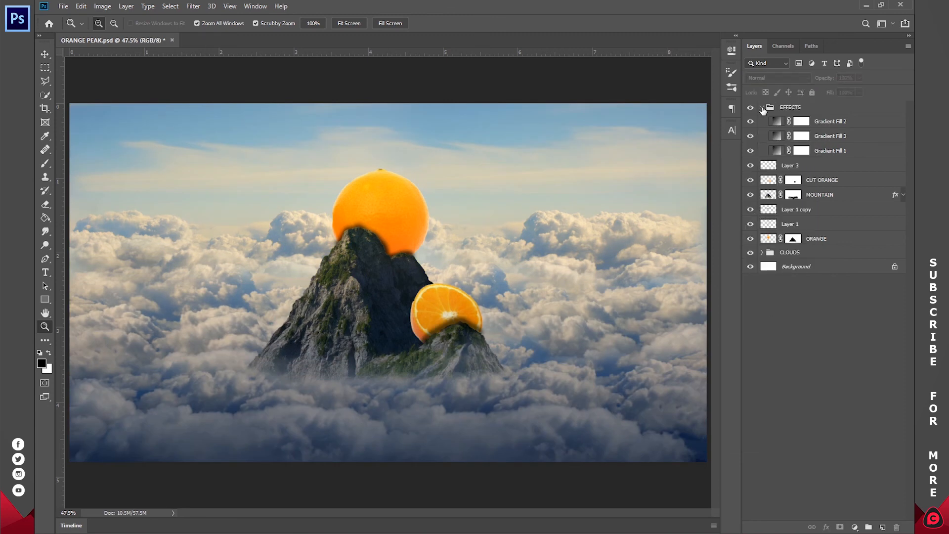
- Hide and show the EFFECTS group to compare the composite with and without the gradient fills
click(763, 108)
click(750, 108)
click(751, 107)
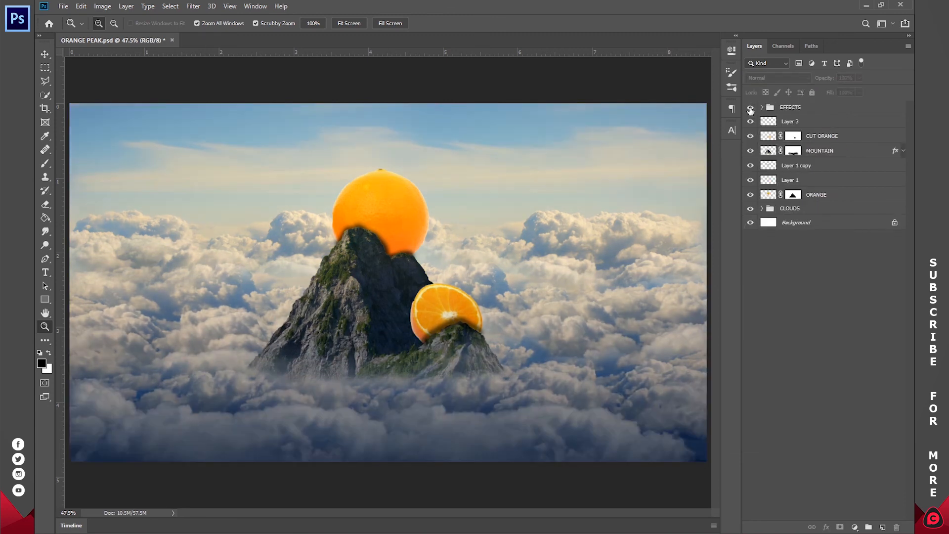
click(750, 108)
click(751, 107)
click(763, 108)
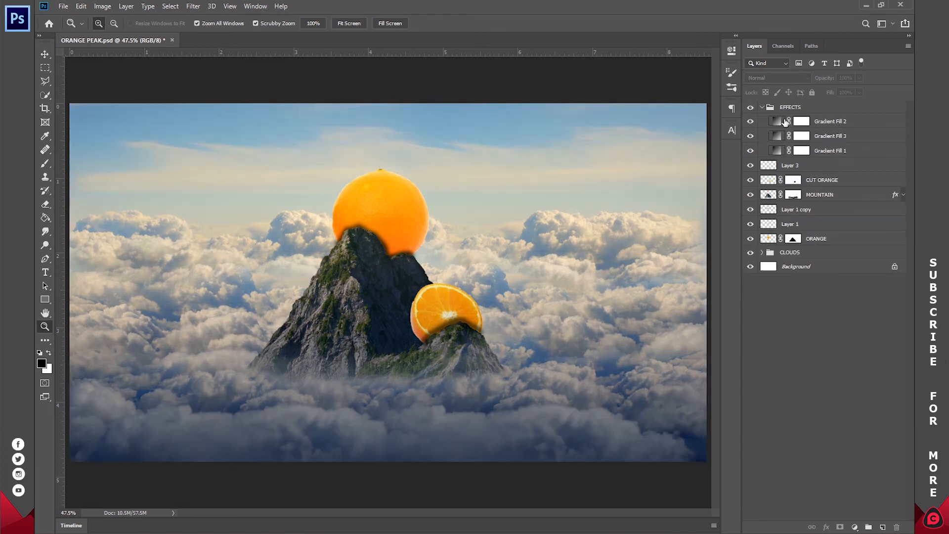
- Create a new empty layer in the EFFECTS group and place it below Gradient Fill 1
click(846, 153)
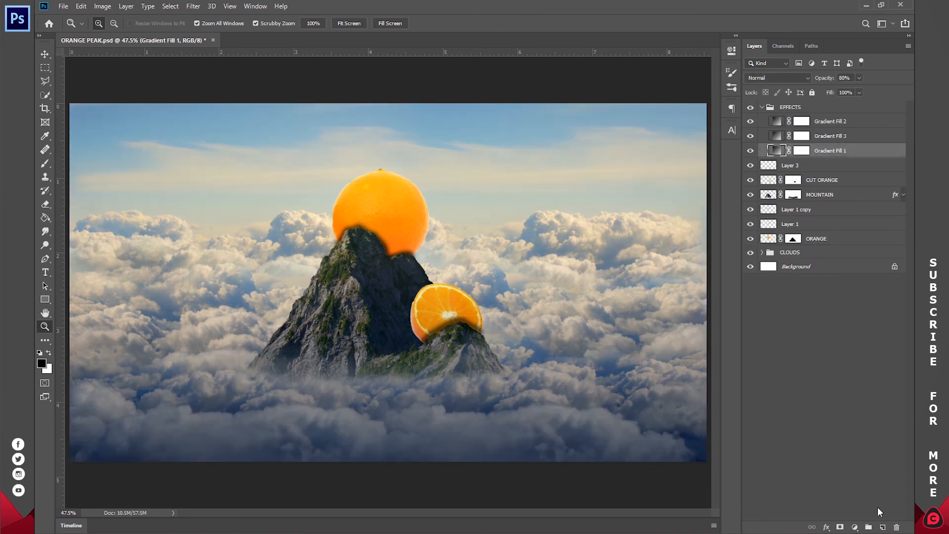
click(882, 528)
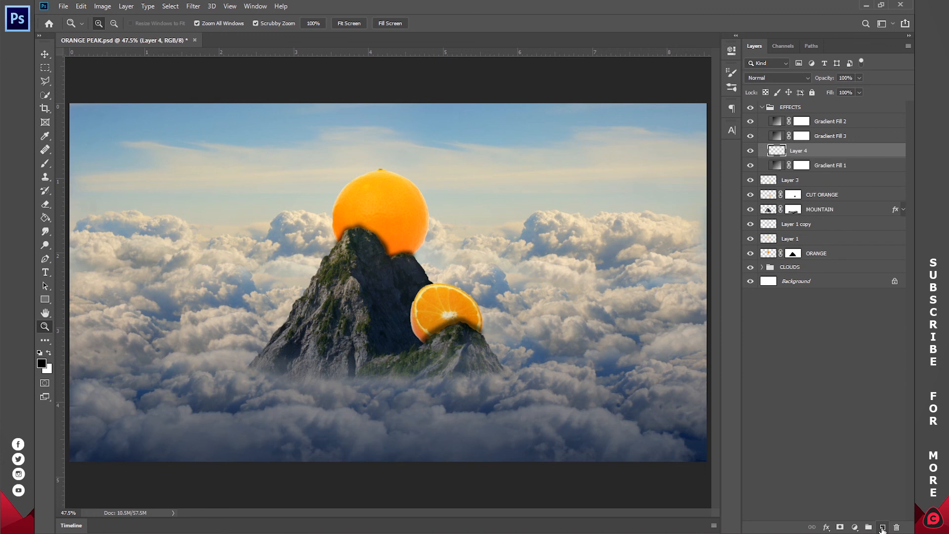
drag(827, 153, 828, 173)
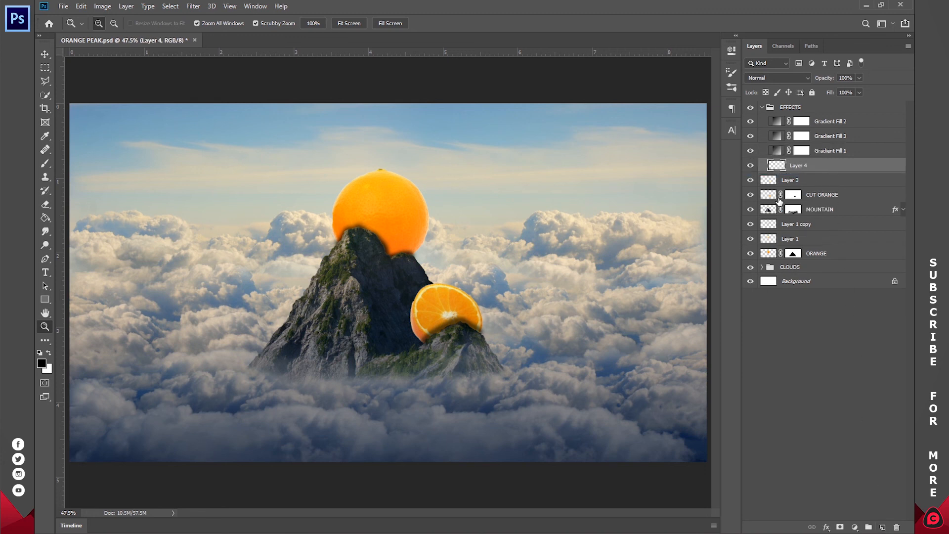
- Paint one orange dab over the main peak on Layer 4 with a 500 px soft round brush at 0% hardness
key(b)
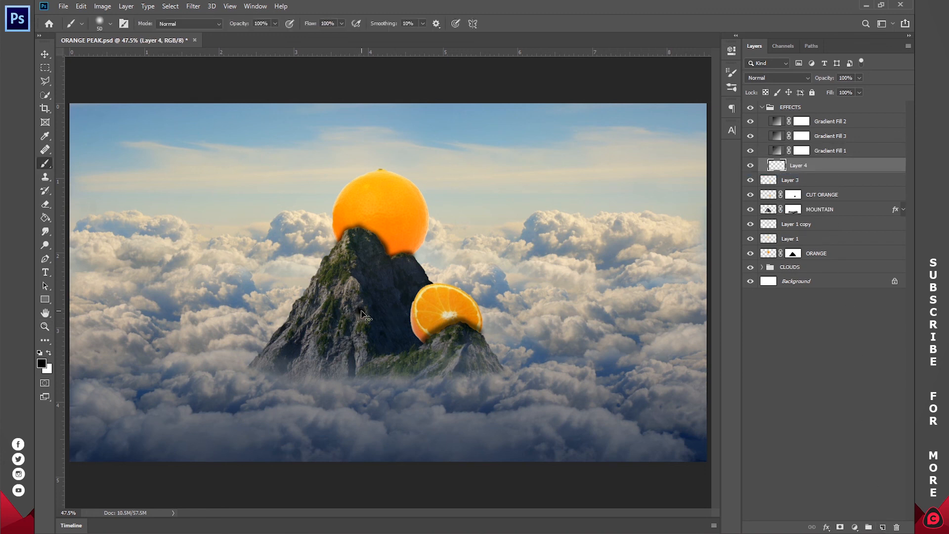
right_click(362, 311)
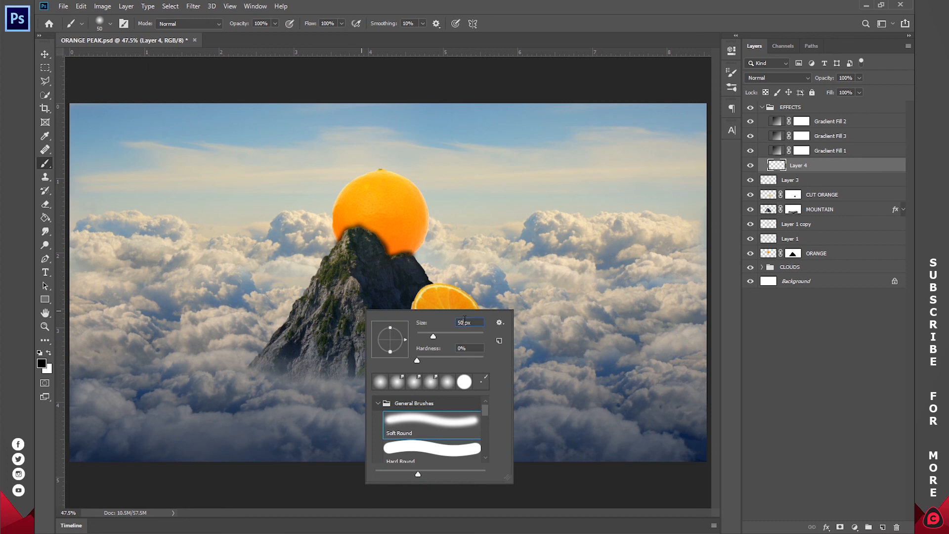
text(0)
key(Return)
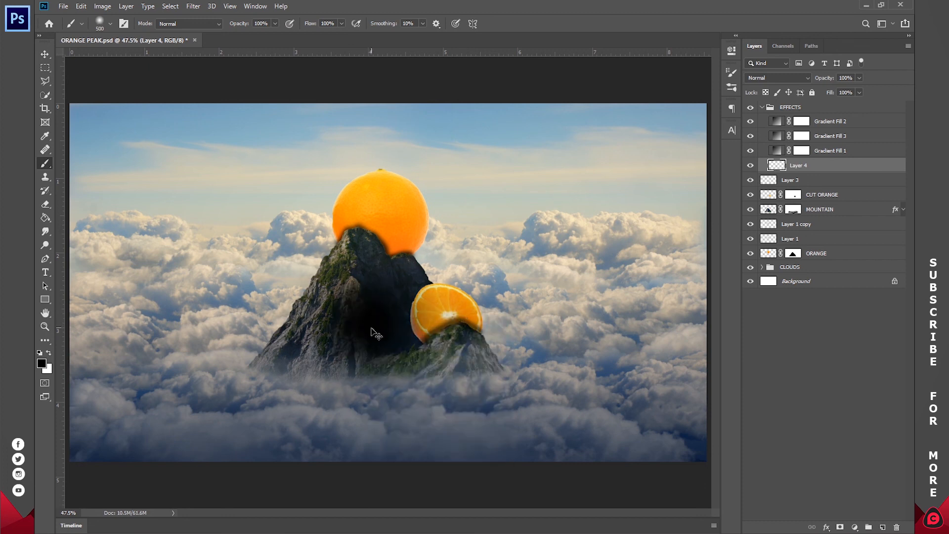
click(42, 364)
click(762, 68)
drag(782, 166, 782, 154)
click(879, 29)
click(371, 295)
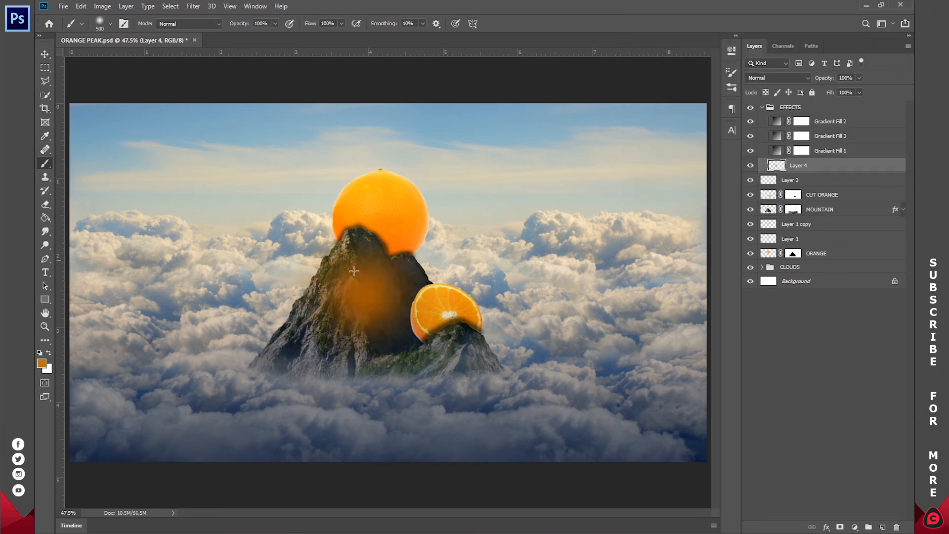
- Set Layer 4's blend mode to Screen, and move the orange glow to the mountain's lower left slope
click(777, 77)
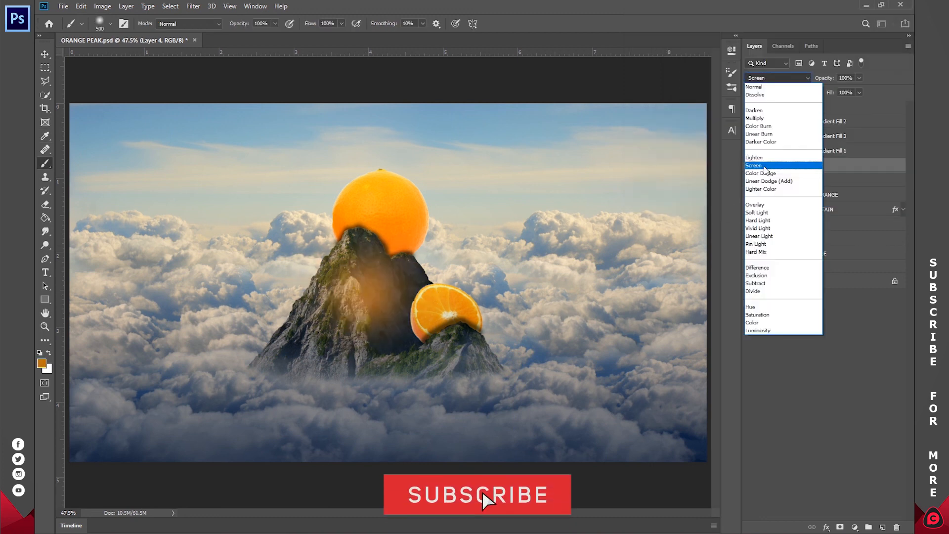
click(771, 160)
key(v)
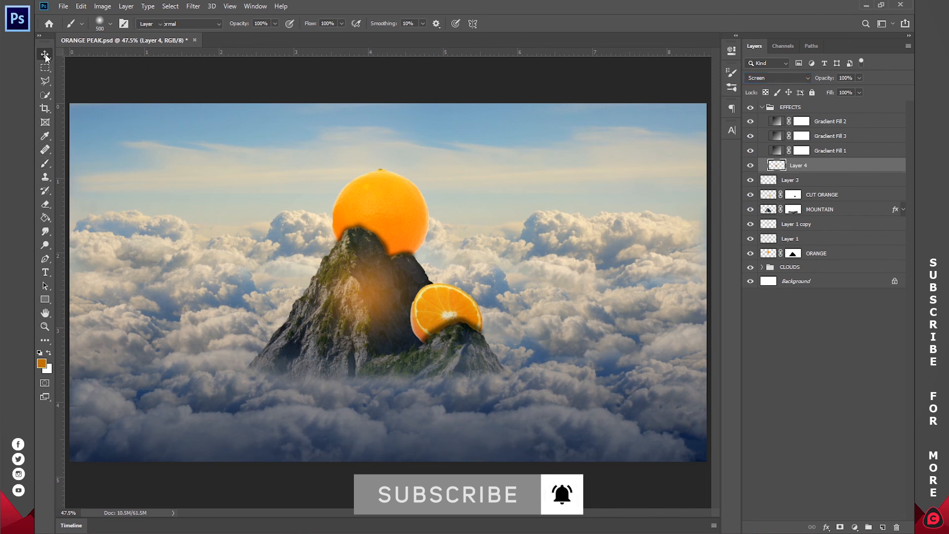
mouse_move(394, 296)
mouse_down()
mouse_move(444, 277)
mouse_move(467, 291)
mouse_move(450, 303)
mouse_move(460, 309)
mouse_move(430, 269)
mouse_move(319, 291)
mouse_move(261, 329)
mouse_up()
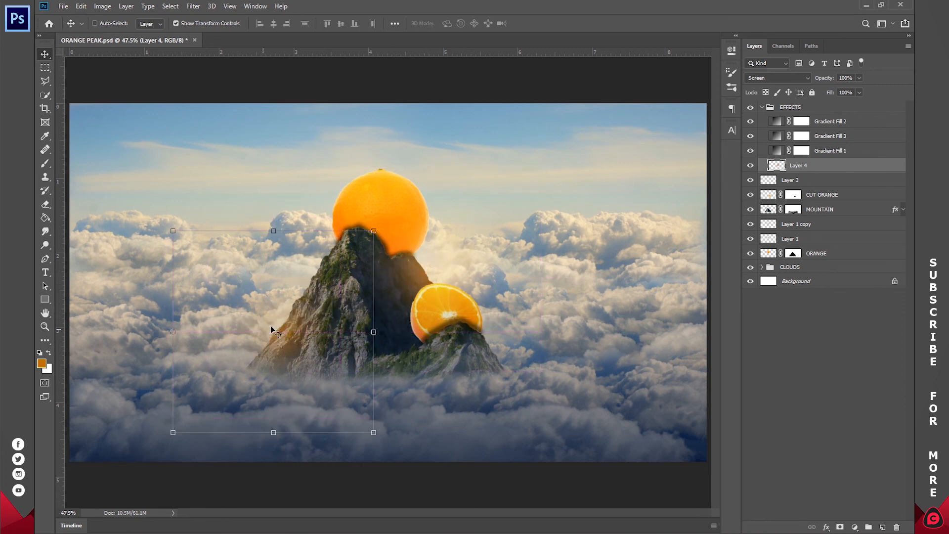
- Duplicate the Layer 4 glow, enlarge the copy to about 201%, and centre it over the mountain's left slope
key(ctrl+j)
drag(373, 228, 613, 44)
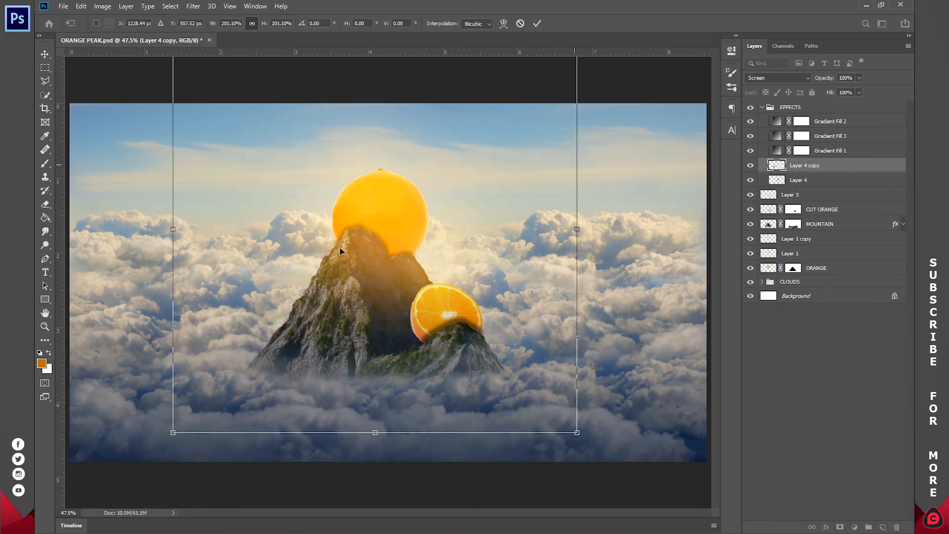
drag(420, 197, 307, 269)
click(537, 23)
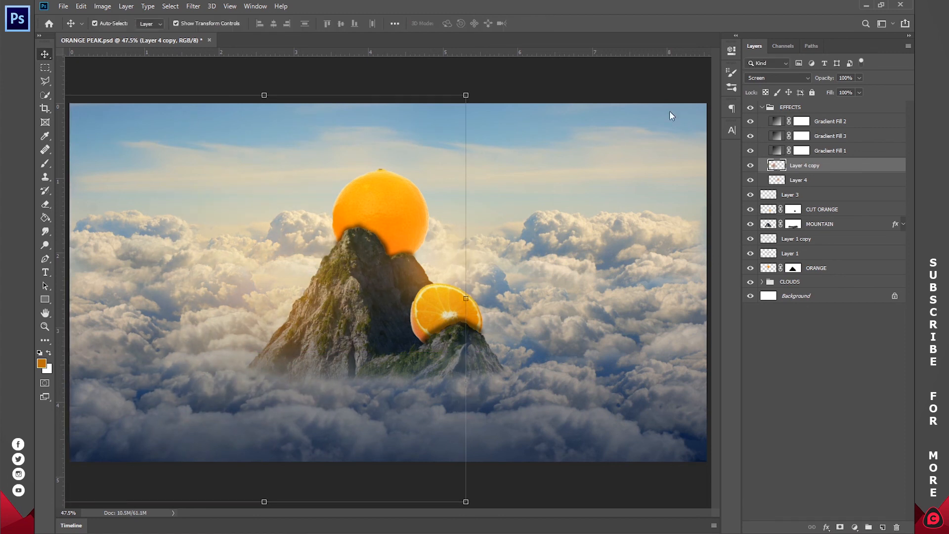
- Toggle the EFFECTS group's visibility to compare the composite with and without the gradients and orange glow
click(754, 109)
click(753, 108)
click(766, 109)
key(z)
click(751, 108)
click(752, 108)
- Collapse the EFFECTS group, deselect all layers, and save the document
click(762, 107)
click(811, 307)
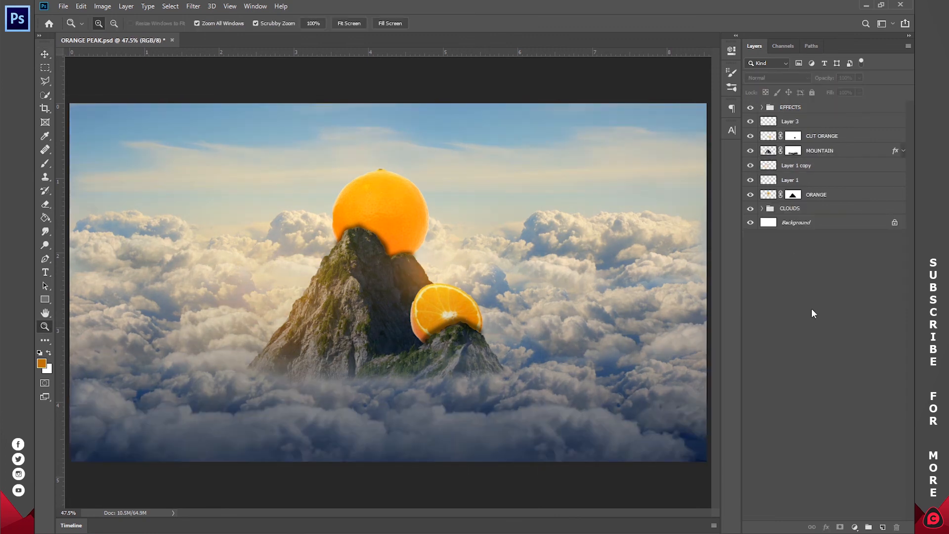
key(ctrl+s)
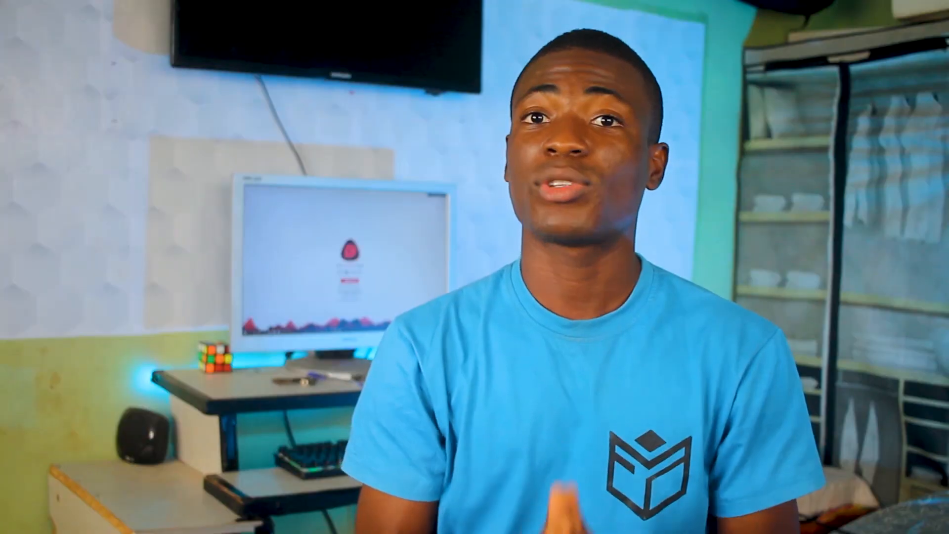